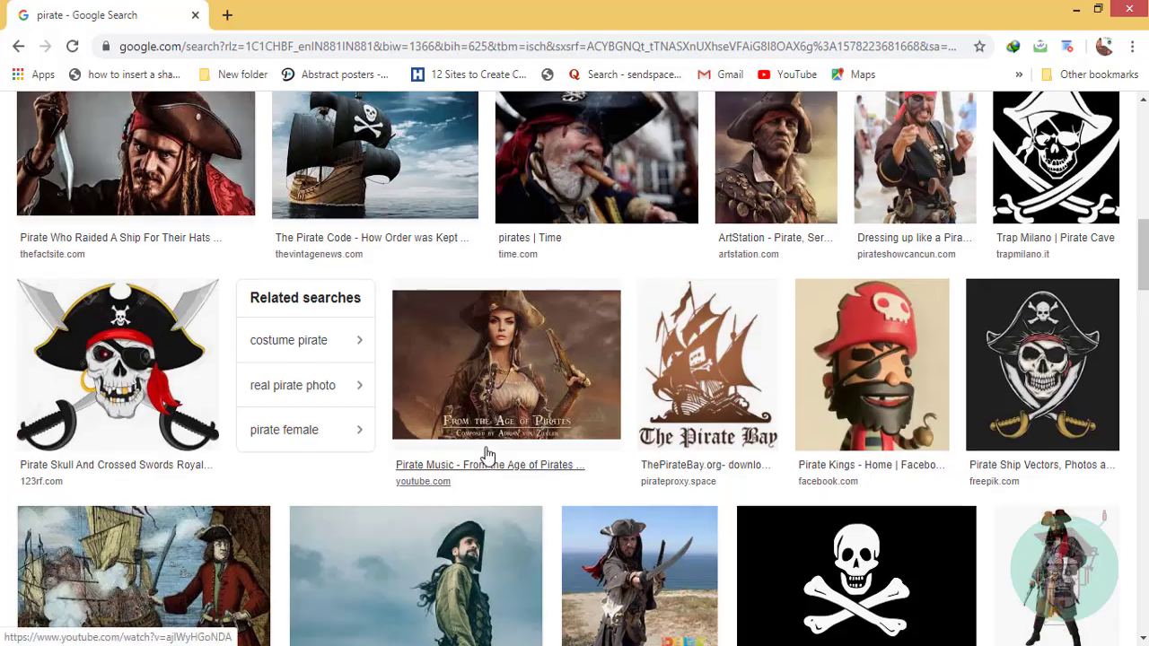
# - Open the large pirate skull preview and draw a small test stroke in Illustrator
pyautogui.scroll(1, 157, 476)
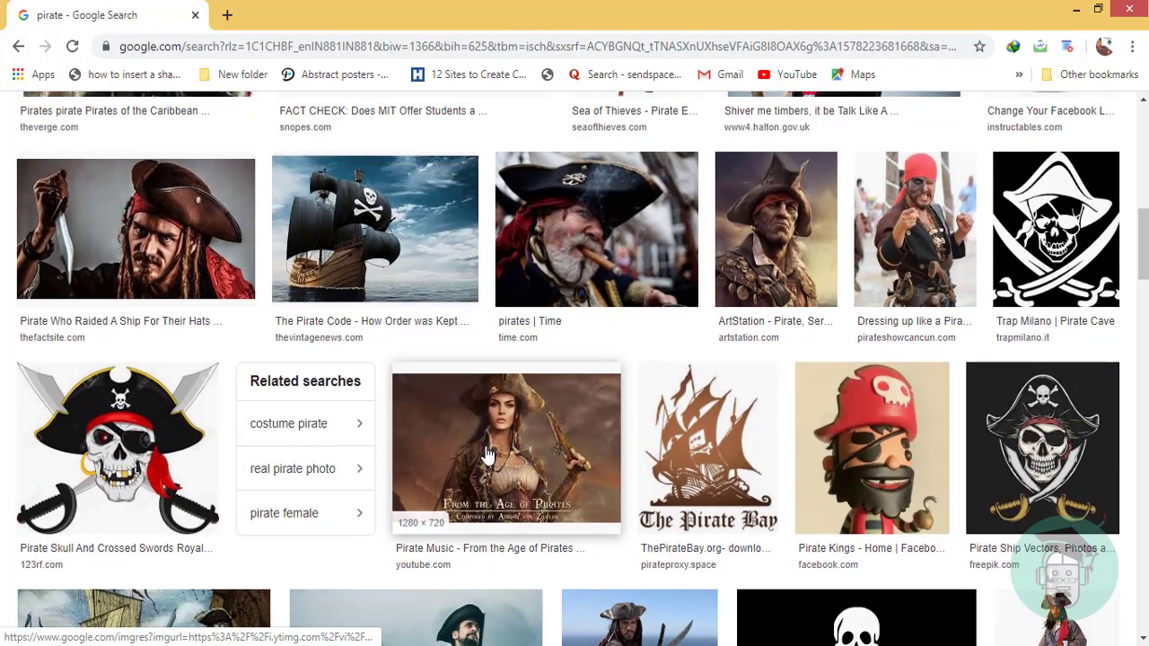
pyautogui.click(157, 475)
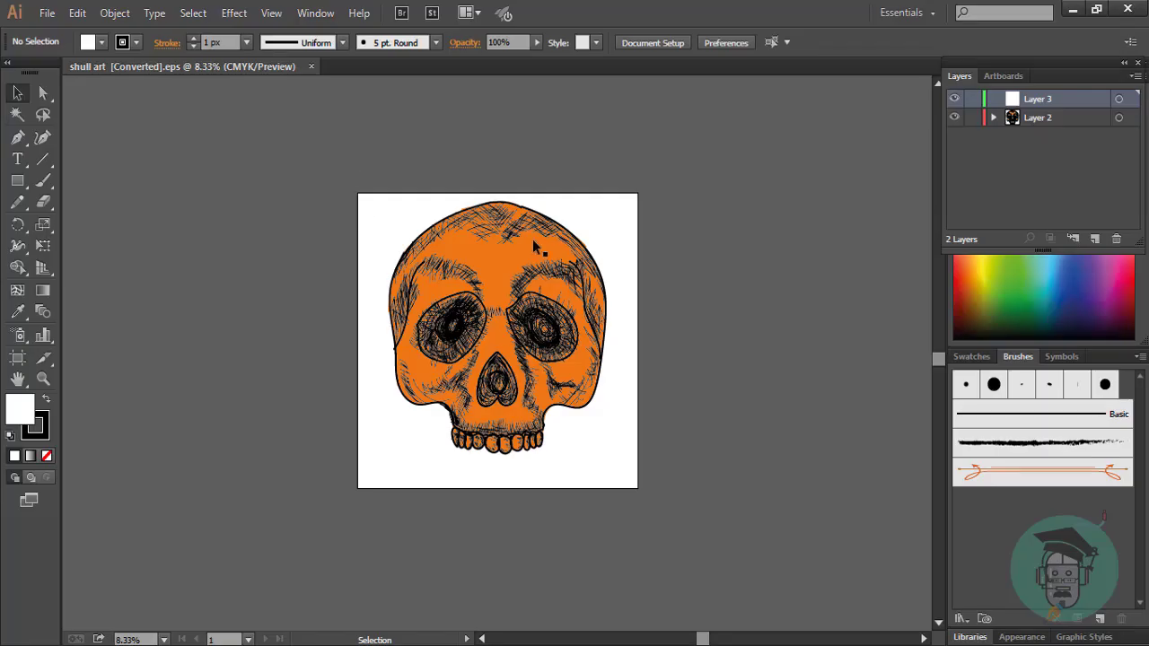
pyautogui.click(18, 204)
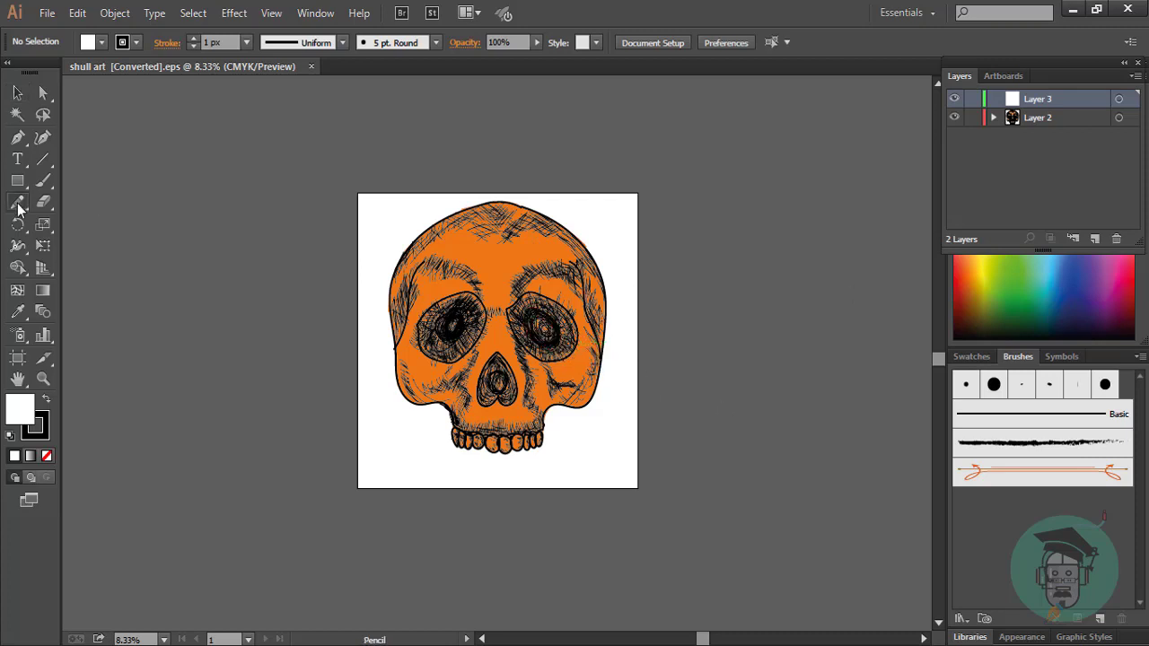
pyautogui.moveTo(435, 252); pyautogui.dragTo(440, 259)
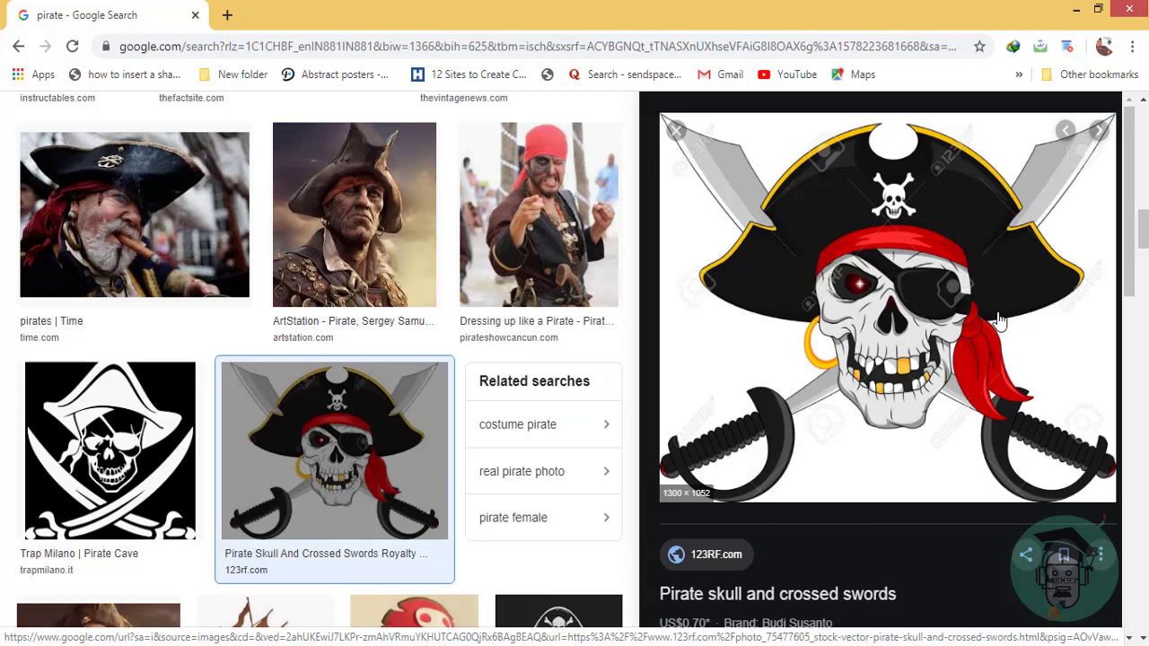
# - Restore the browser window from full screen and move it to the left side
pyautogui.scroll(-5, 440, 384)
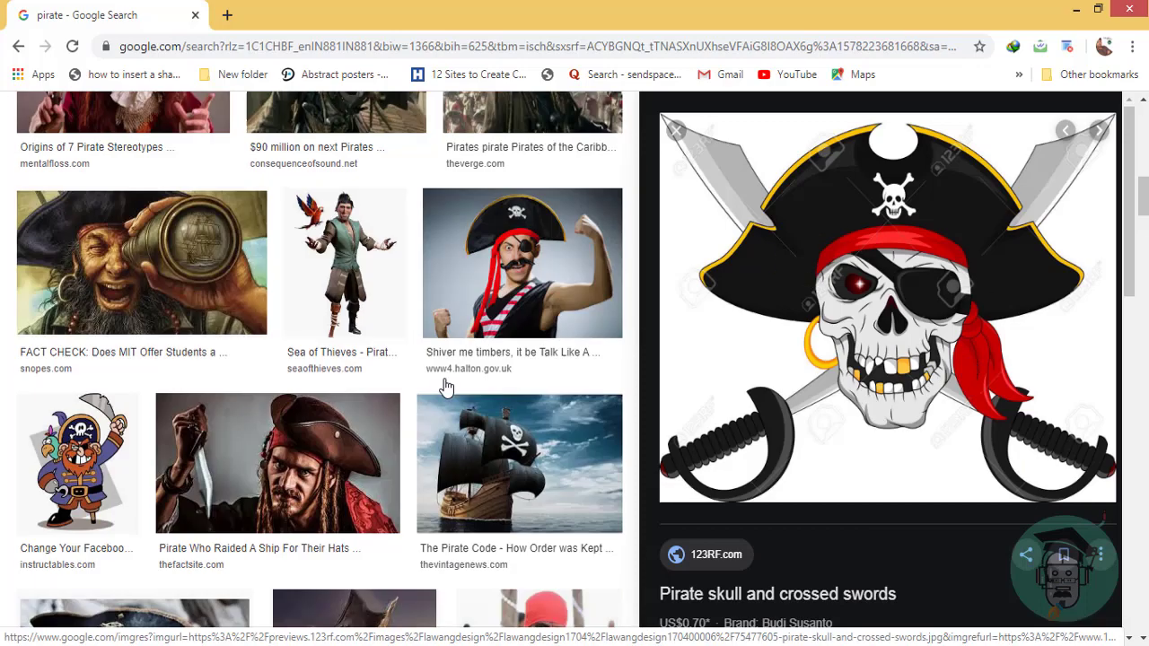
pyautogui.scroll(-3, 439, 384)
pyautogui.scroll(3, 439, 386)
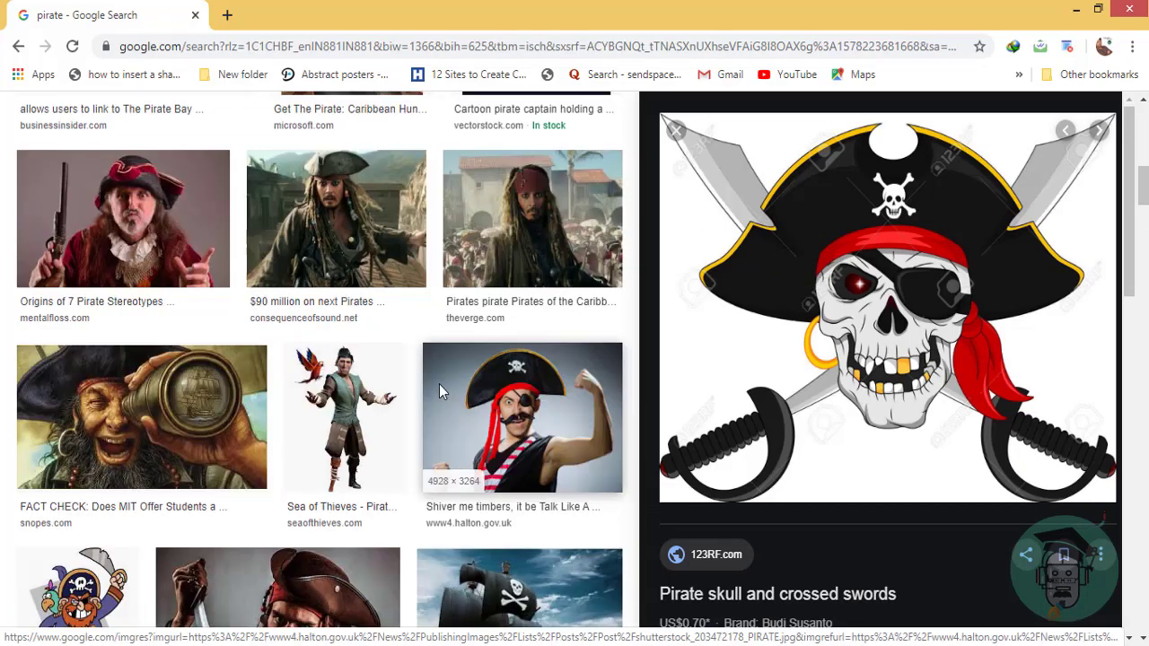
pyautogui.click(1097, 8)
pyautogui.moveTo(835, 36); pyautogui.dragTo(129, 56)
# - Copy the pirate skull image from Chrome and paste it into the Illustrator document
pyautogui.click(602, 450)
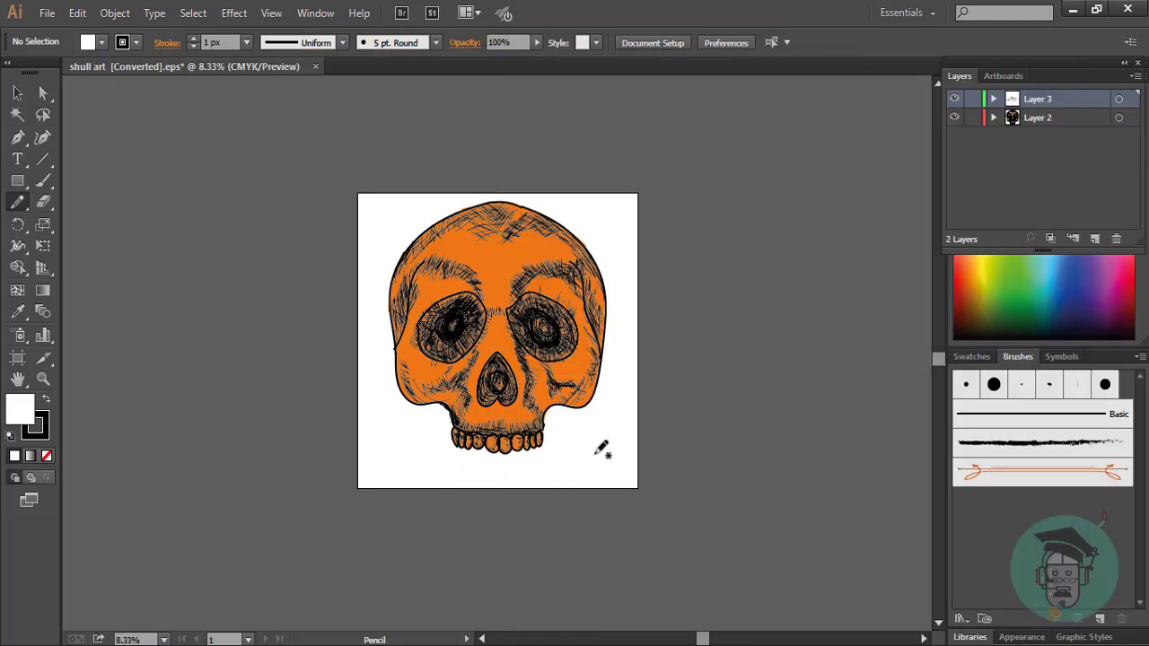
pyautogui.hotkey('alt', 'Tab')
pyautogui.rightClick(324, 338)
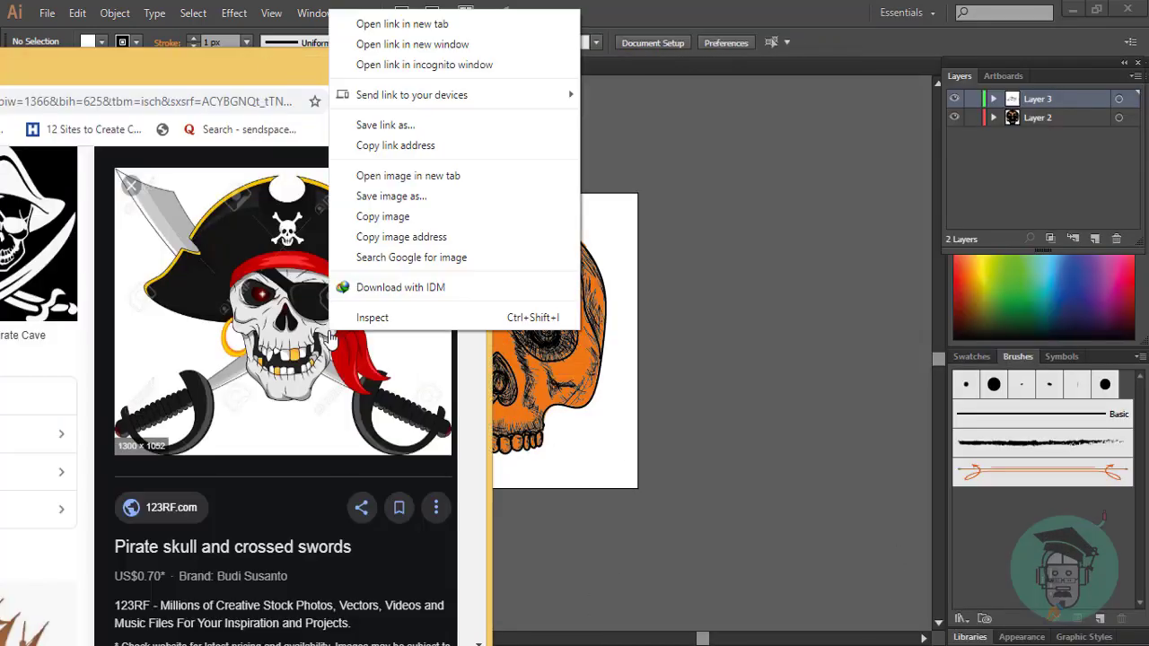
pyautogui.click(377, 231)
pyautogui.click(415, 58)
pyautogui.click(1094, 238)
pyautogui.hotkey('ctrl', 'v')
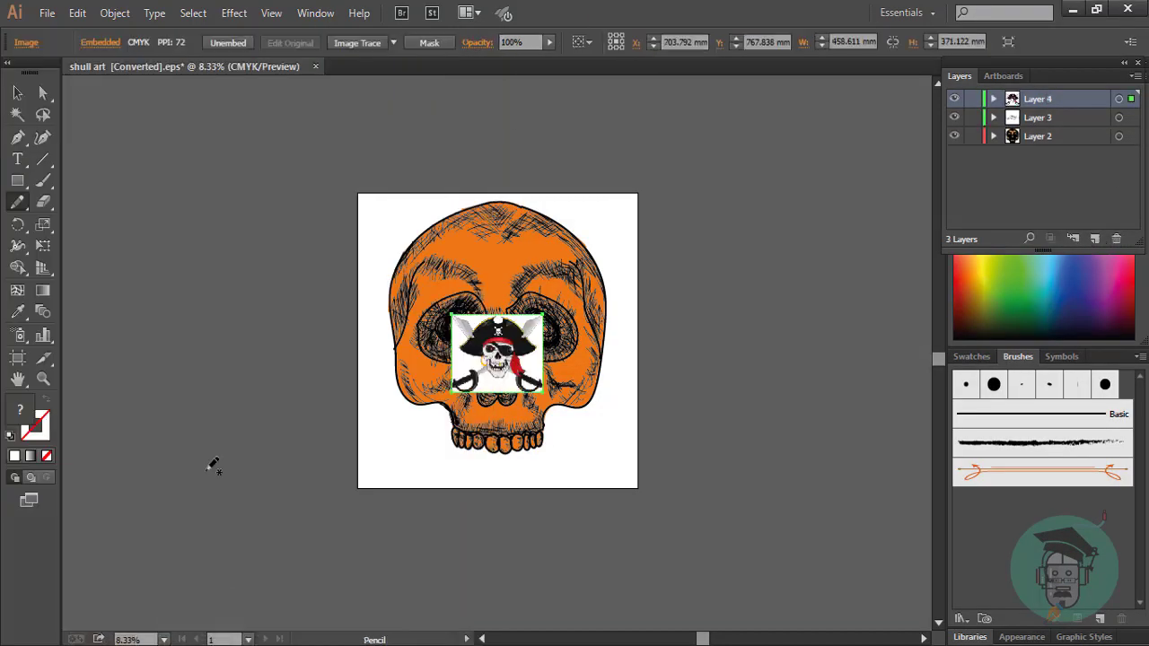
# - Enlarge the pirate reference beside the skull artboard and add a new empty layer
pyautogui.click(17, 92)
pyautogui.moveTo(491, 356); pyautogui.dragTo(217, 348)
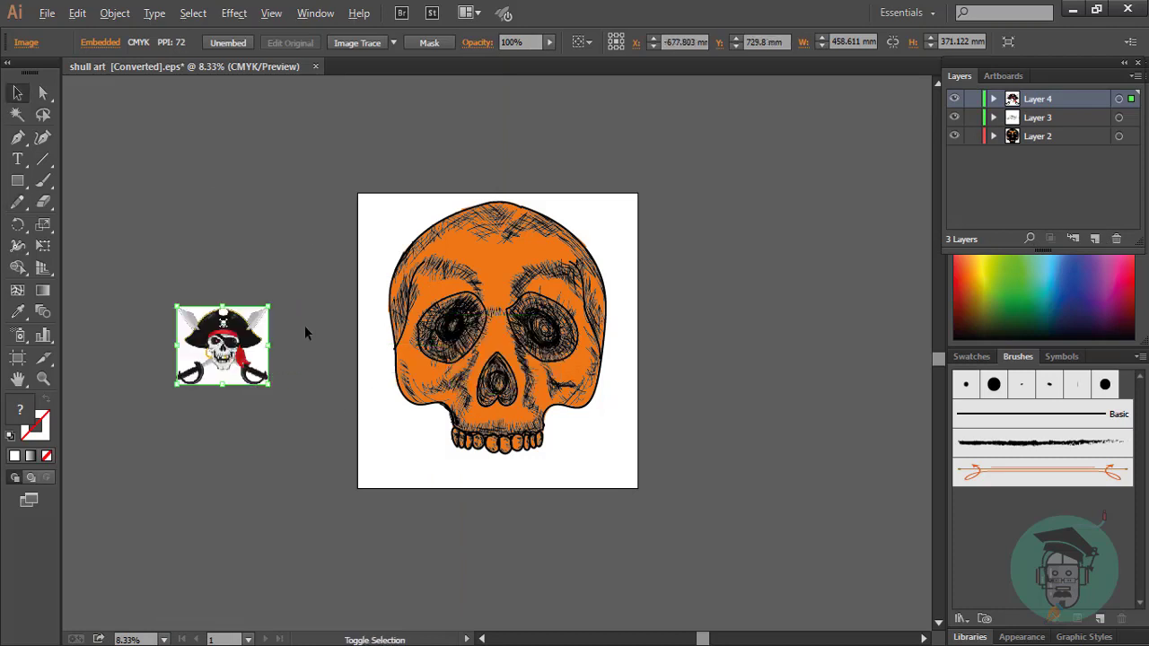
pyautogui.moveTo(271, 306); pyautogui.dragTo(364, 208)
pyautogui.moveTo(255, 341); pyautogui.dragTo(840, 329)
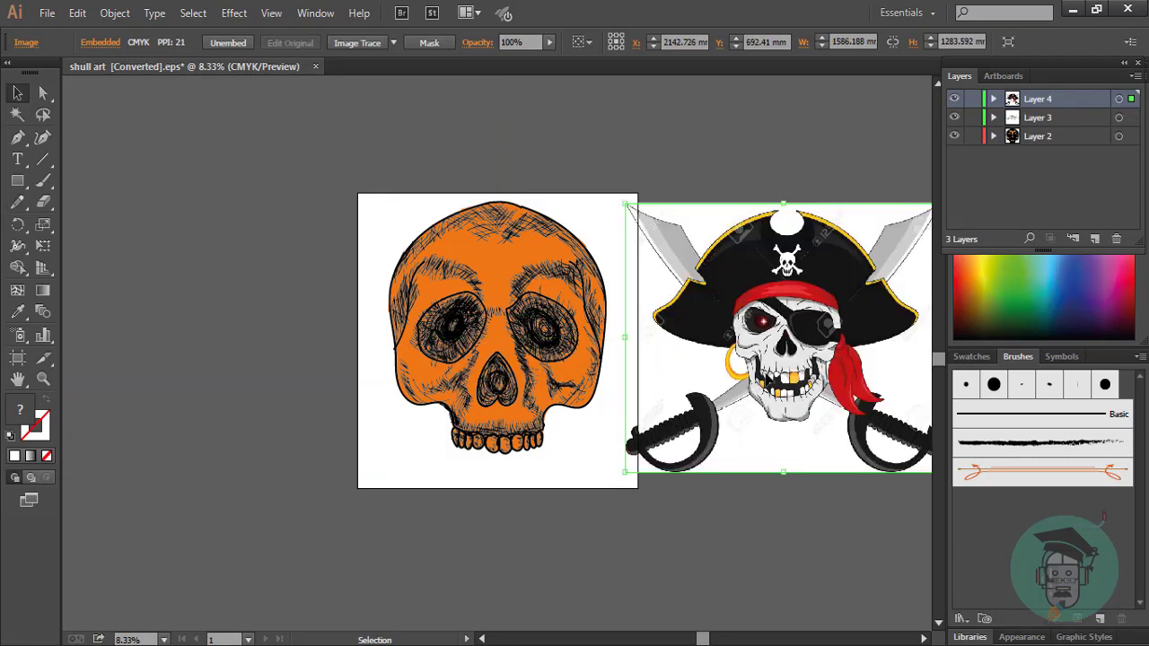
pyautogui.click(746, 518)
pyautogui.hscroll(2, 746, 518)
pyautogui.hscroll(2, 808, 449)
pyautogui.click(1094, 238)
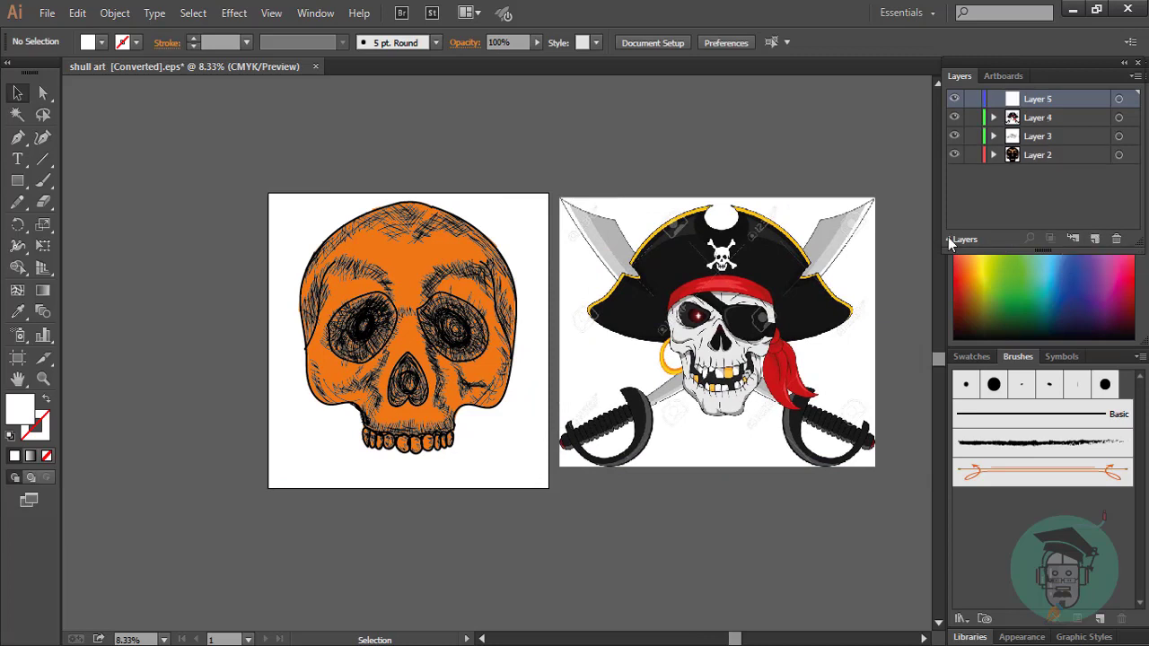
pyautogui.click(43, 180)
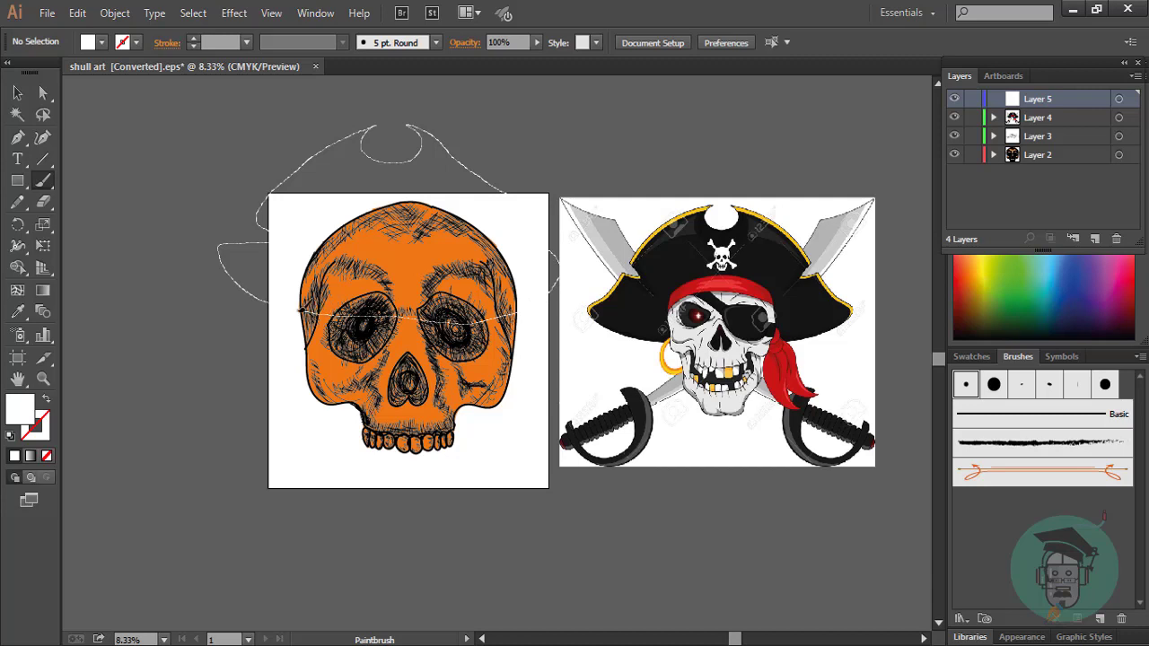
# - Fill the traced pirate-hat outline with solid black sampled from the reference hat
pyautogui.hotkey('shift', 'x')
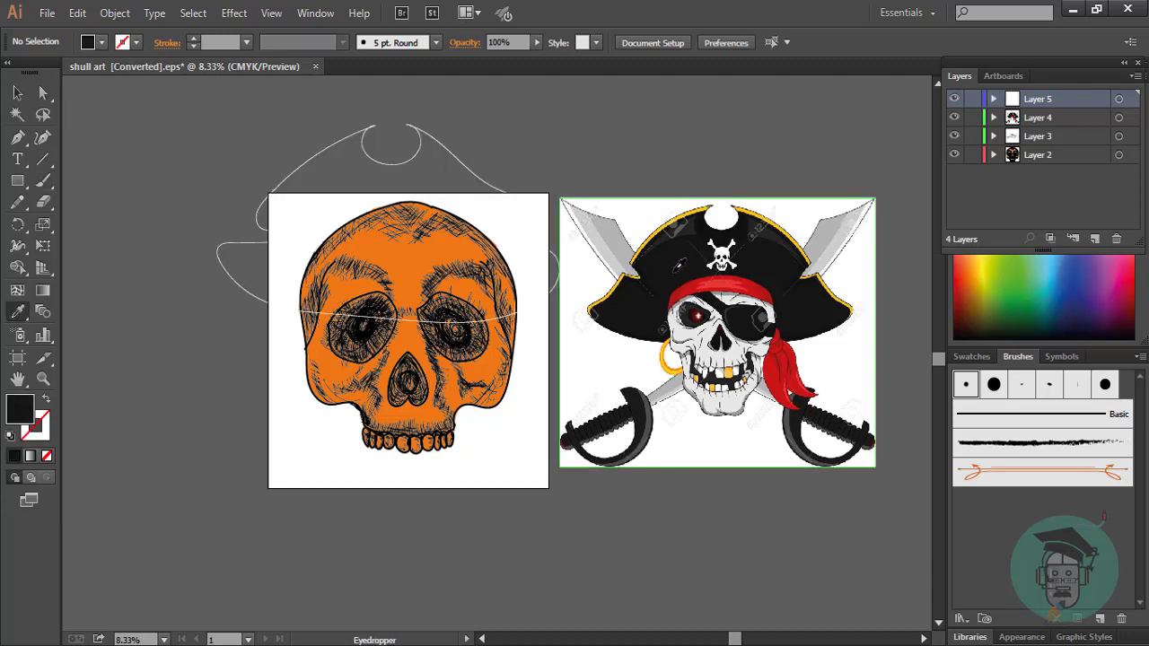
pyautogui.click(17, 92)
pyautogui.hotkey('ctrl', 'a')
pyautogui.press('i')
pyautogui.click(646, 269)
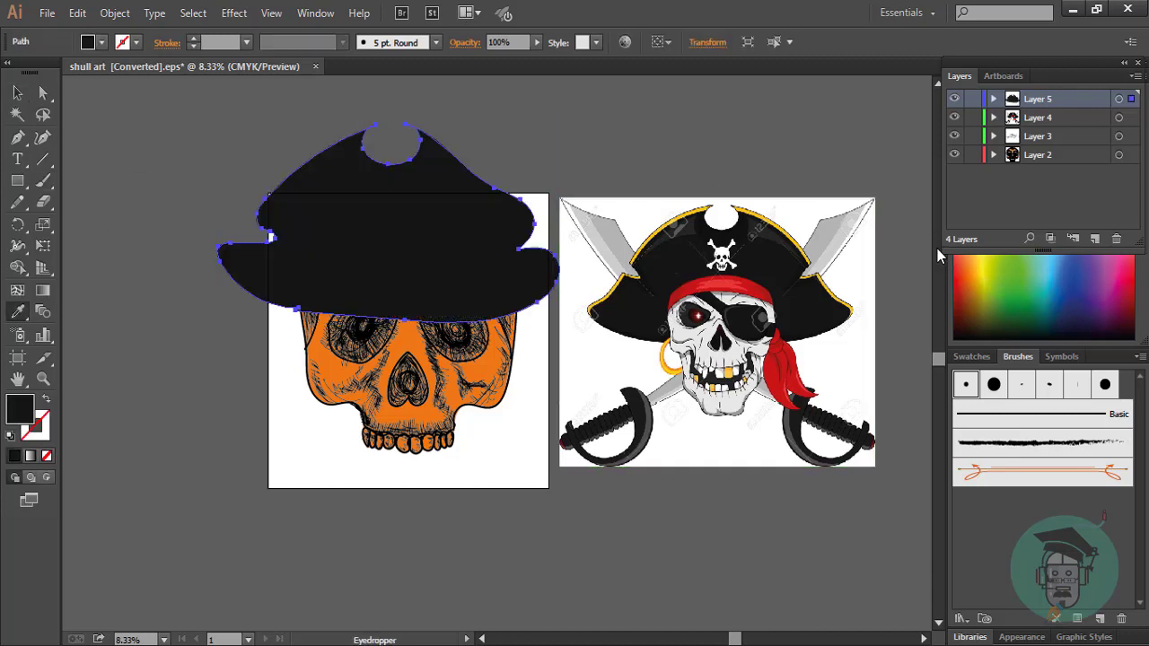
# - Move the hat layer below the skull layers and reshape the hat's right brim curve
pyautogui.press('v')
pyautogui.moveTo(1020, 167); pyautogui.dragTo(1021, 165)
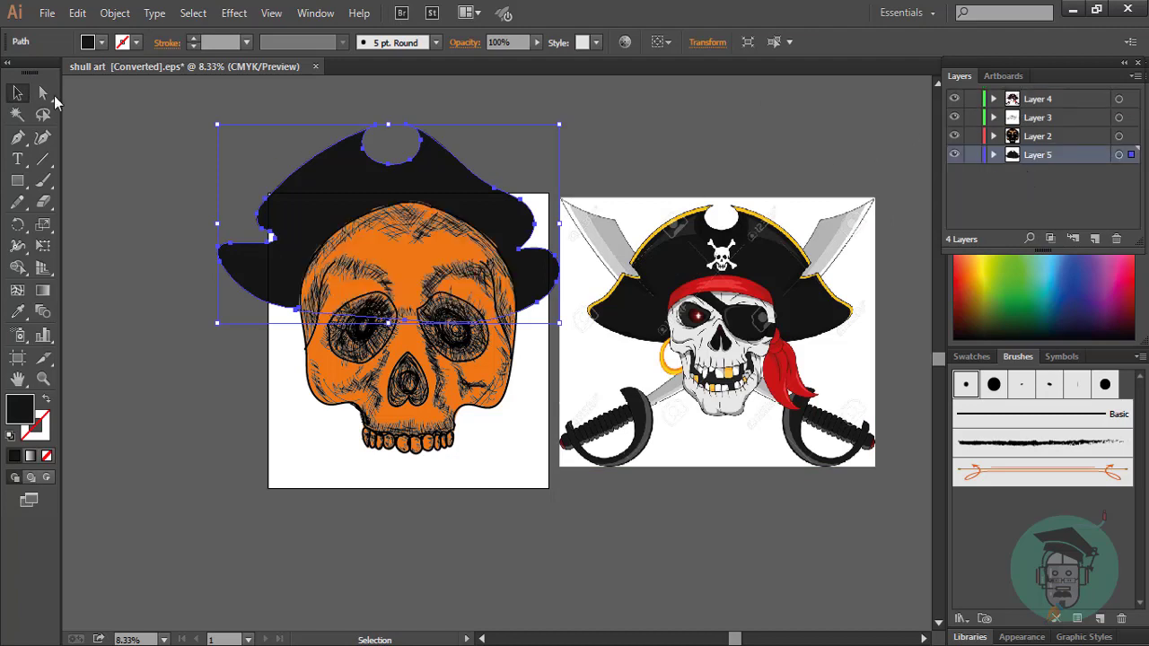
pyautogui.click(43, 137)
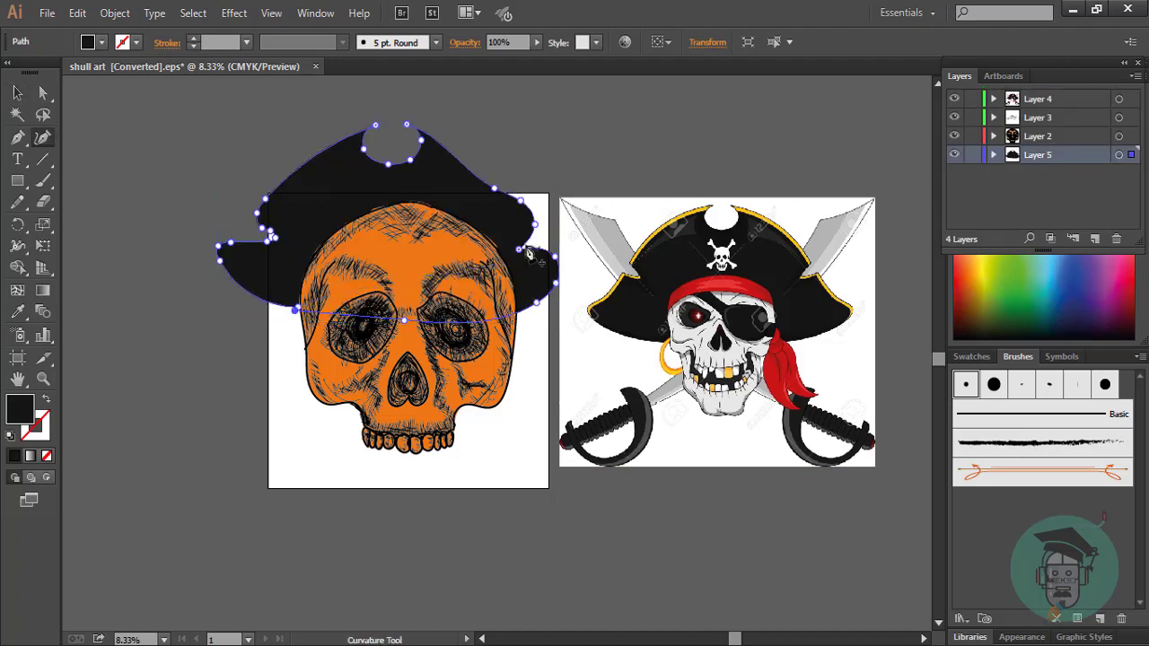
pyautogui.moveTo(518, 249)
pyautogui.mouseDown()
pyautogui.moveTo(543, 211)
pyautogui.moveTo(524, 194)
pyautogui.mouseUp()
pyautogui.click(448, 142)
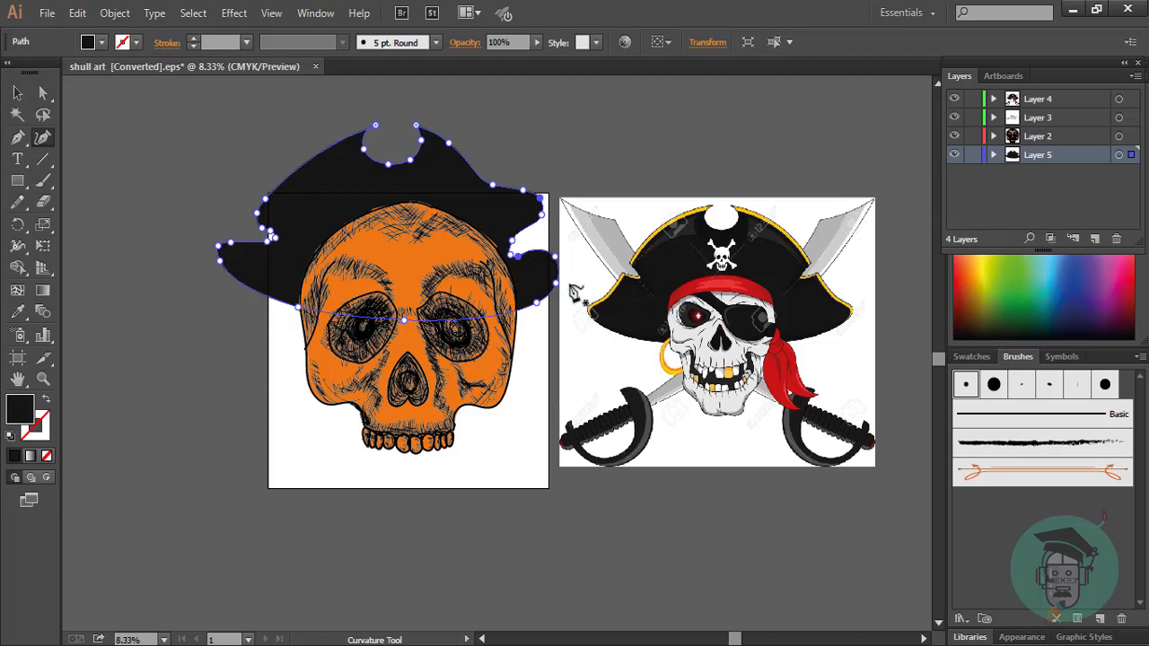
# - Move the hat left off the artboard and draw a rectangle covering its right half
pyautogui.press('v')
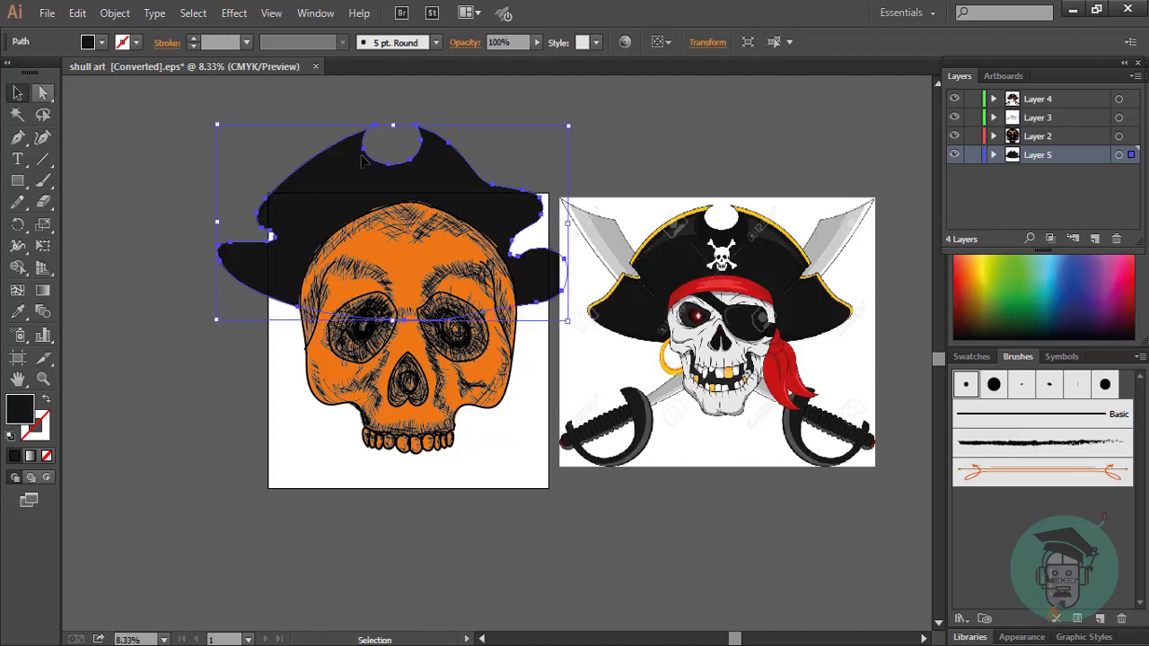
pyautogui.moveTo(440, 188); pyautogui.dragTo(171, 188)
pyautogui.hscroll(-1, 502, 356)
pyautogui.hscroll(-3, 448, 394)
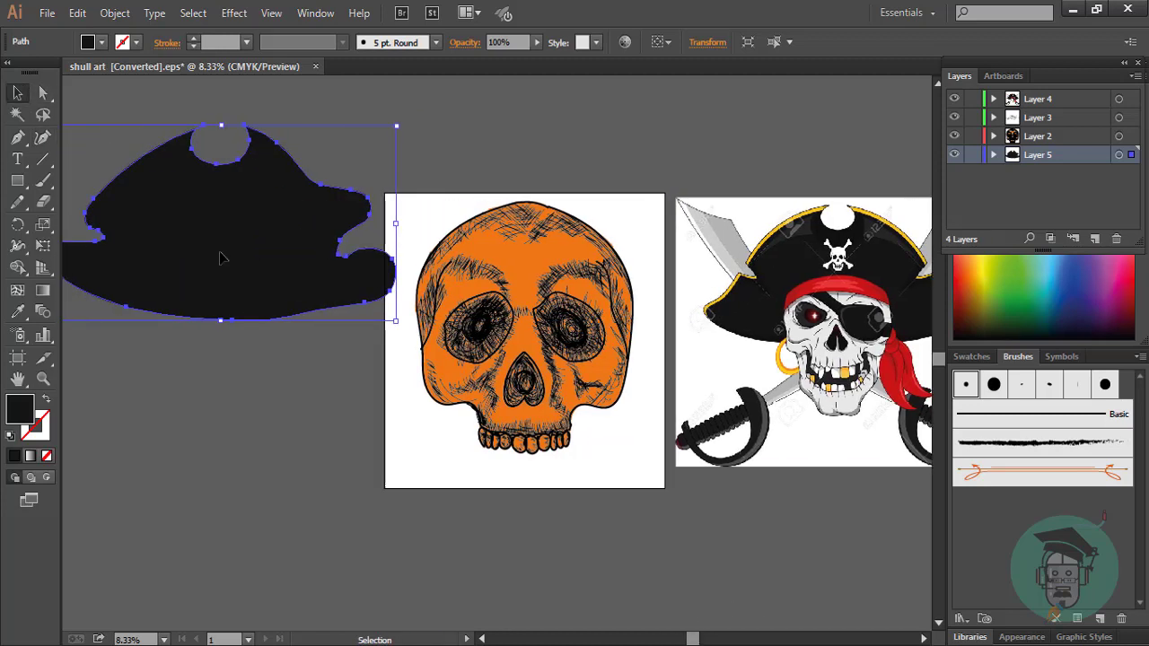
pyautogui.scroll(-2, 383, 441)
pyautogui.moveTo(691, 639); pyautogui.dragTo(628, 639)
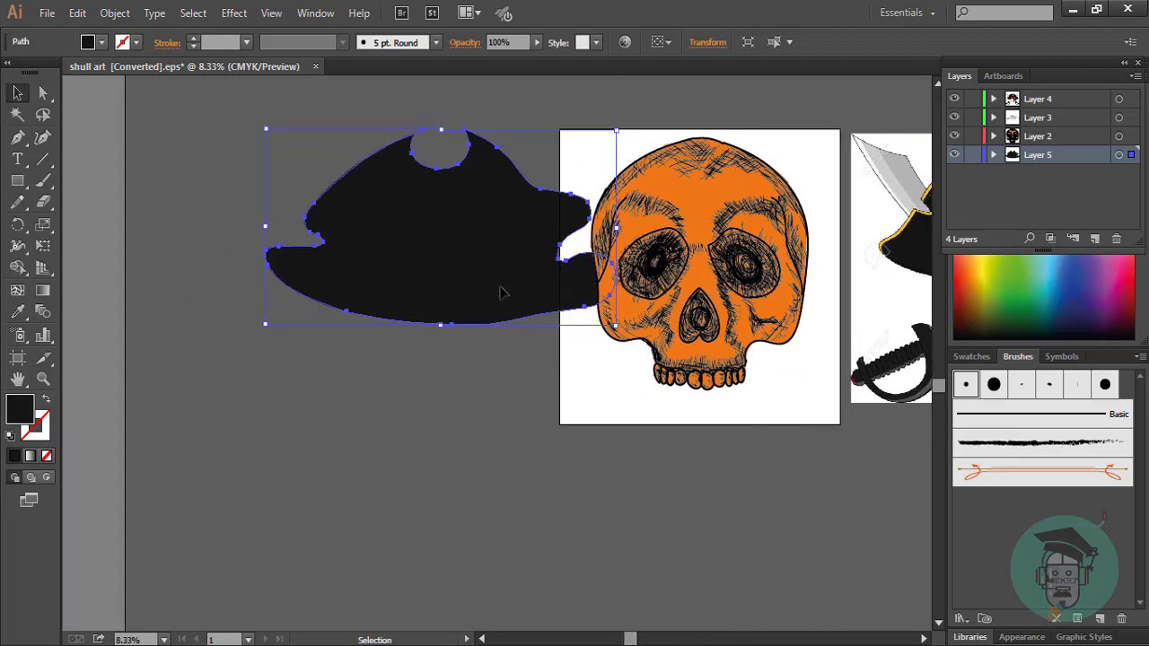
pyautogui.click(472, 436)
pyautogui.moveTo(17, 180); pyautogui.dragTo(90, 179)
pyautogui.moveTo(368, 145); pyautogui.dragTo(552, 402)
# - Subtract the rectangle from the hat with Pathfinder Minus Front, leaving the left half
pyautogui.press('v')
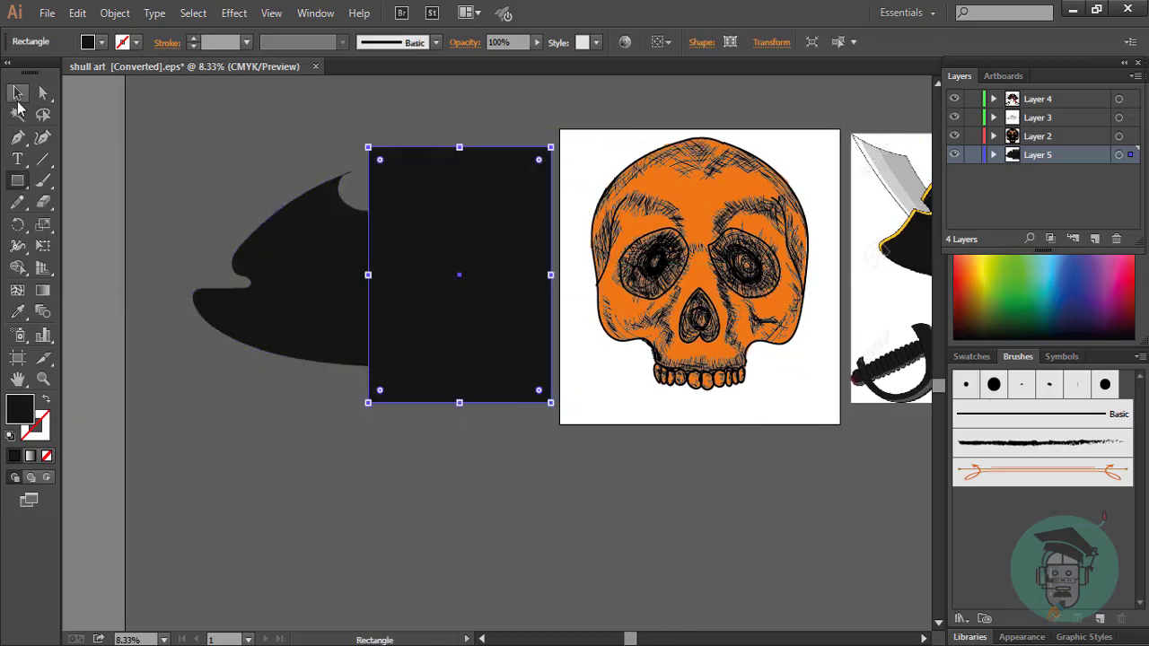
pyautogui.moveTo(199, 118); pyautogui.dragTo(460, 441)
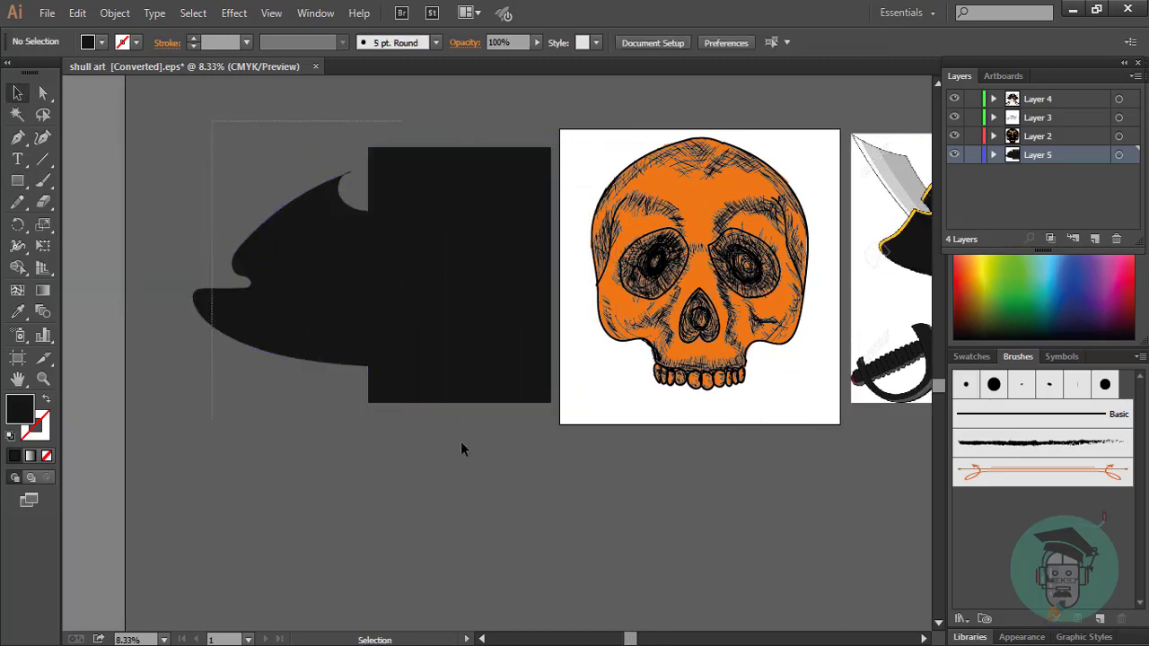
pyautogui.click(315, 12)
pyautogui.click(439, 569)
pyautogui.click(110, 177)
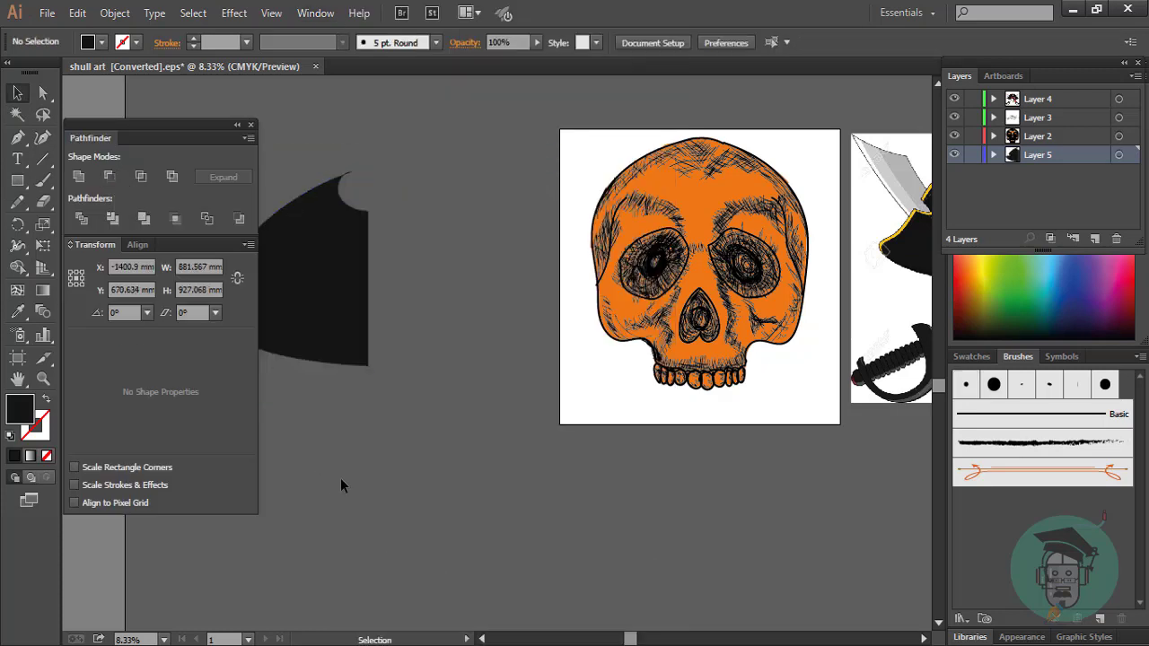
pyautogui.click(250, 125)
# - Paste a copy of the left half in front, reflect it vertically, and slide it right
pyautogui.rightClick(341, 269)
pyautogui.click(301, 314)
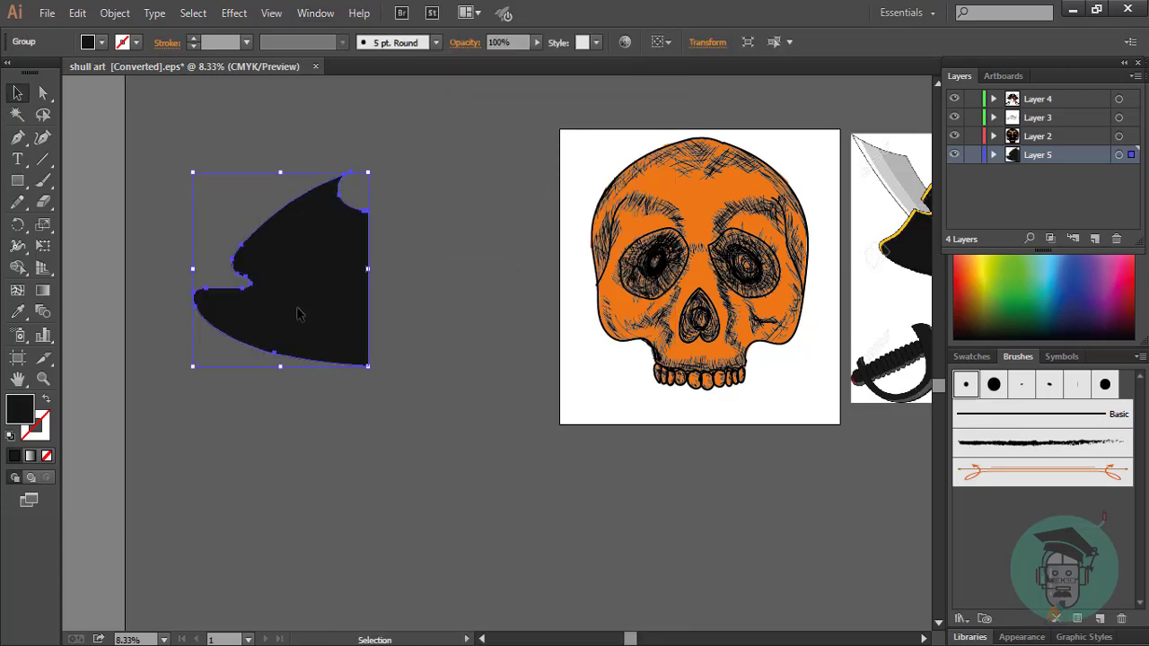
pyautogui.press('a')
pyautogui.press('v')
pyautogui.rightClick(305, 322)
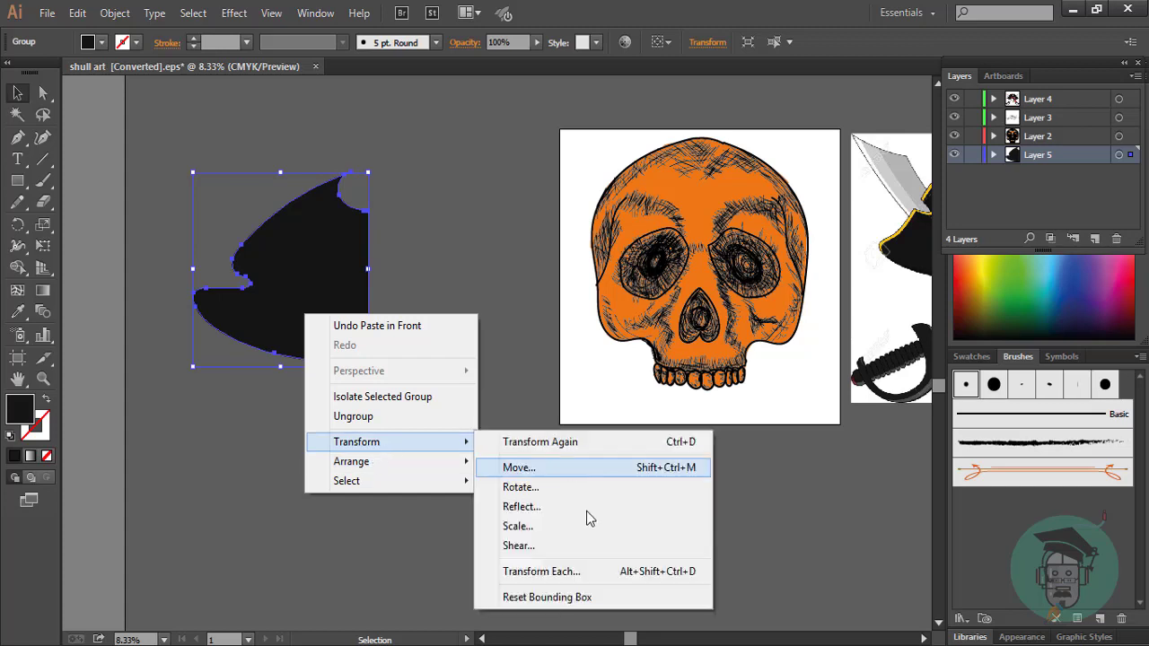
pyautogui.click(583, 513)
pyautogui.click(234, 418)
pyautogui.moveTo(353, 187); pyautogui.dragTo(698, 253)
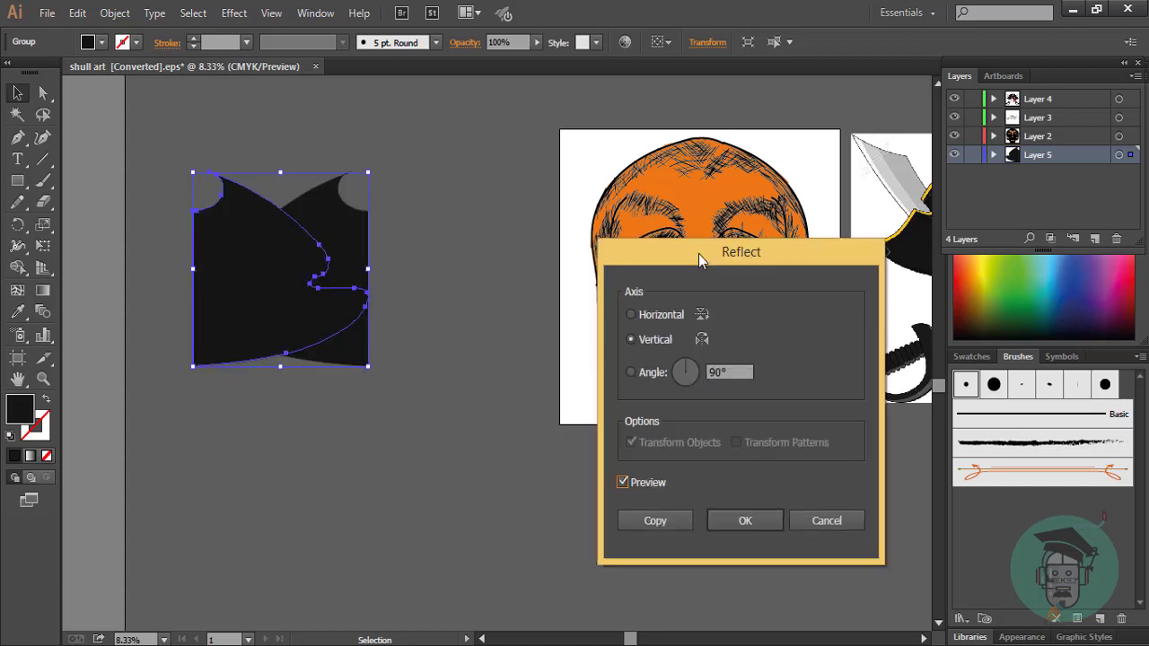
pyautogui.click(741, 464)
pyautogui.moveTo(269, 299)
pyautogui.mouseDown()
pyautogui.moveTo(449, 302)
pyautogui.moveTo(443, 295)
pyautogui.mouseUp()
# - Zoom in and nudge the hat halves into alignment
pyautogui.click(441, 431)
pyautogui.hotkey('ctrl', '=')
pyautogui.scroll(5, 457, 403)
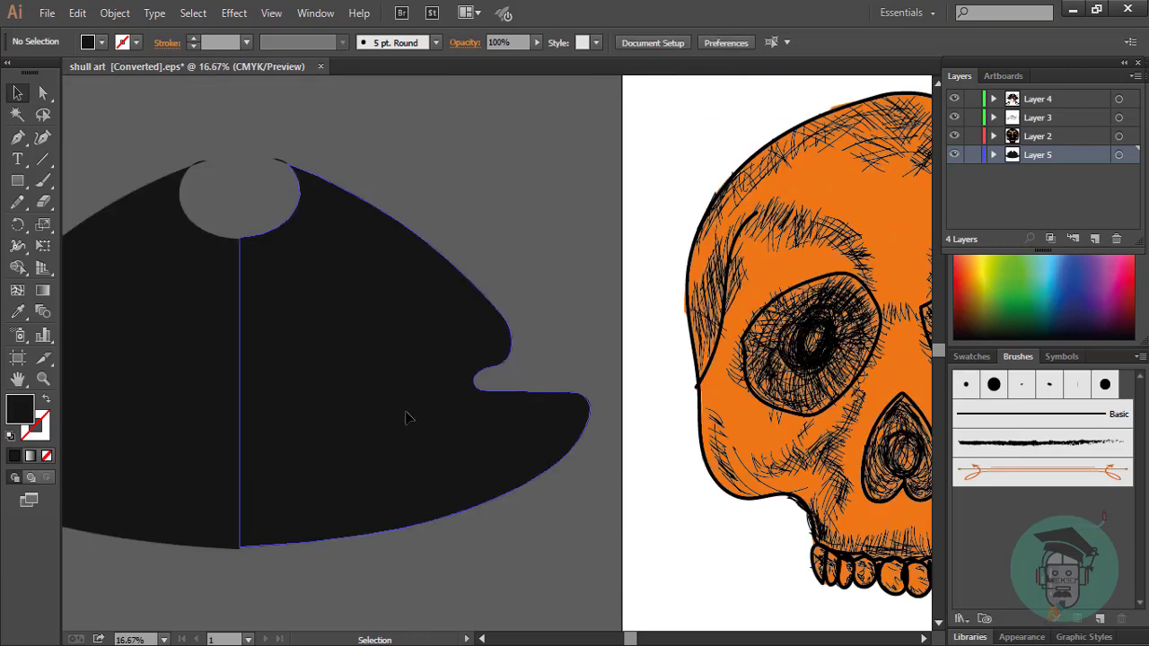
pyautogui.click(405, 416)
pyautogui.click(413, 596)
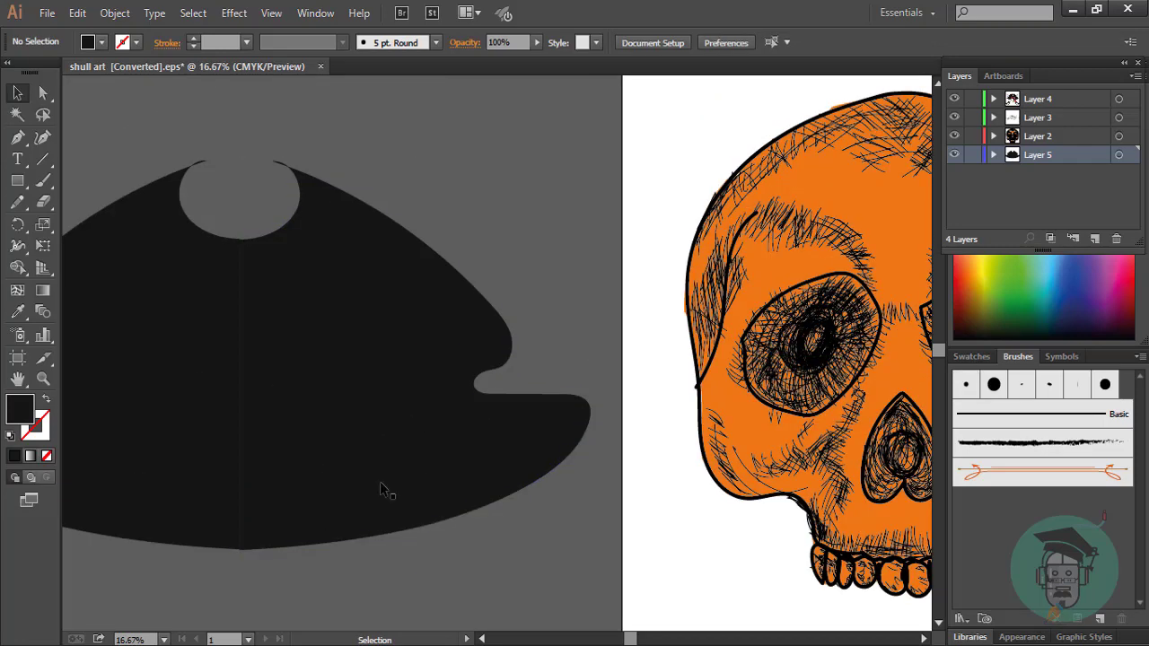
pyautogui.moveTo(384, 488)
pyautogui.mouseDown()
pyautogui.moveTo(368, 494)
pyautogui.moveTo(399, 510)
pyautogui.moveTo(363, 521)
pyautogui.moveTo(400, 541)
pyautogui.moveTo(402, 519)
pyautogui.mouseUp()
pyautogui.click(479, 568)
pyautogui.click(416, 607)
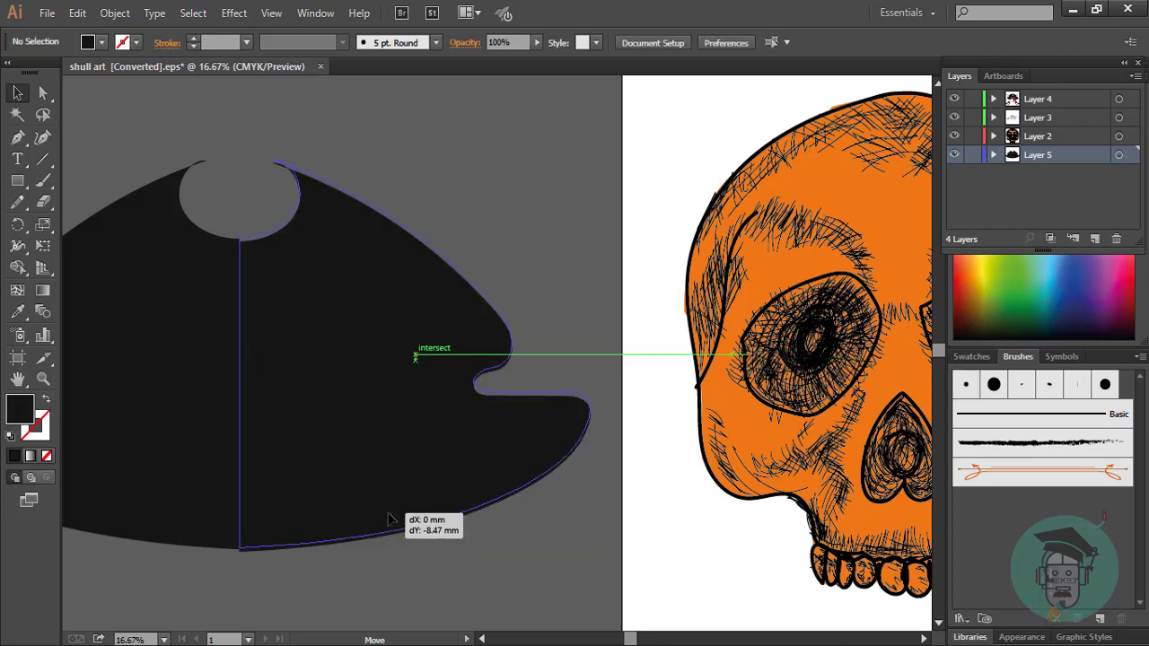
pyautogui.click(476, 595)
pyautogui.moveTo(631, 639); pyautogui.dragTo(593, 639)
pyautogui.moveTo(580, 420); pyautogui.dragTo(579, 423)
# - Select both hat halves together and bring up the Pathfinder panel
pyautogui.click(619, 603)
pyautogui.moveTo(225, 231); pyautogui.dragTo(530, 496)
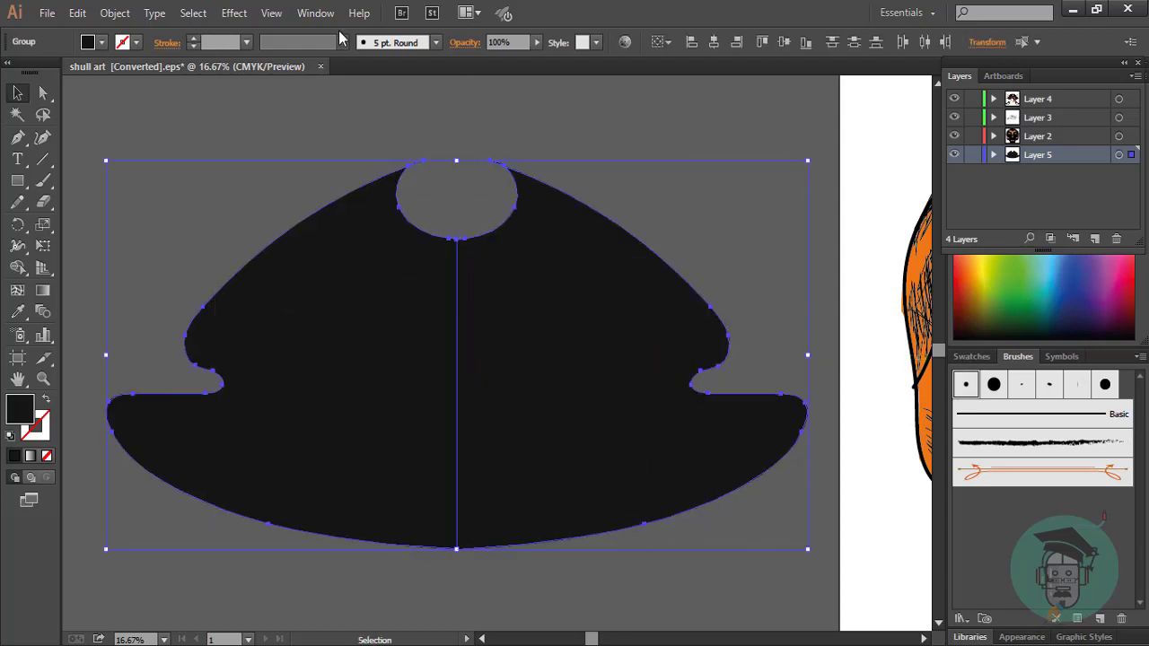
pyautogui.click(315, 12)
pyautogui.click(524, 587)
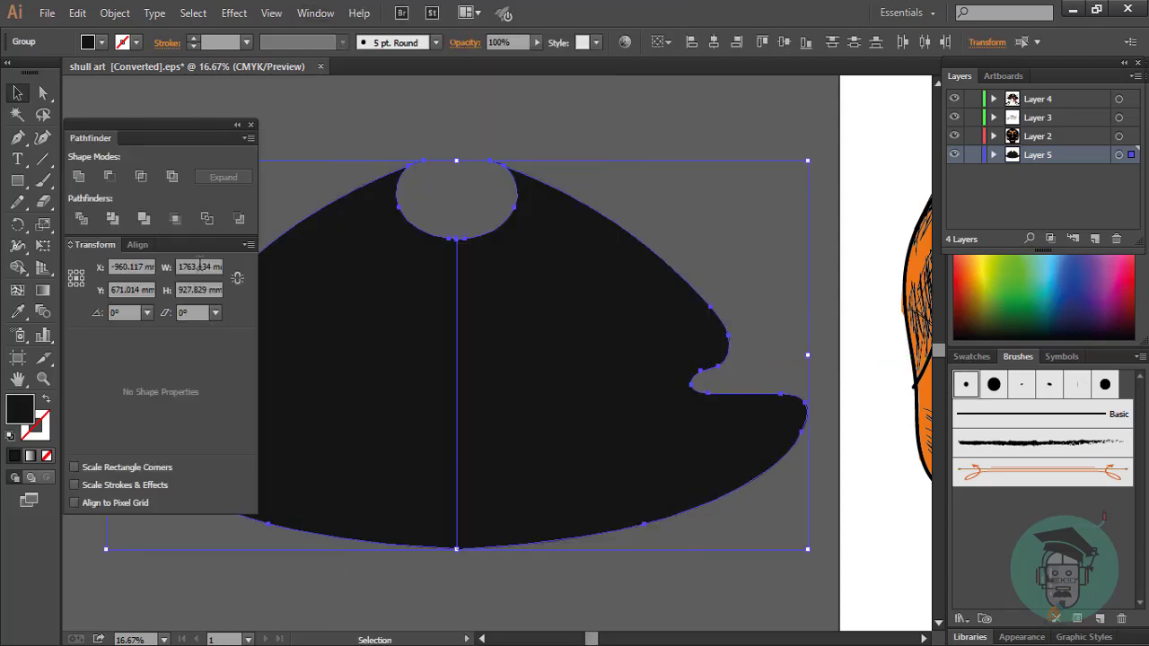
pyautogui.click(483, 173)
pyautogui.click(250, 124)
# - Zoom out and drag the assembled hat over the top of the orange skull
pyautogui.moveTo(592, 639); pyautogui.dragTo(657, 639)
pyautogui.hotkey('ctrl', '-')
pyautogui.moveTo(351, 350)
pyautogui.mouseDown()
pyautogui.moveTo(682, 258)
pyautogui.moveTo(751, 183)
pyautogui.mouseUp()
pyautogui.moveTo(772, 243); pyautogui.dragTo(804, 256)
pyautogui.hscroll(5, 718, 592)
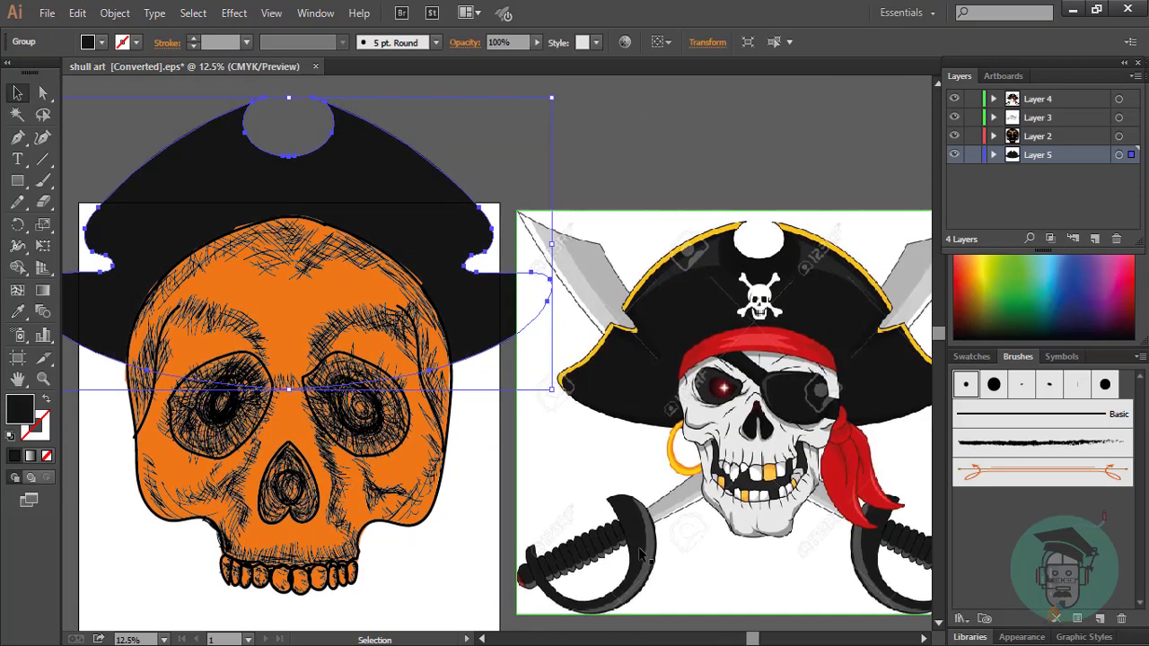
# - Smooth the orange skull's outline along its top, left side and bottom teeth
pyautogui.click(279, 312)
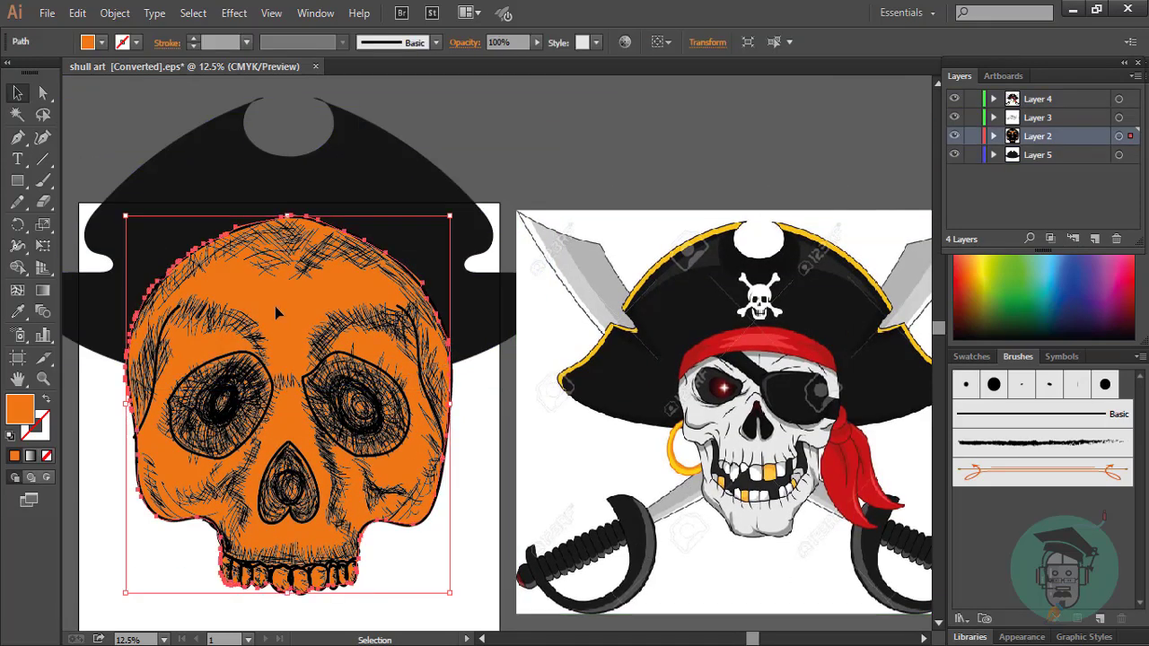
pyautogui.scroll(1, 278, 312)
pyautogui.moveTo(17, 202); pyautogui.dragTo(86, 223)
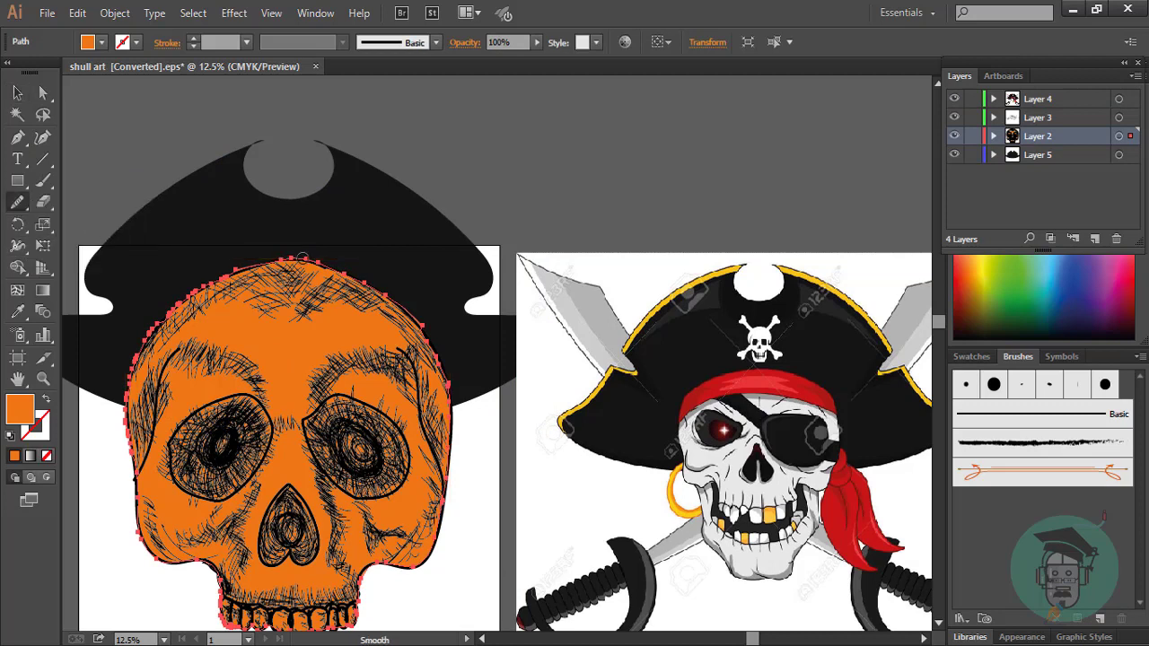
pyautogui.moveTo(237, 267); pyautogui.dragTo(469, 350)
pyautogui.moveTo(282, 261)
pyautogui.mouseDown()
pyautogui.moveTo(135, 380)
pyautogui.moveTo(135, 444)
pyautogui.mouseUp()
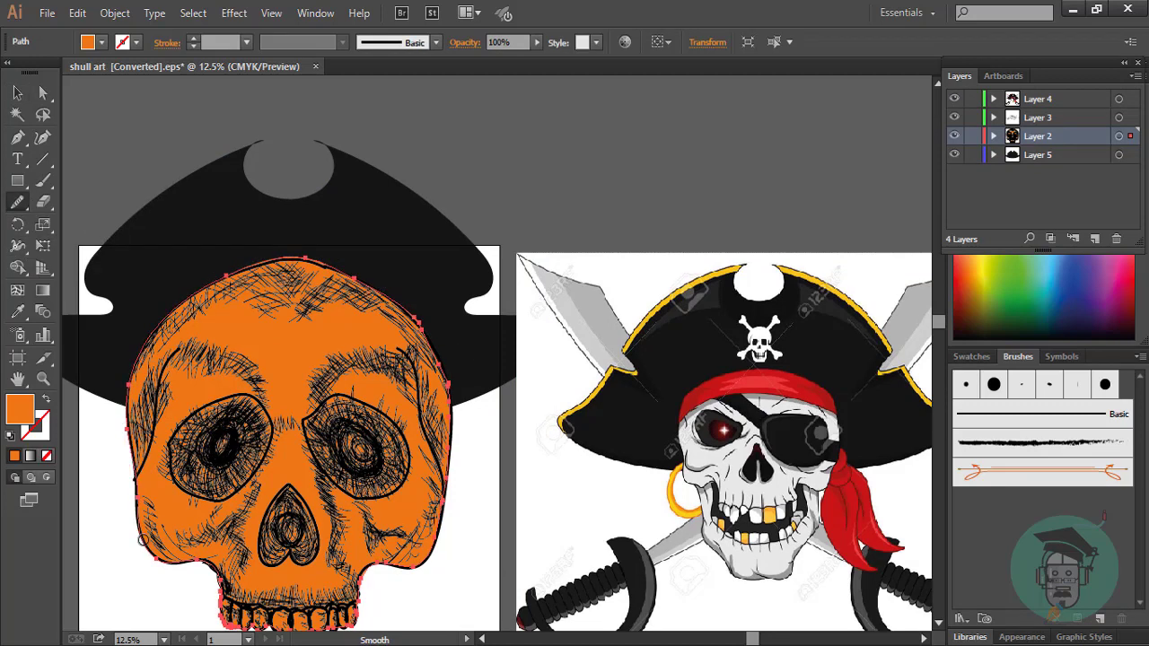
pyautogui.scroll(-2, 142, 540)
pyautogui.moveTo(223, 547); pyautogui.dragTo(345, 565)
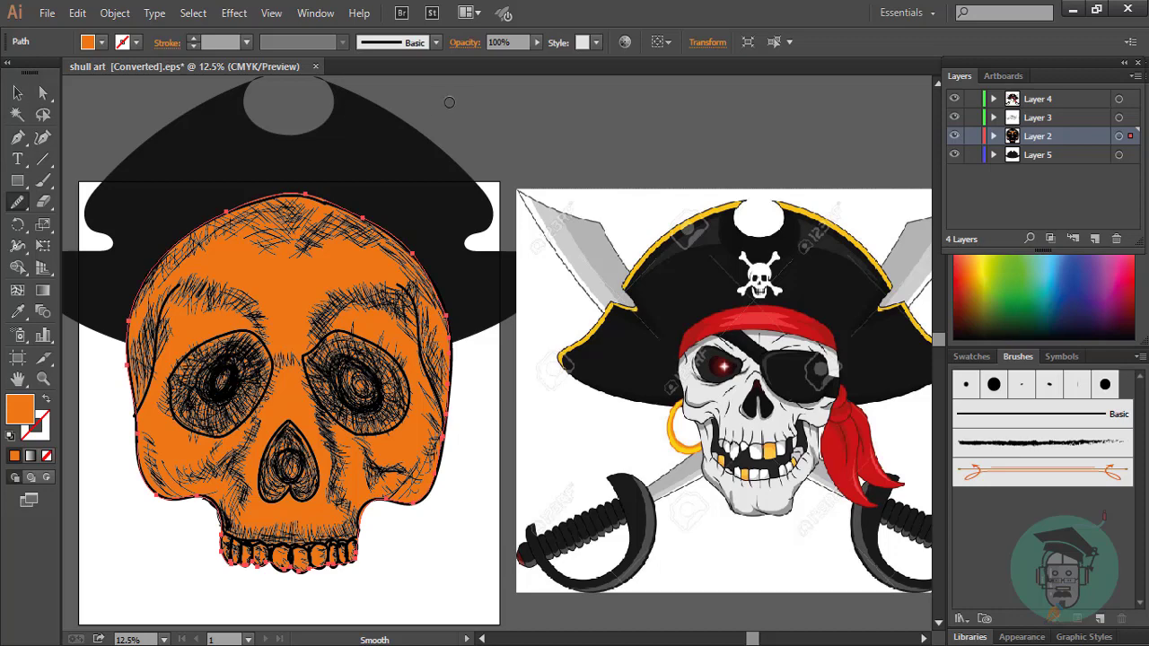
pyautogui.scroll(-2, 449, 103)
# - Select the hat group and shift the pirate reference picture further right
pyautogui.press('v')
pyautogui.click(475, 228)
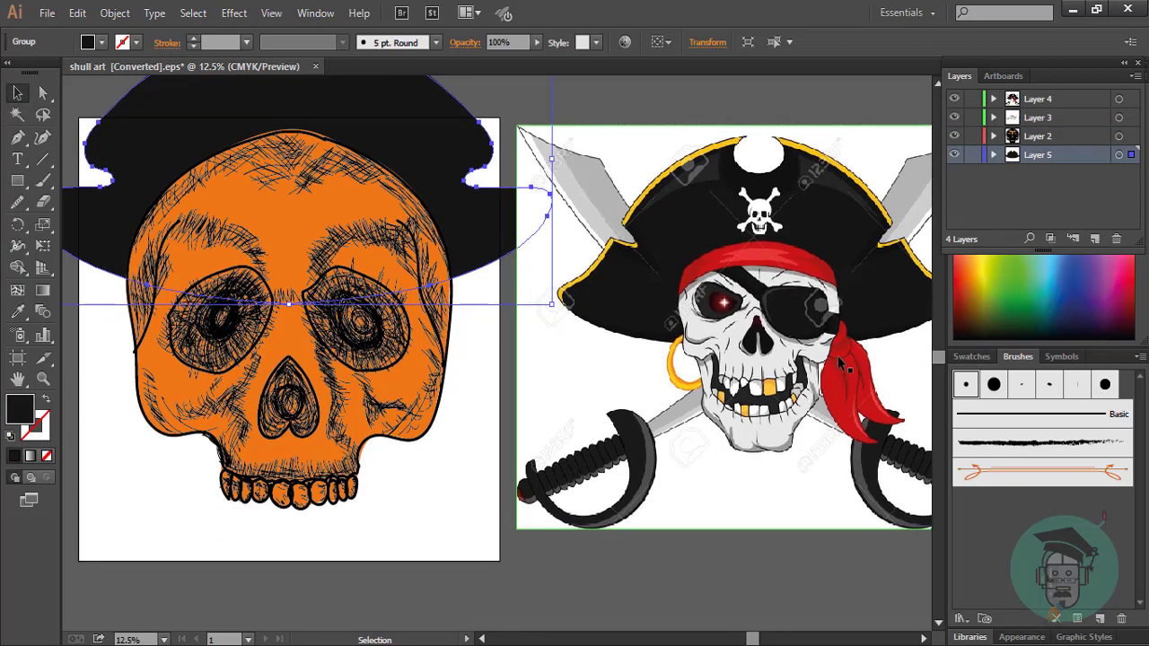
pyautogui.scroll(1, 840, 360)
pyautogui.moveTo(819, 362); pyautogui.dragTo(889, 367)
pyautogui.click(544, 341)
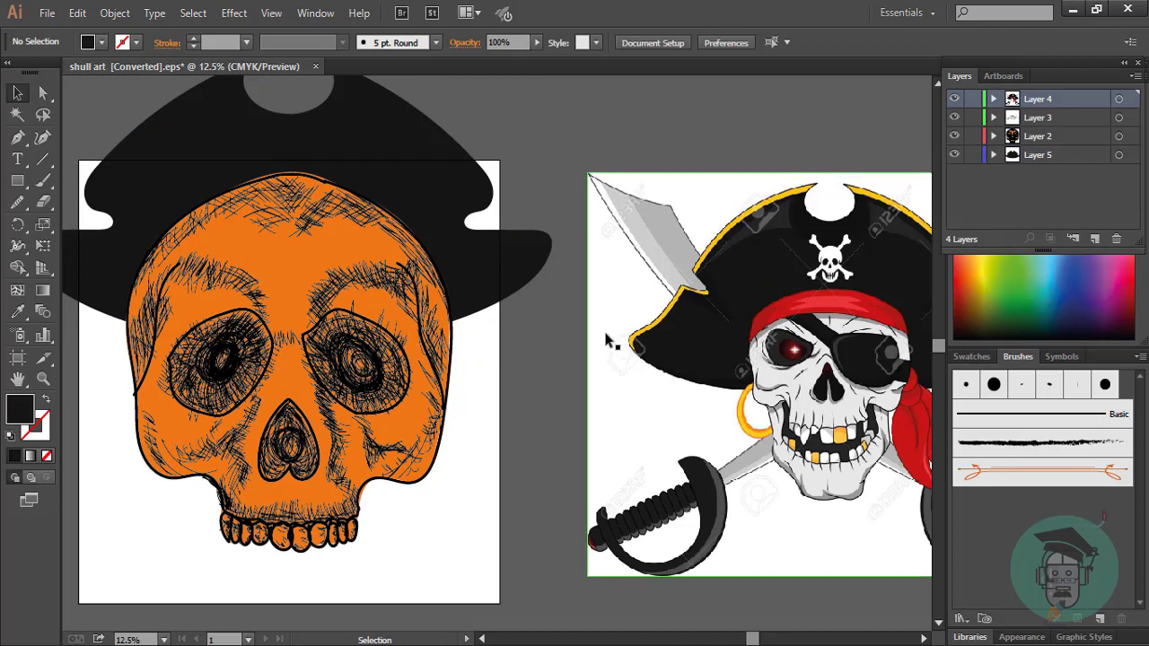
pyautogui.click(42, 180)
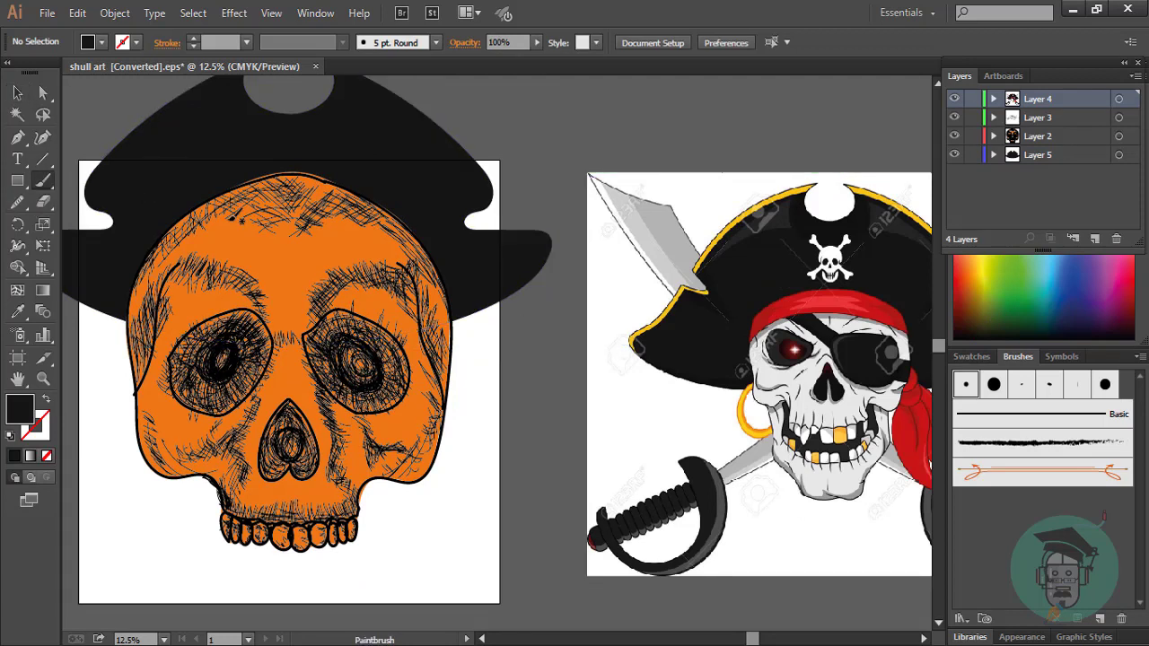
# - On a new layer, draw a no-fill curve across the skull's crown from left to right
pyautogui.click(1095, 238)
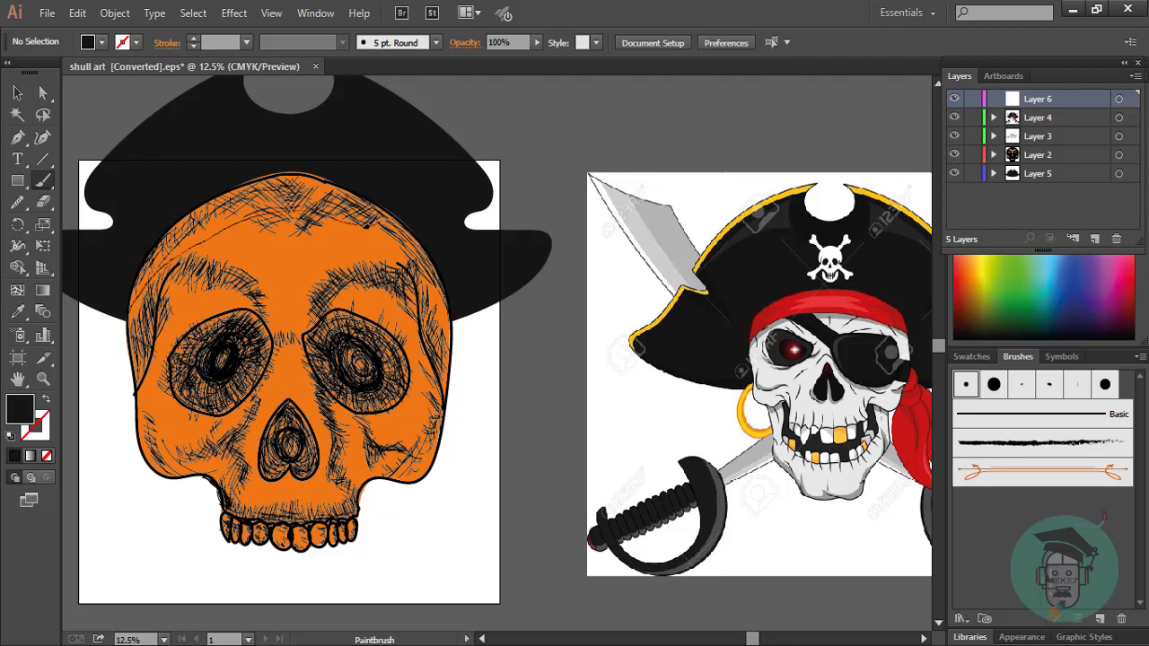
pyautogui.hotkey('shift', 'x')
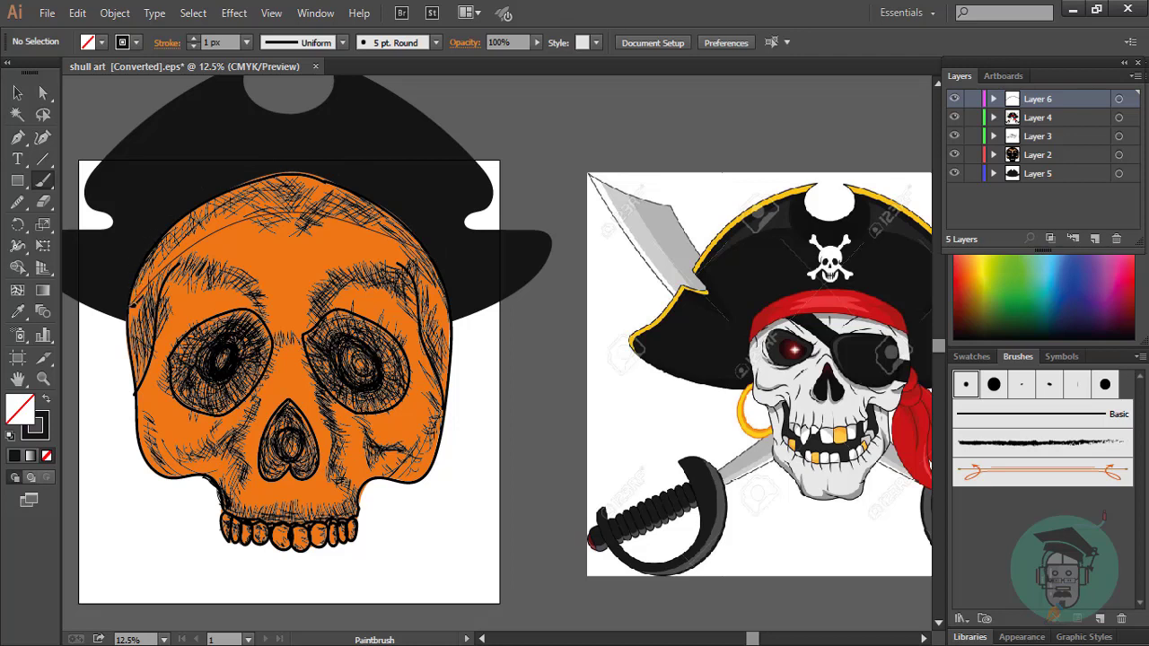
pyautogui.click(42, 138)
pyautogui.click(127, 310)
pyautogui.click(206, 238)
pyautogui.click(305, 214)
pyautogui.click(377, 233)
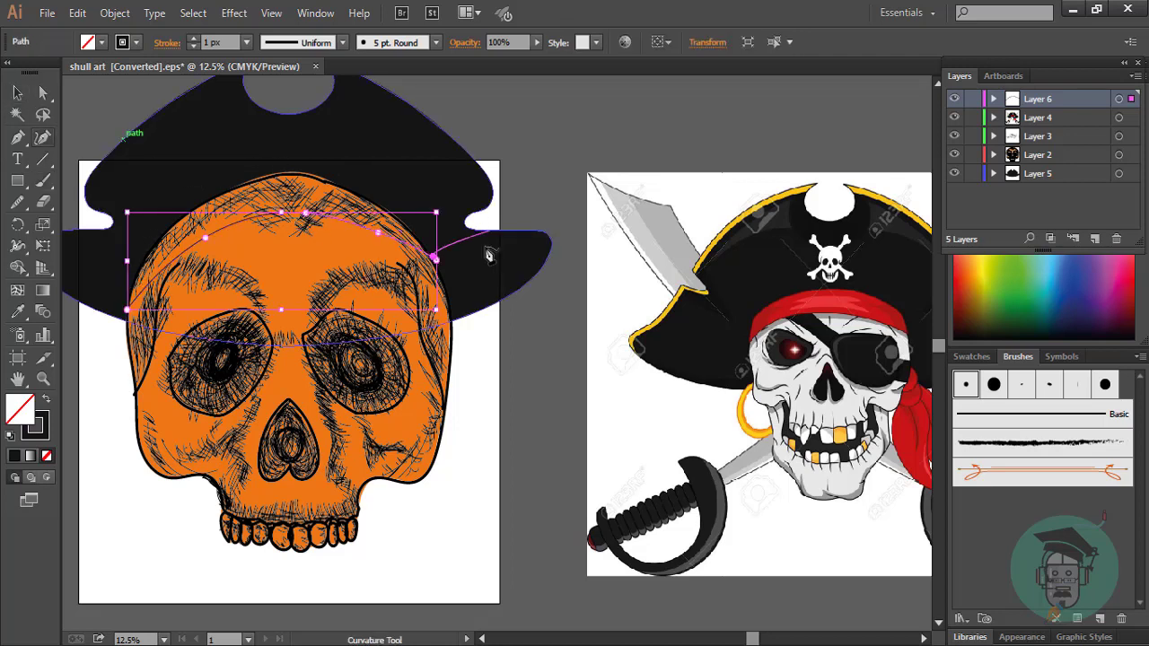
pyautogui.click(433, 256)
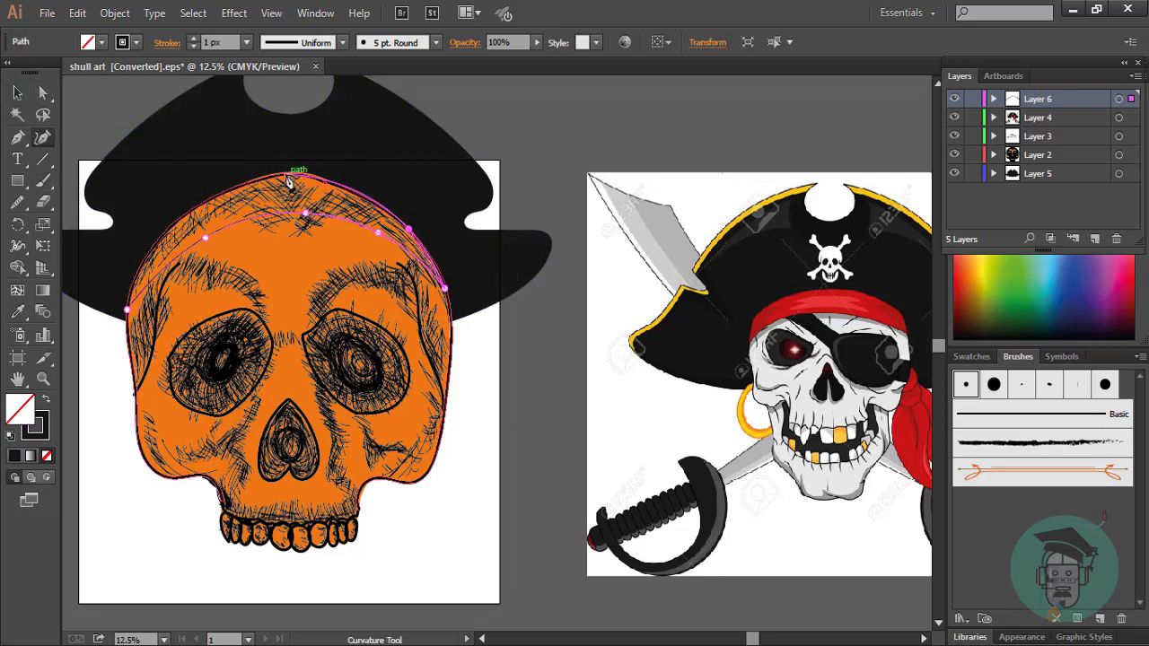
# - Give the curve the reference bandana's red as outline and join its ends to close it
pyautogui.keyDown('ctrl'); pyautogui.click(449, 261); pyautogui.keyUp('ctrl')
pyautogui.press('i')
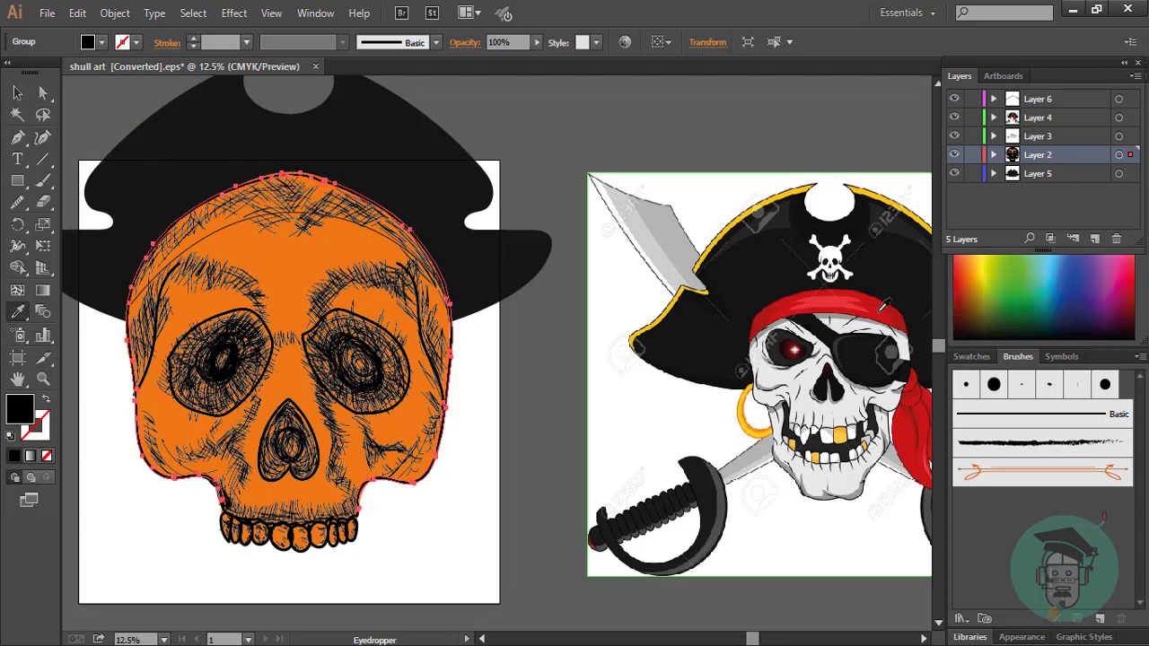
pyautogui.click(862, 305)
pyautogui.click(47, 404)
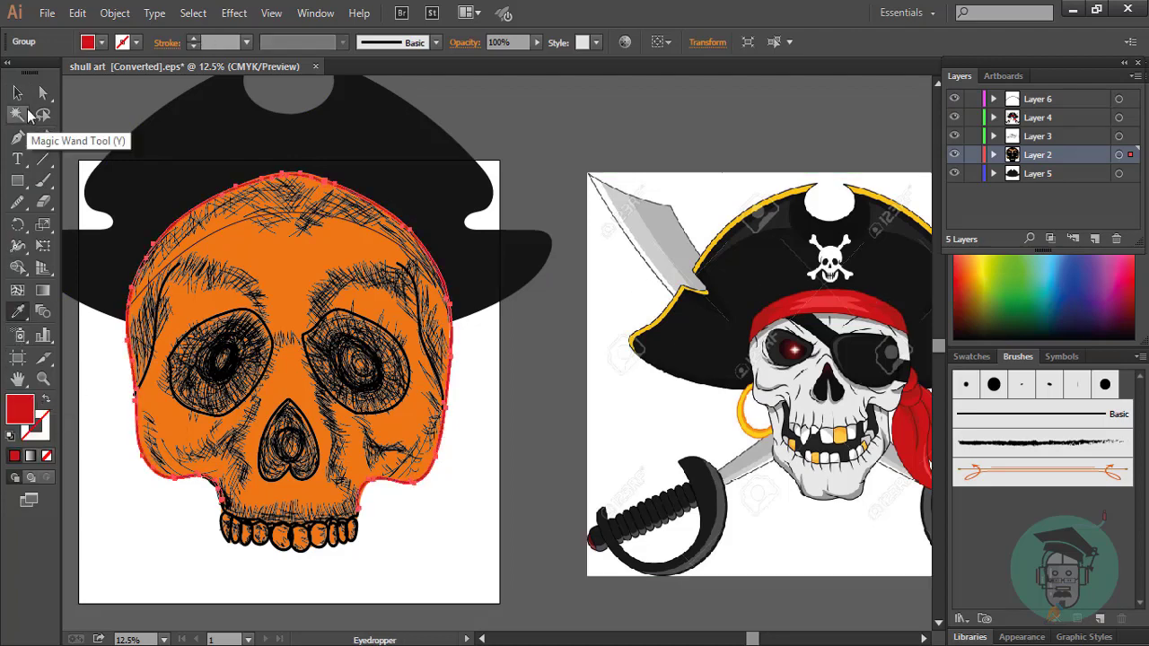
pyautogui.click(17, 92)
pyautogui.click(341, 224)
pyautogui.rightClick(341, 224)
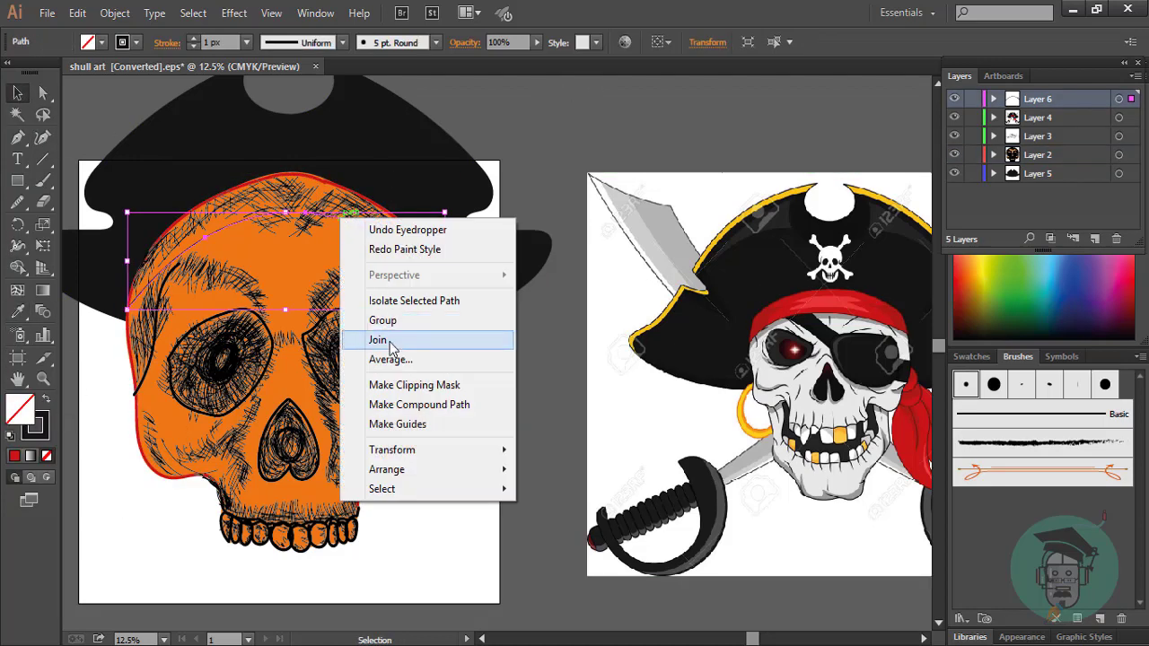
pyautogui.click(386, 336)
# - Deselect everything and lock the skull's layer
pyautogui.hotkey('ctrl', 'shift', 'a')
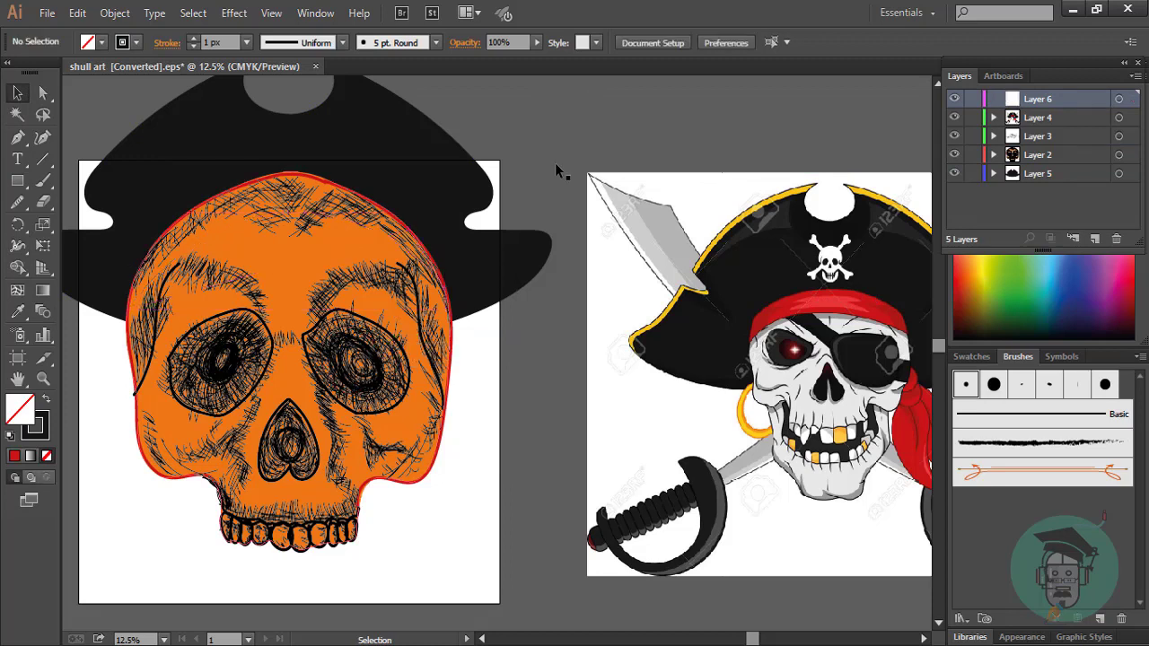
pyautogui.click(972, 154)
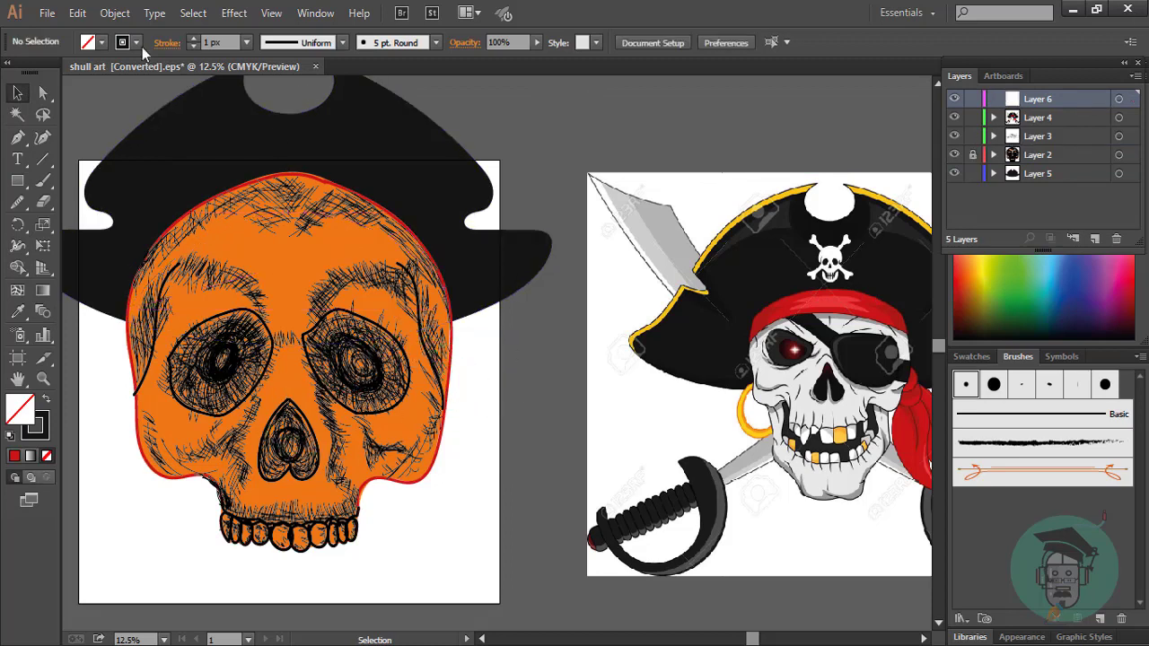
pyautogui.press('b')
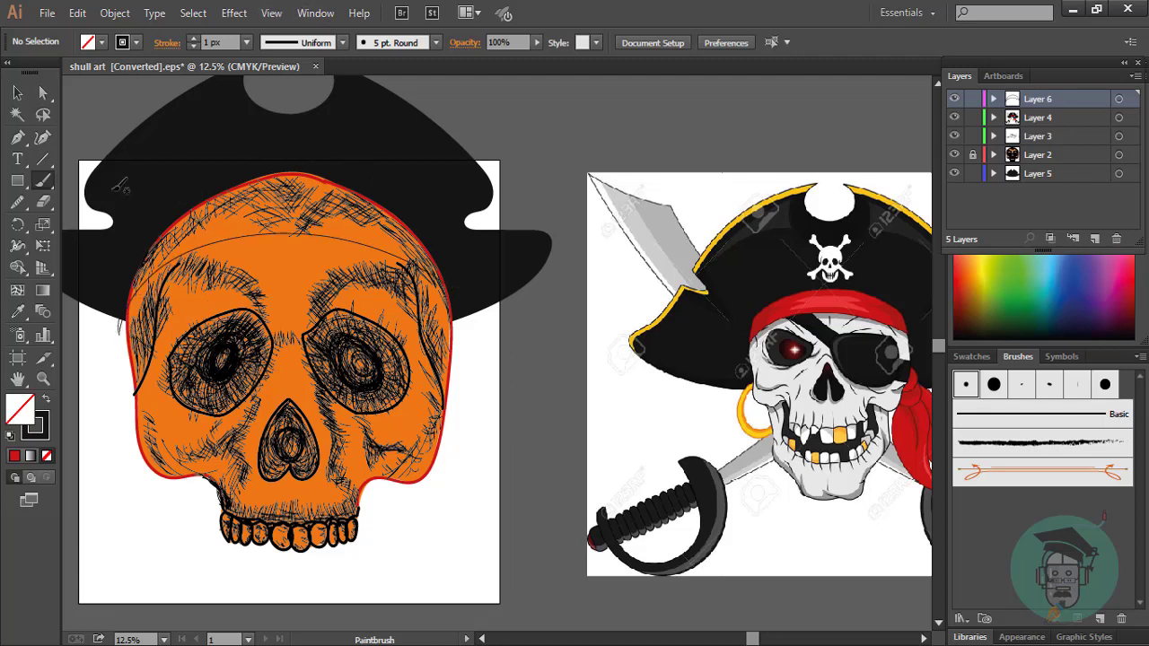
# - Fill the bandana shape with solid red
pyautogui.click(14, 456)
pyautogui.press('v')
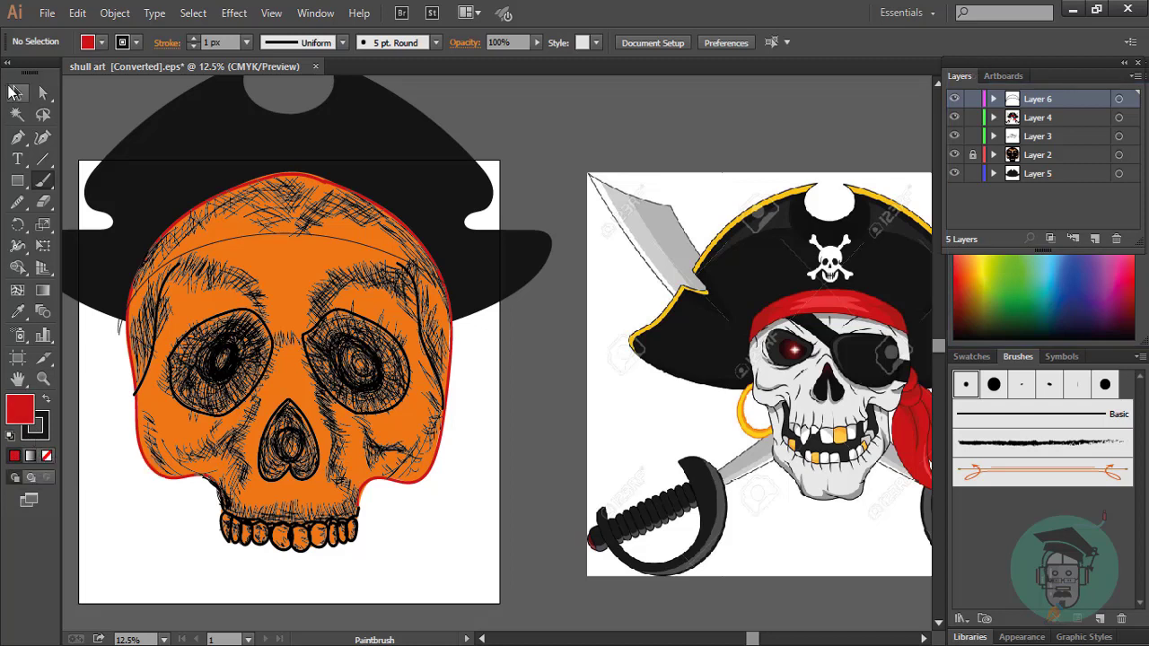
pyautogui.click(236, 243)
pyautogui.click(15, 456)
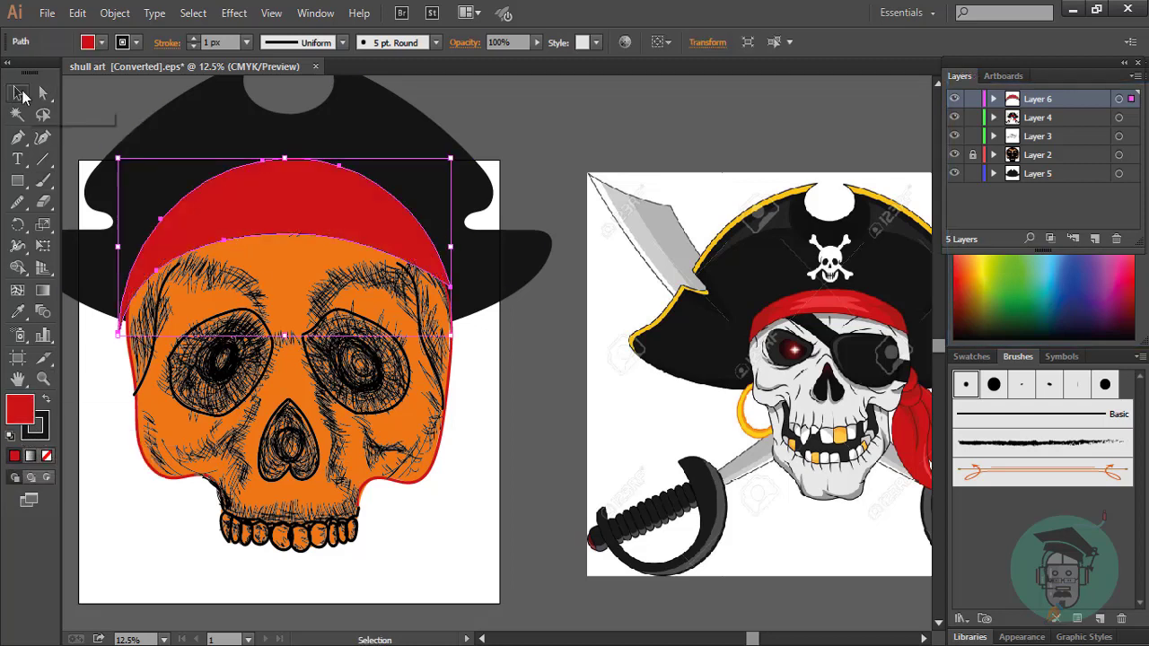
pyautogui.hotkey('ctrl', 'shift', 'a')
# - Raise the curve of the bandana's lower edge with the Curvature Tool
pyautogui.hotkey('shift', '`')
pyautogui.click(126, 320)
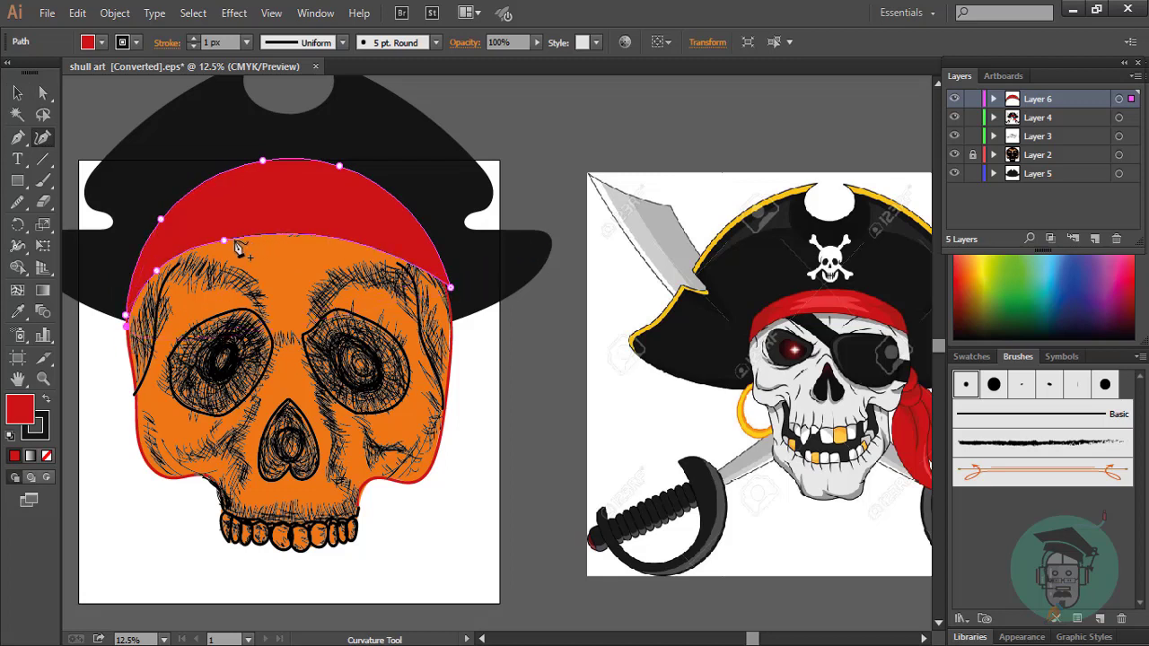
pyautogui.moveTo(223, 240); pyautogui.dragTo(256, 225)
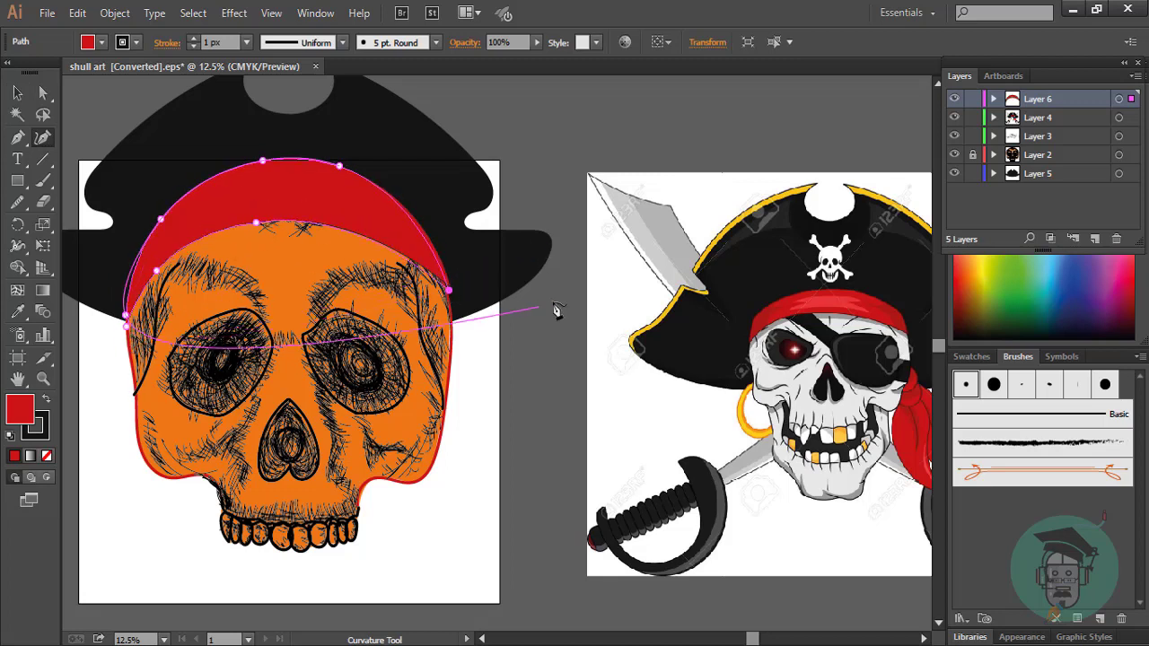
pyautogui.click(18, 92)
pyautogui.click(539, 115)
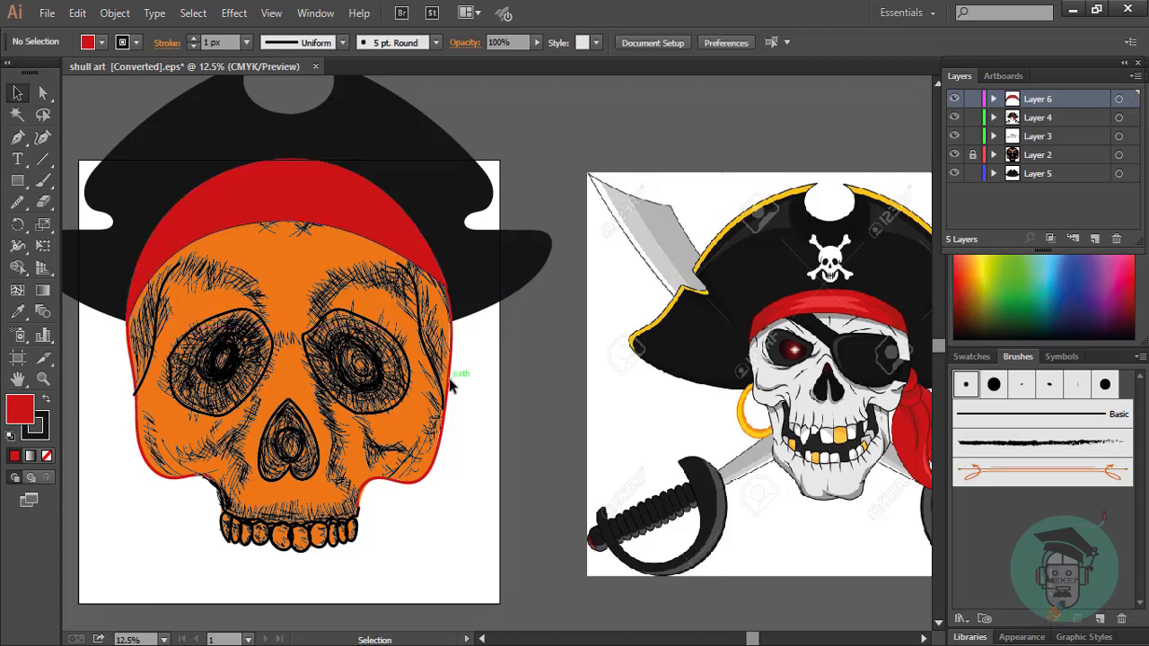
# - Unlock the skull's layer and change the skull group's fill to black
pyautogui.click(972, 156)
pyautogui.click(449, 399)
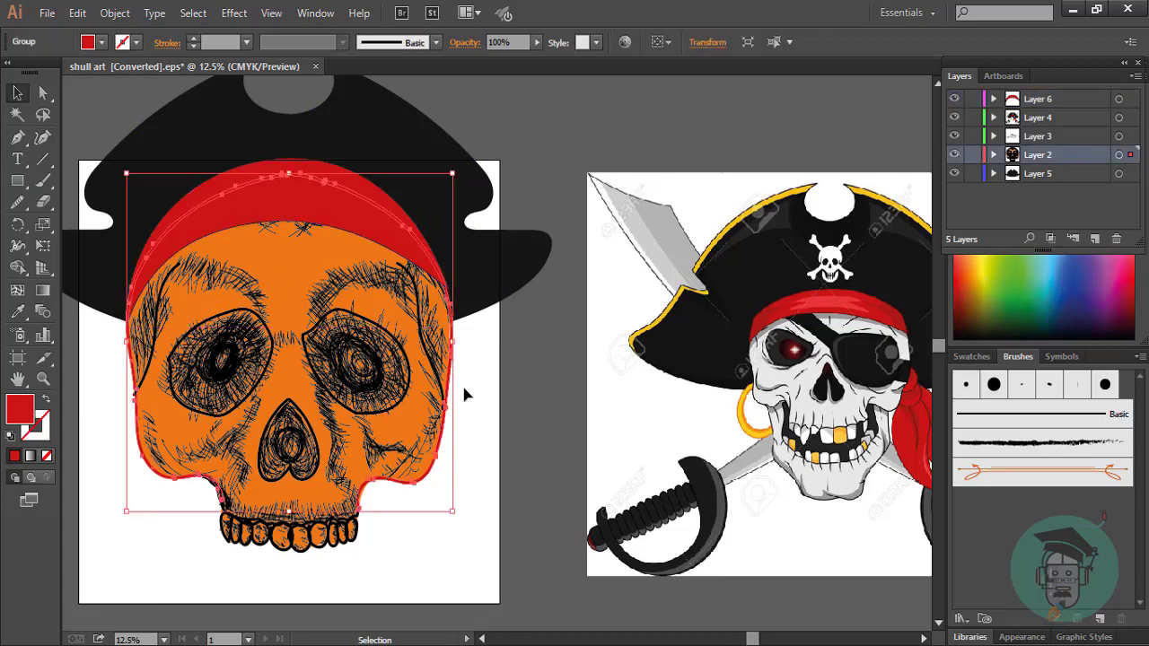
pyautogui.doubleClick(20, 410)
pyautogui.click(556, 429)
pyautogui.click(754, 218)
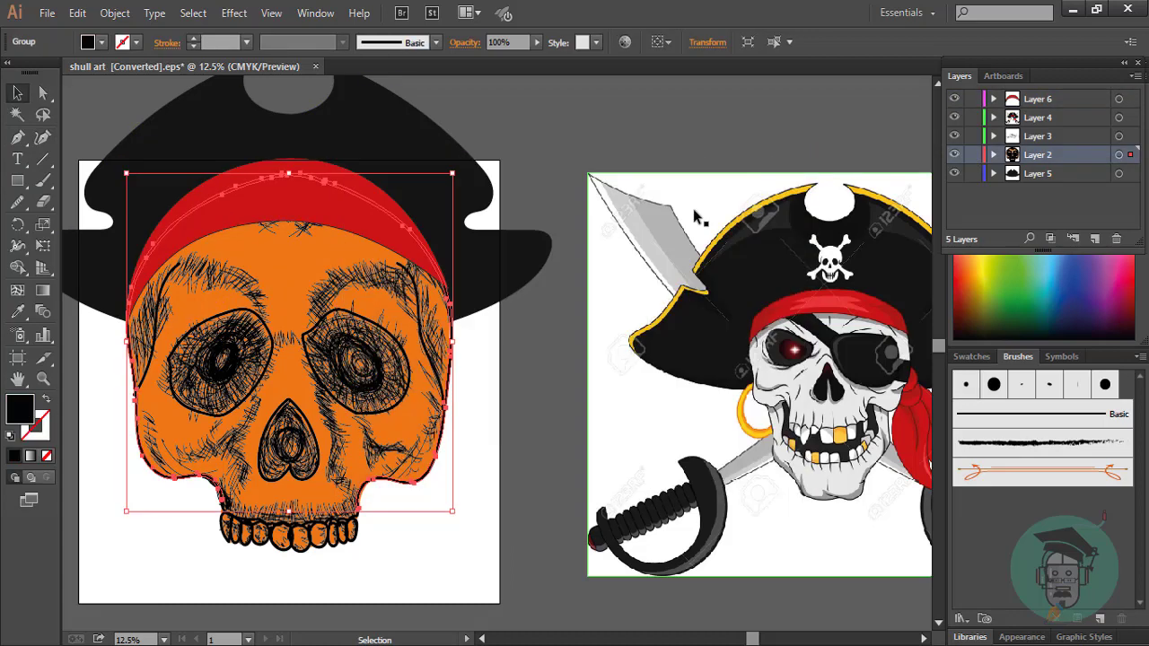
pyautogui.click(562, 136)
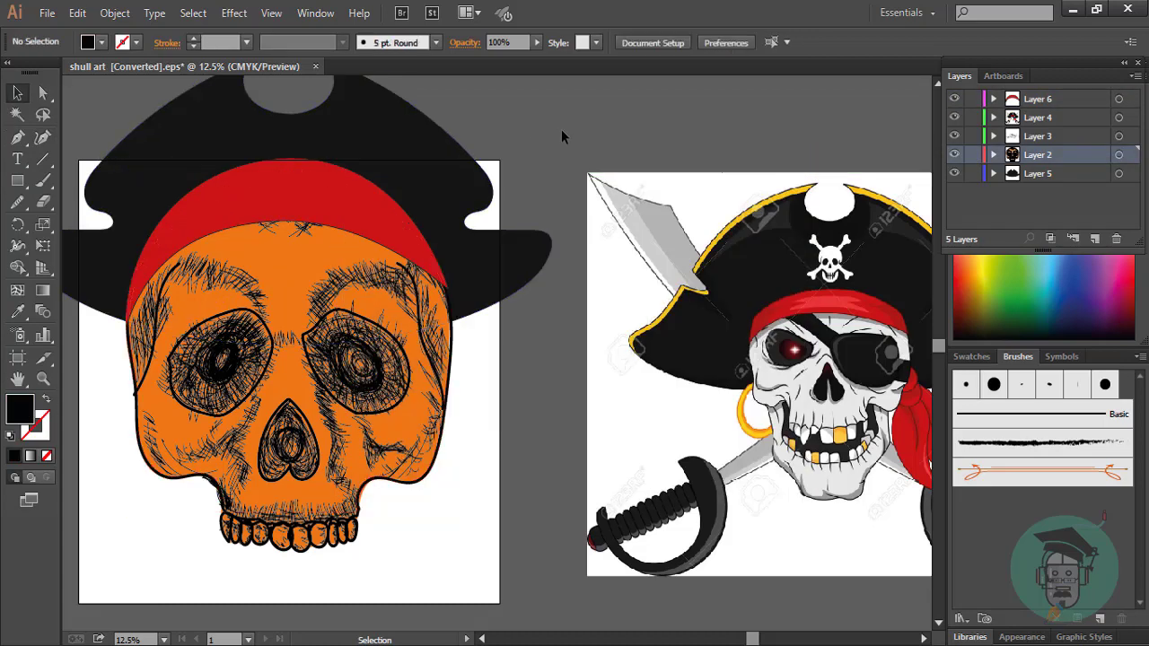
pyautogui.click(146, 384)
# - Apply the Charcoal brush to the skull's outline
pyautogui.click(435, 42)
pyautogui.click(386, 166)
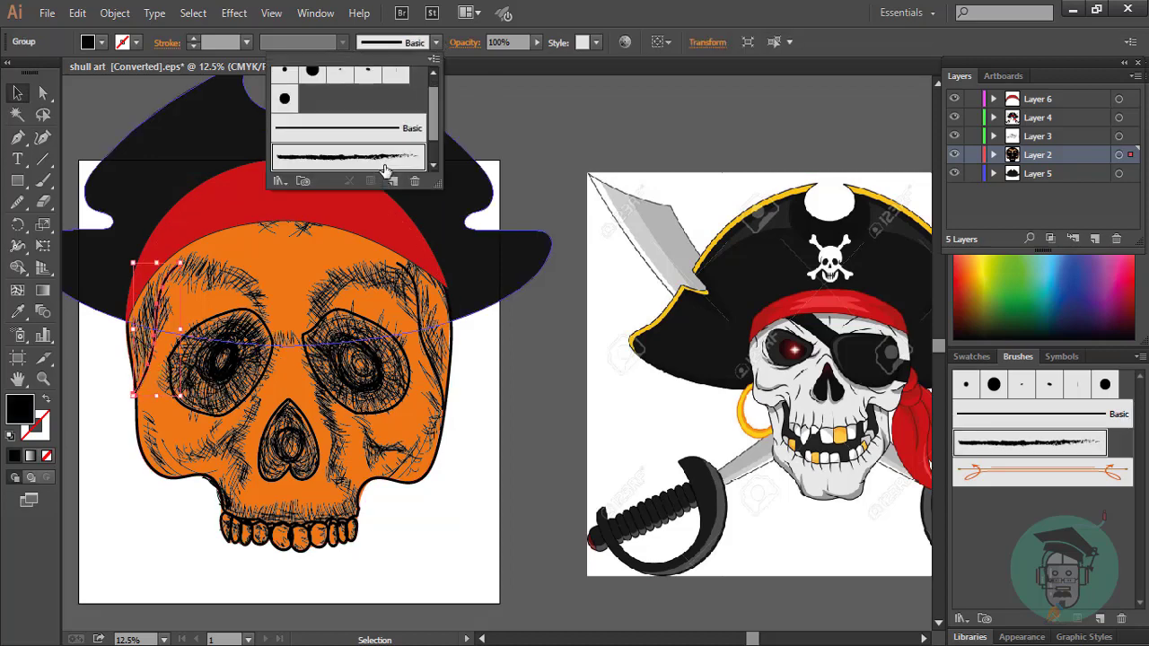
pyautogui.click(650, 131)
pyautogui.hotkey('ctrl', '+')
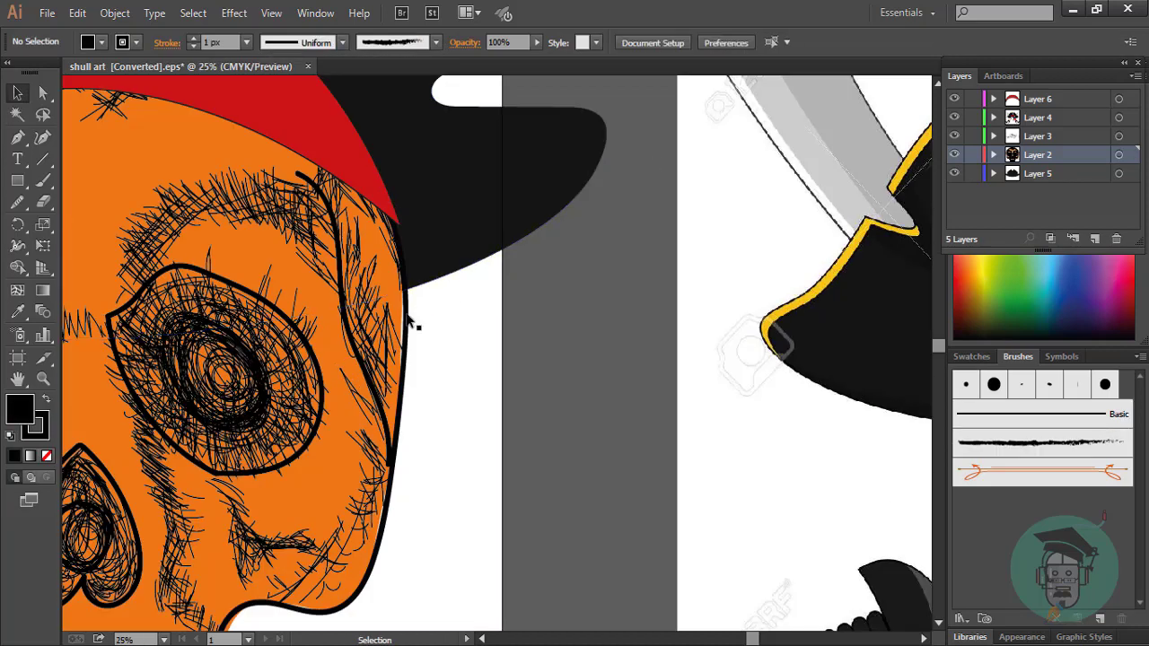
# - Reshape the skull's left edge with the Curvature tool and erase part of its black contour
pyautogui.click(406, 316)
pyautogui.hotkey('shift', '~')
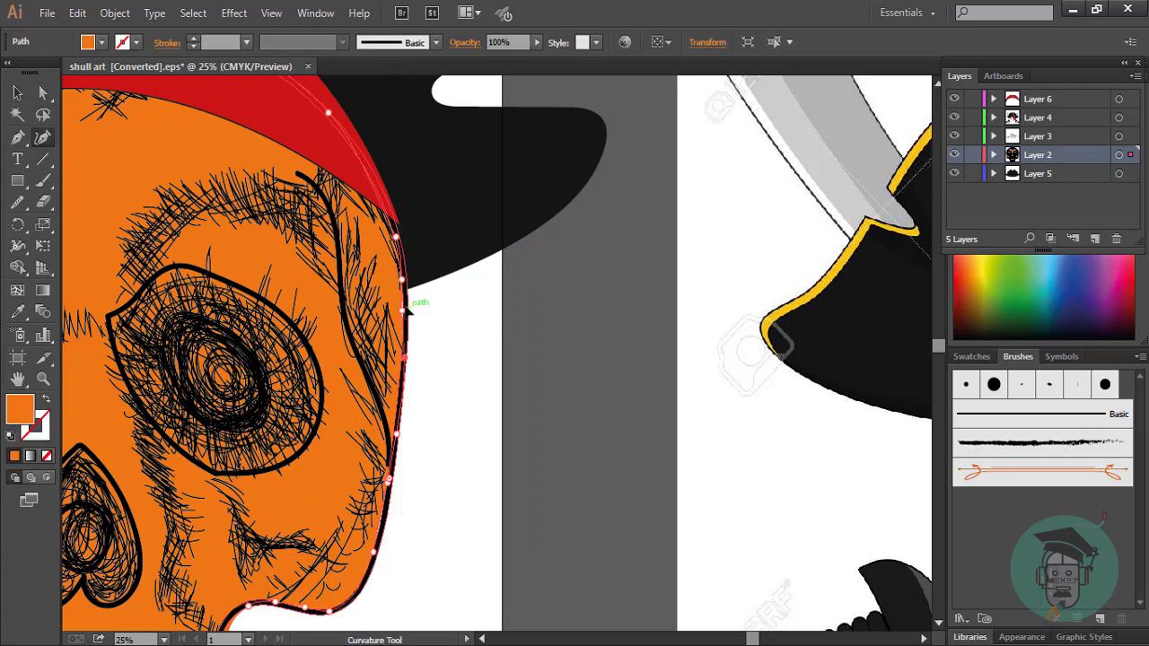
pyautogui.moveTo(752, 638); pyautogui.dragTo(698, 638)
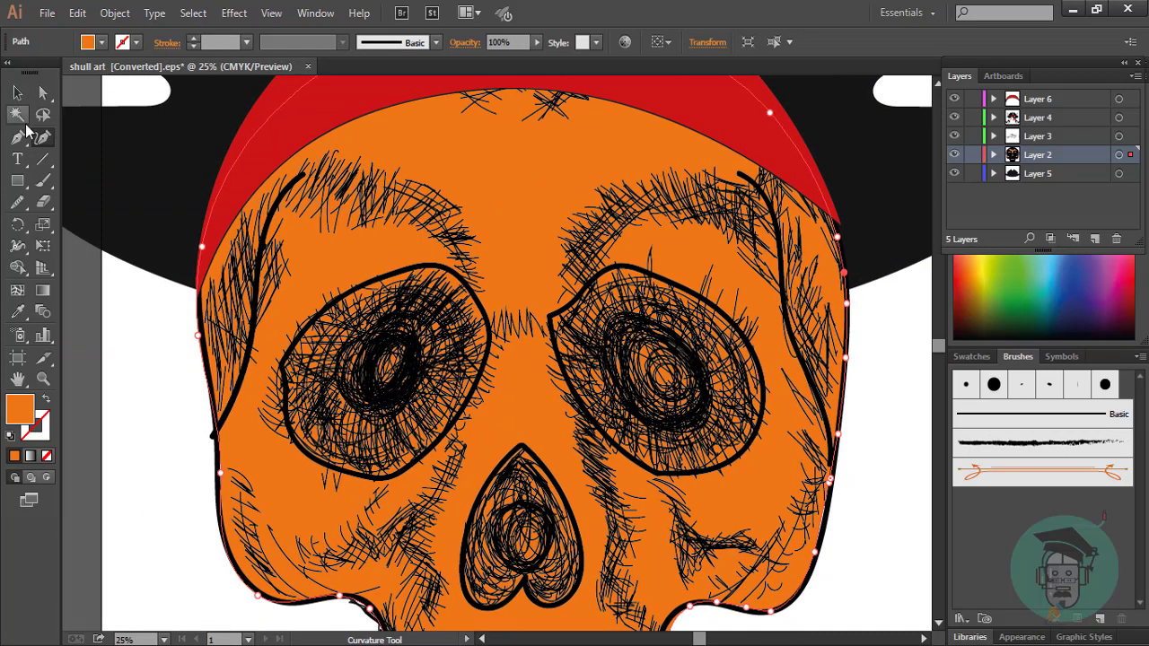
pyautogui.keyDown('ctrl'); pyautogui.click(243, 377); pyautogui.keyUp('ctrl')
pyautogui.hotkey('shift', 'e')
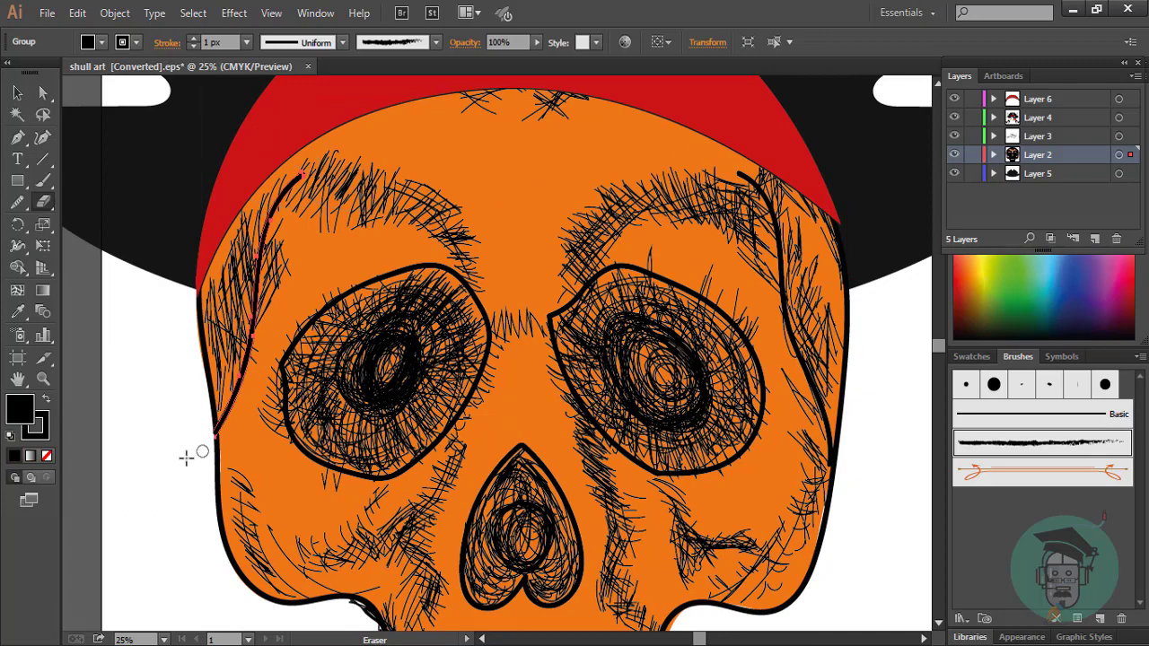
pyautogui.press('v')
pyautogui.click(196, 454)
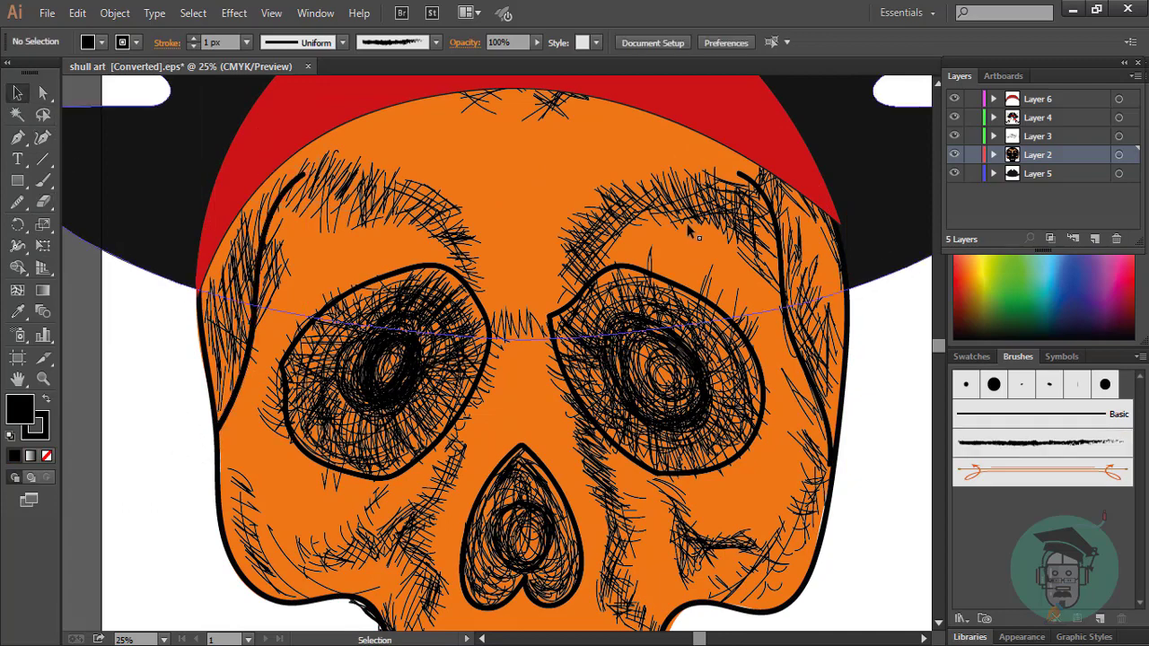
# - Zoom out to show the whole drawing and select the black pirate hat
pyautogui.scroll(3, 687, 230)
pyautogui.hotkey('ctrl', '-')
pyautogui.hotkey('ctrl', '-')
pyautogui.hotkey('ctrl', '-')
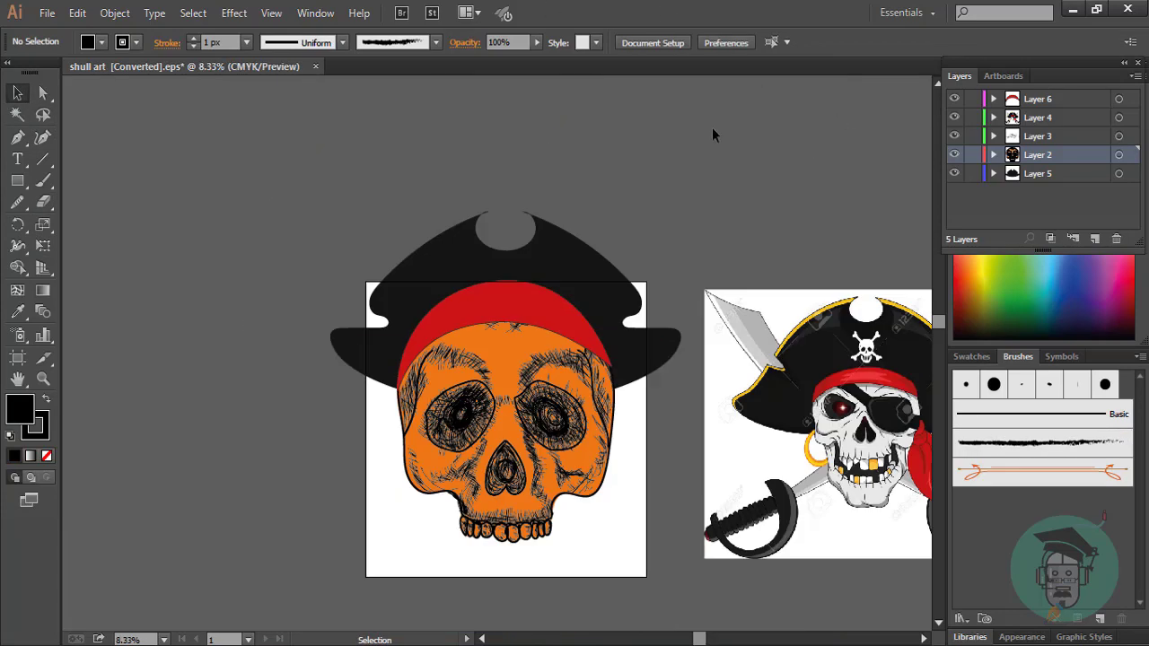
pyautogui.click(404, 349)
# - Set the hat's stroke colour to yellow in the Color Picker
pyautogui.doubleClick(41, 440)
pyautogui.click(595, 241)
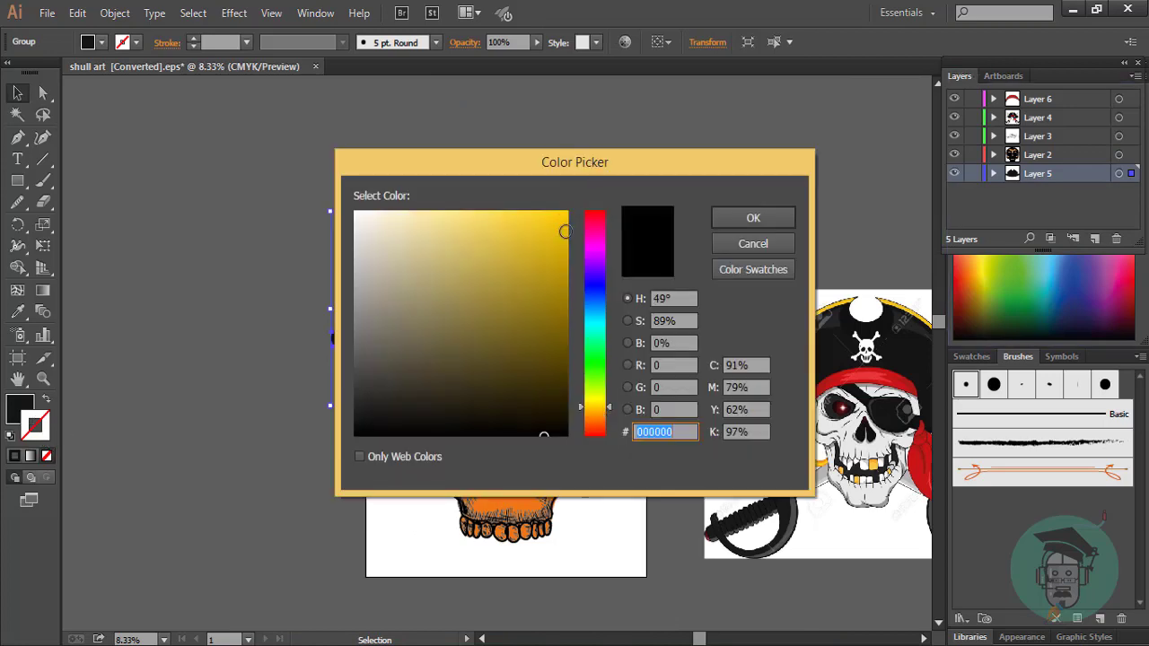
pyautogui.click(565, 214)
pyautogui.click(738, 216)
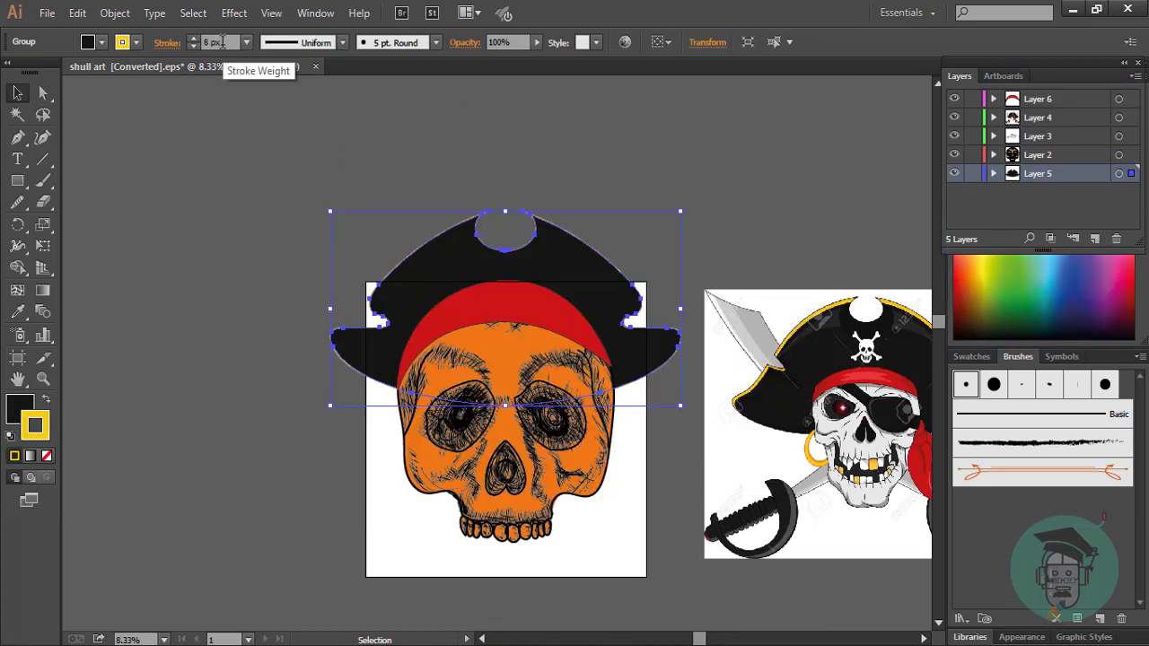
# - Increase the hat's yellow stroke weight to 39 pt
pyautogui.scroll(15, 222, 42)
pyautogui.scroll(10, 221, 42)
pyautogui.scroll(13, 222, 42)
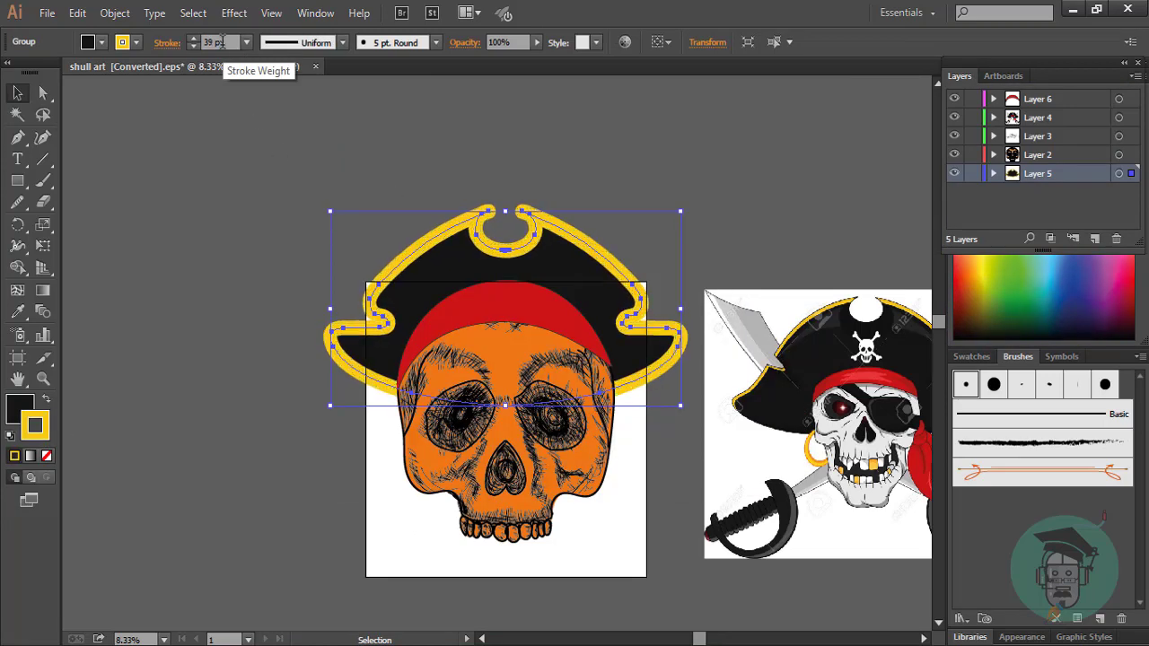
pyautogui.click(269, 141)
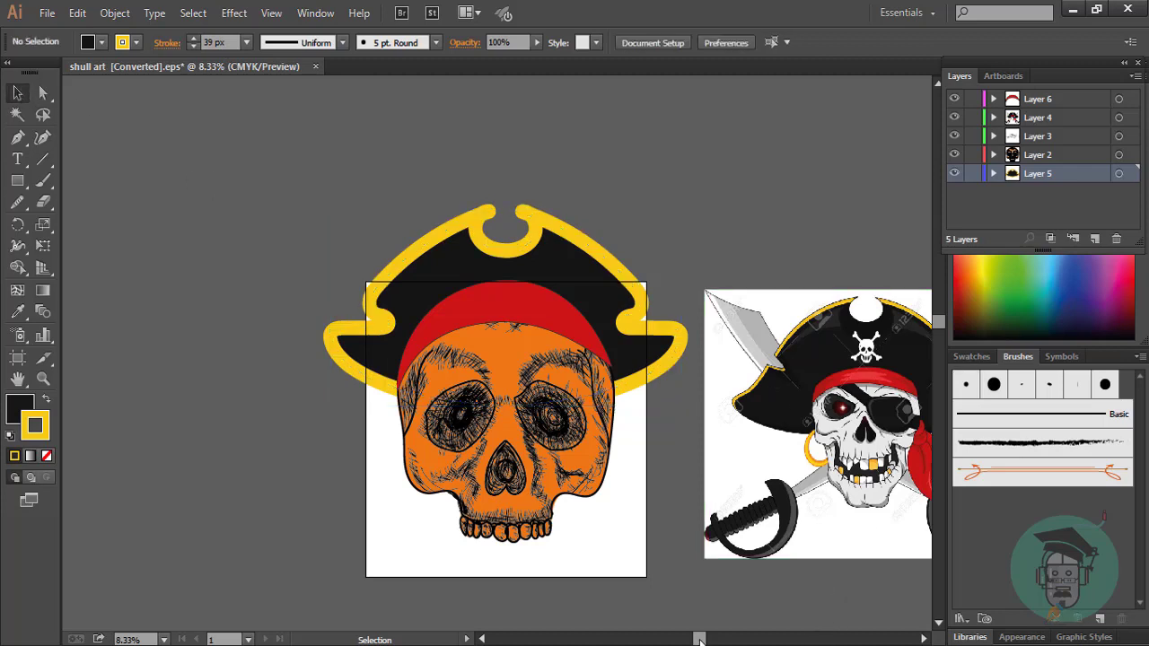
pyautogui.moveTo(700, 639); pyautogui.dragTo(717, 639)
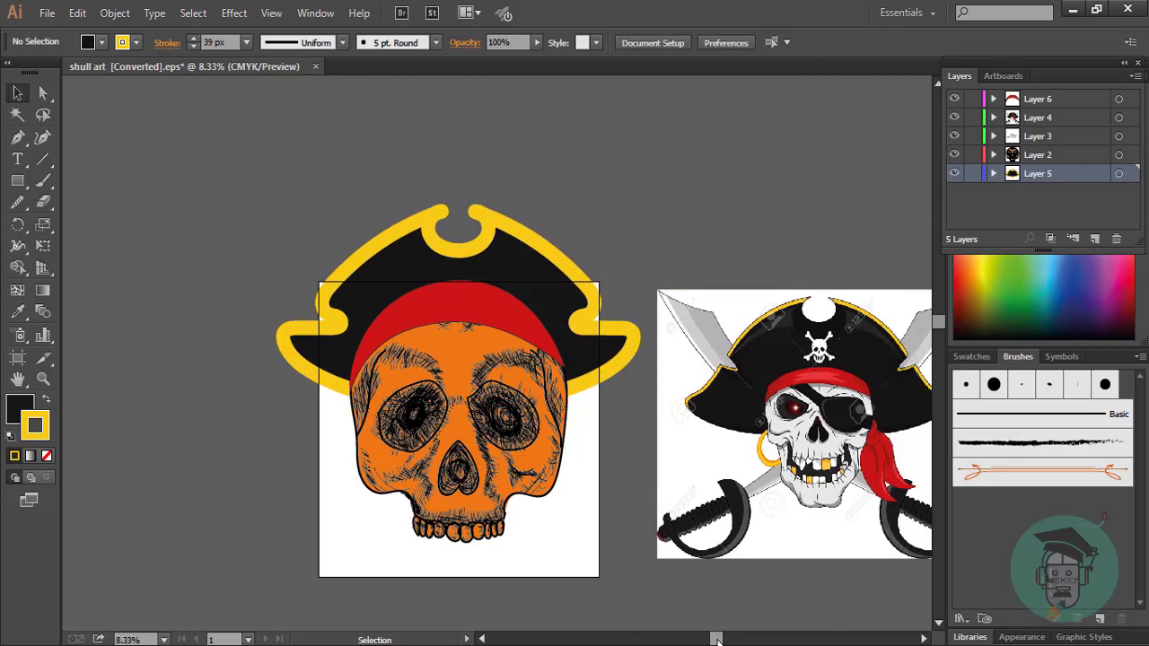
pyautogui.moveTo(715, 639); pyautogui.dragTo(747, 639)
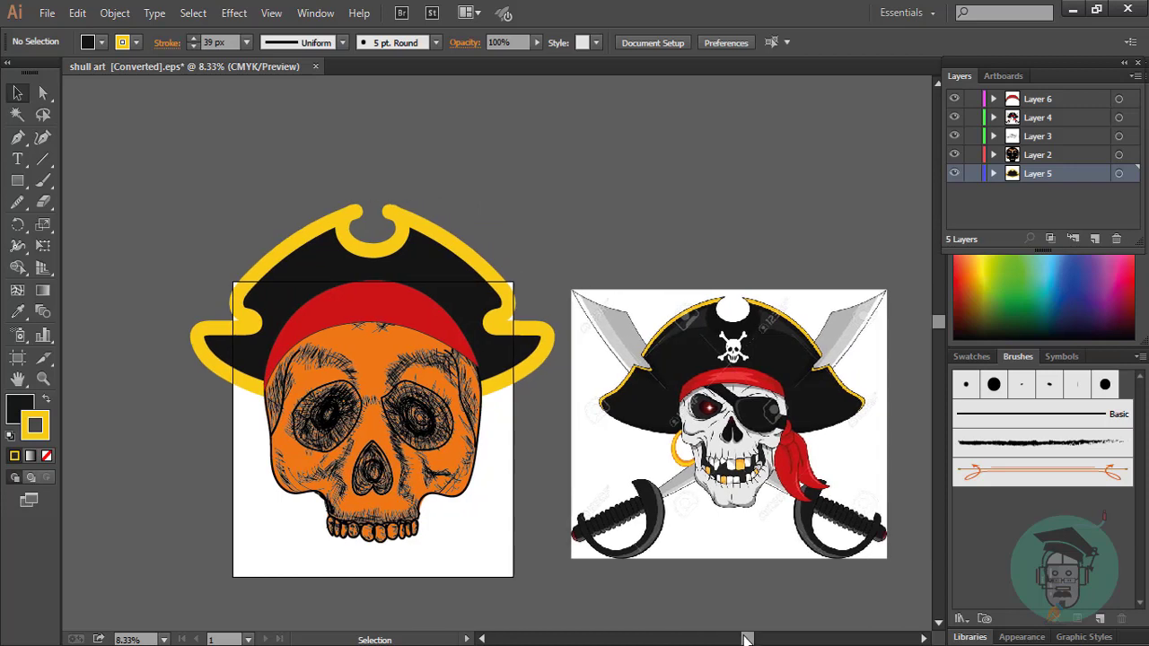
# - On Layer 6, paint the first knot blob and fill it with the bandana's red
pyautogui.click(43, 180)
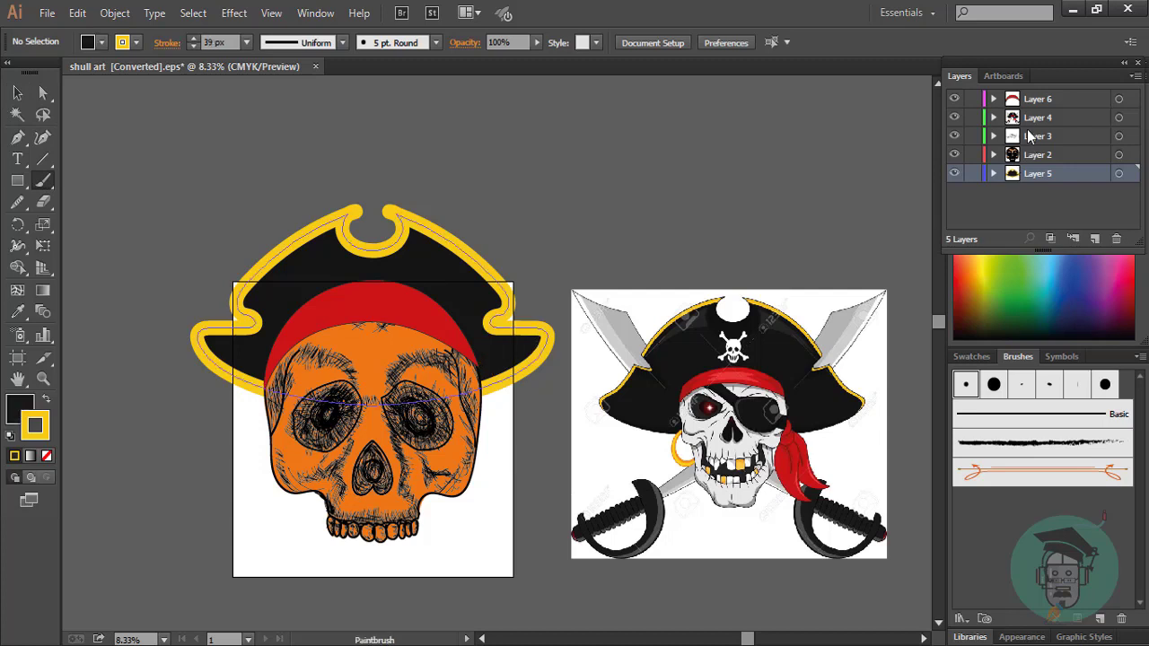
pyautogui.click(954, 117)
pyautogui.click(954, 117)
pyautogui.click(1032, 135)
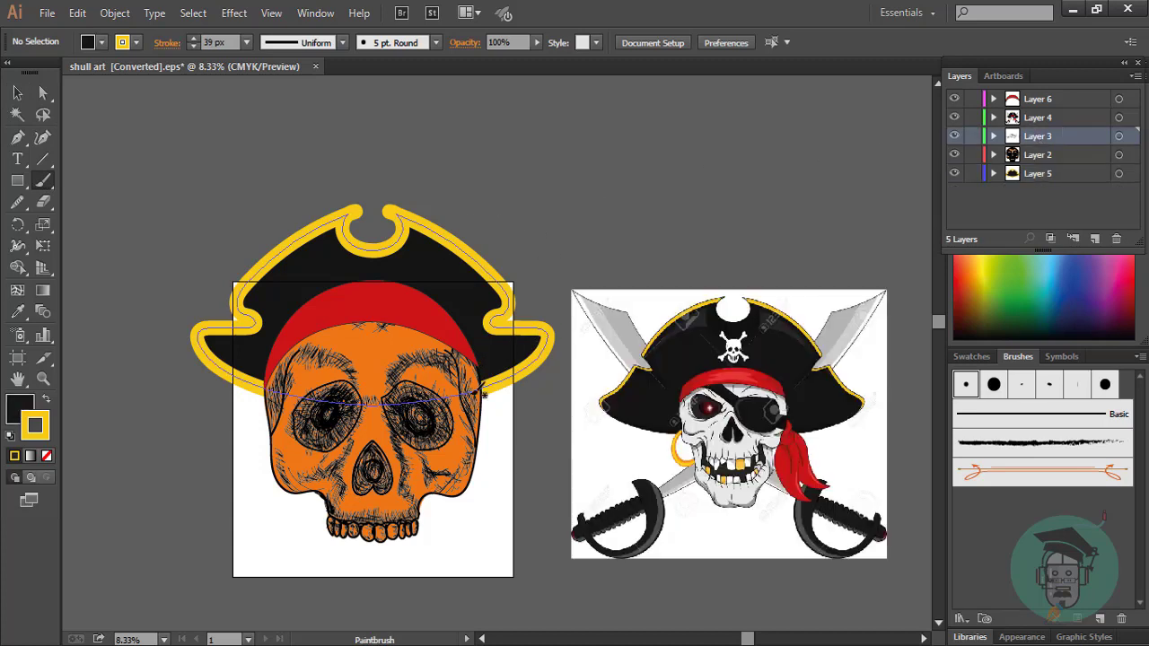
pyautogui.click(1037, 99)
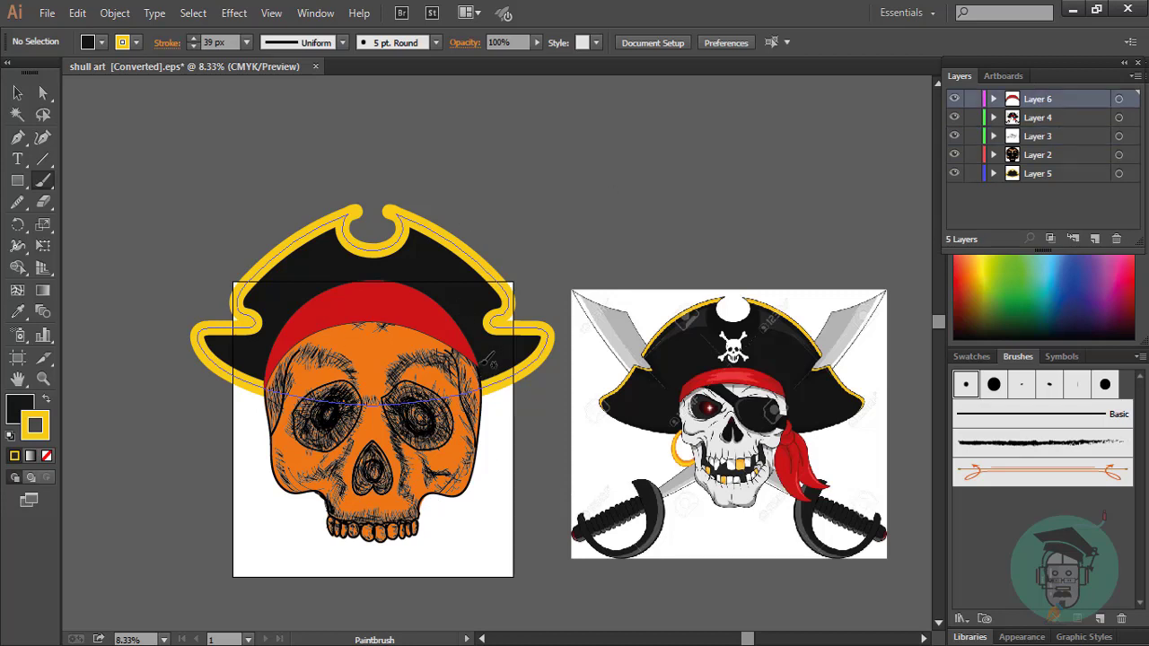
pyautogui.press('/')
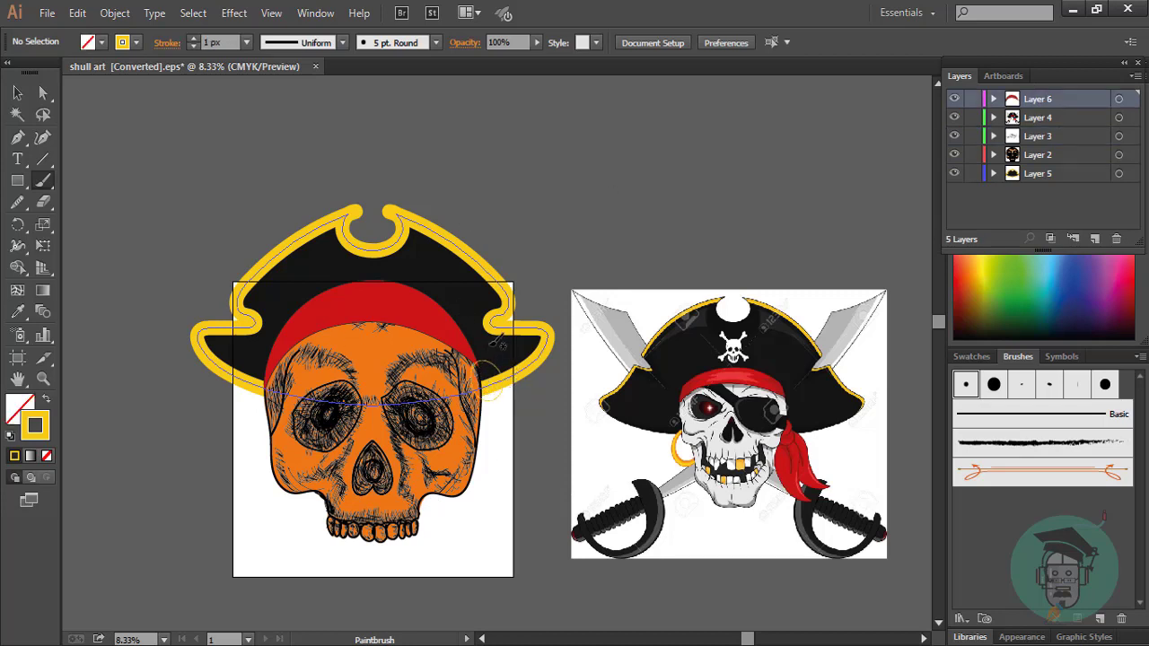
pyautogui.click(19, 95)
pyautogui.click(485, 381)
pyautogui.press('i')
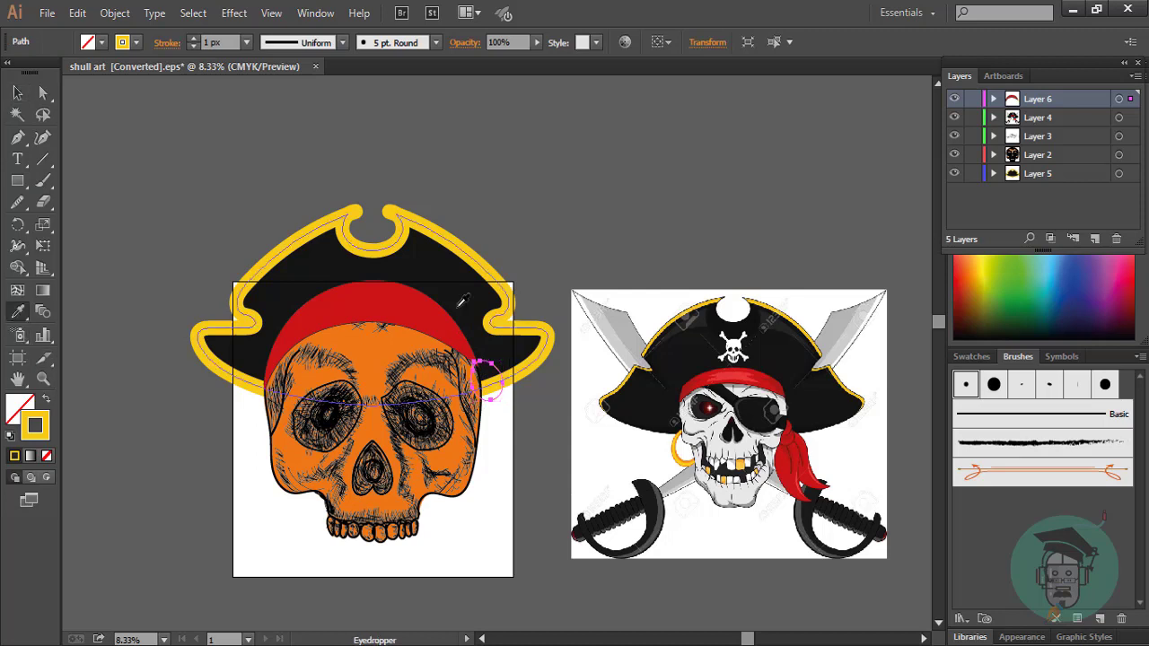
pyautogui.click(440, 311)
pyautogui.click(18, 92)
pyautogui.click(556, 224)
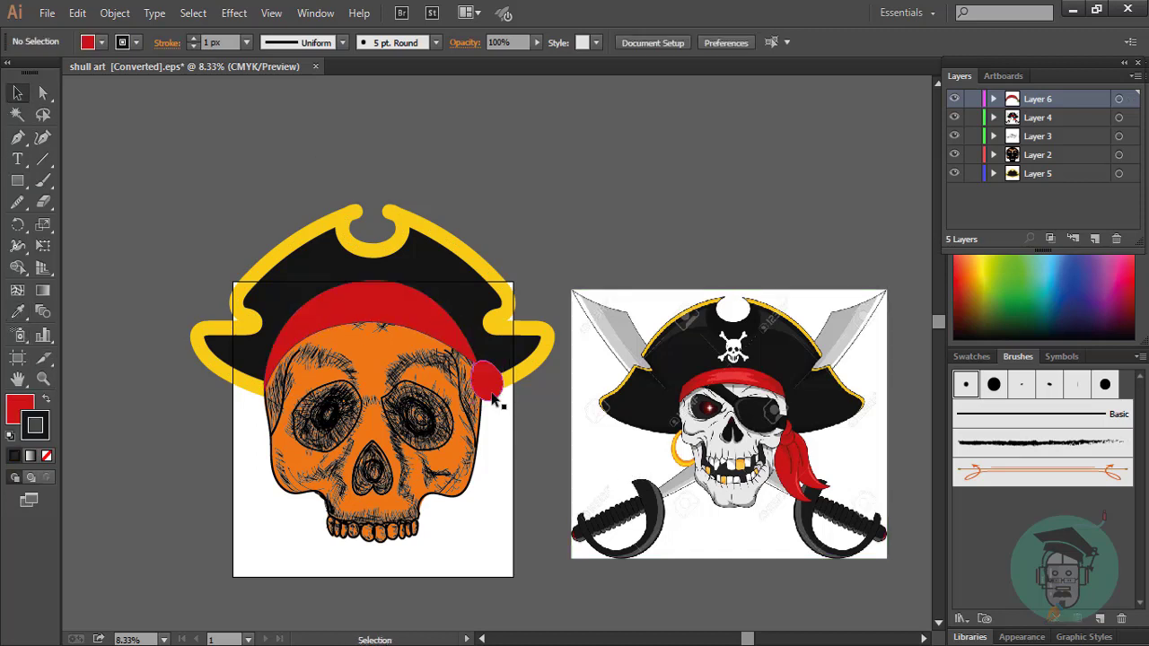
# - Paint a second rounded knot shape and fill it with the bandana's red
pyautogui.click(43, 182)
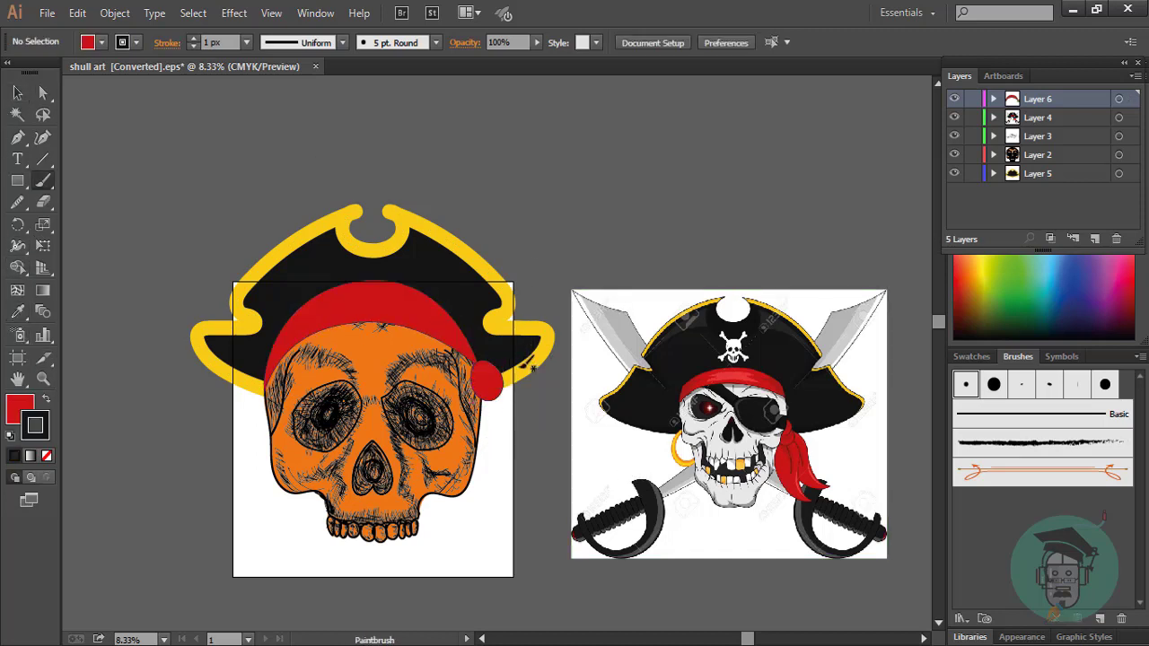
pyautogui.press('v')
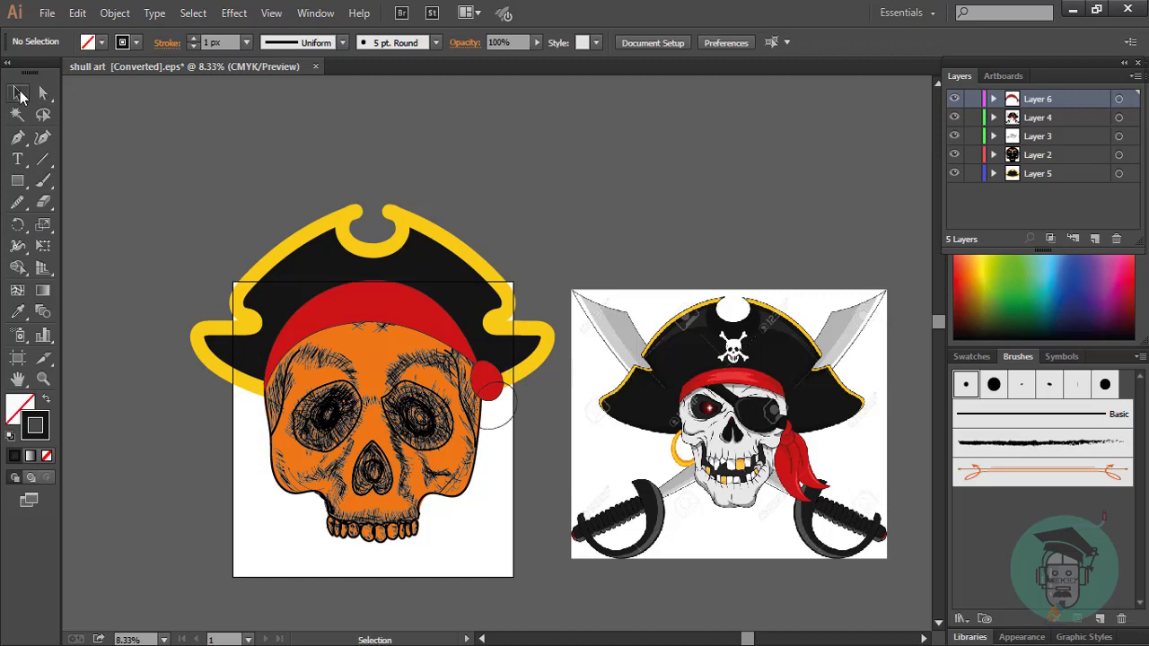
pyautogui.click(494, 422)
pyautogui.press('i')
pyautogui.click(377, 300)
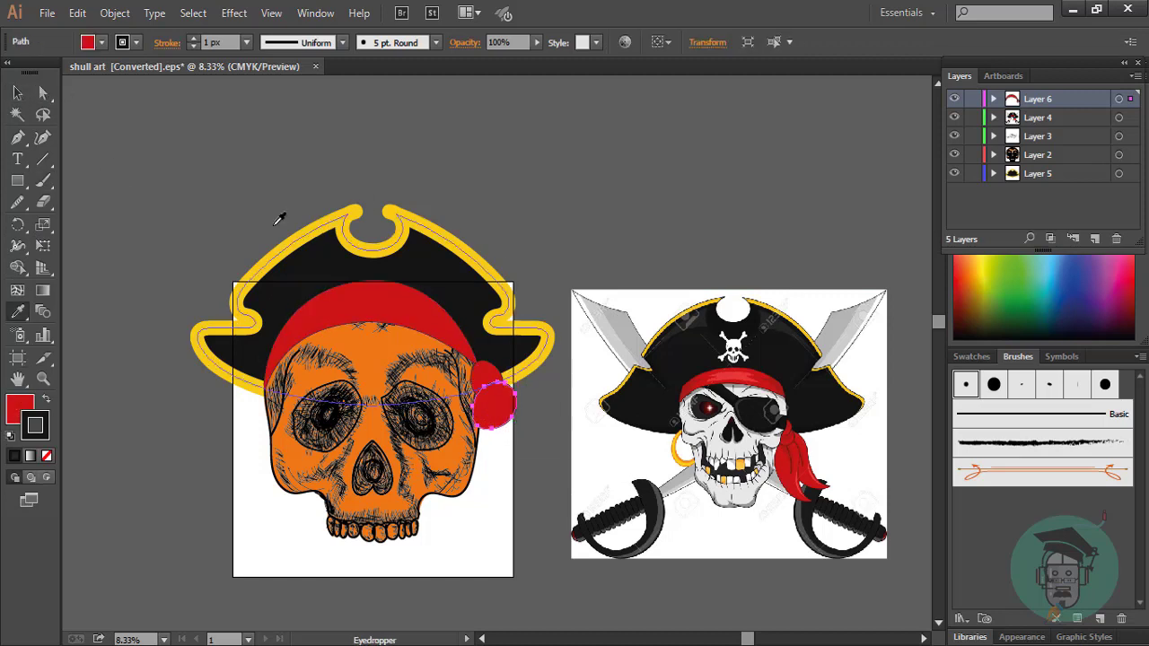
pyautogui.click(536, 413)
pyautogui.click(485, 371)
pyautogui.click(17, 93)
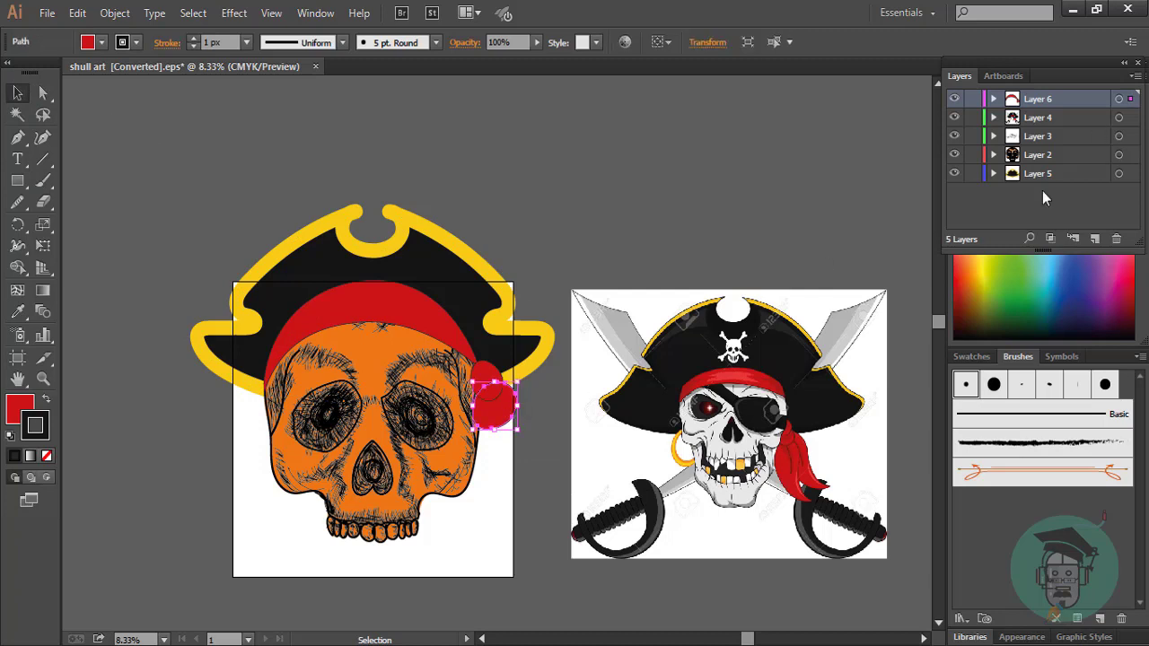
pyautogui.click(514, 456)
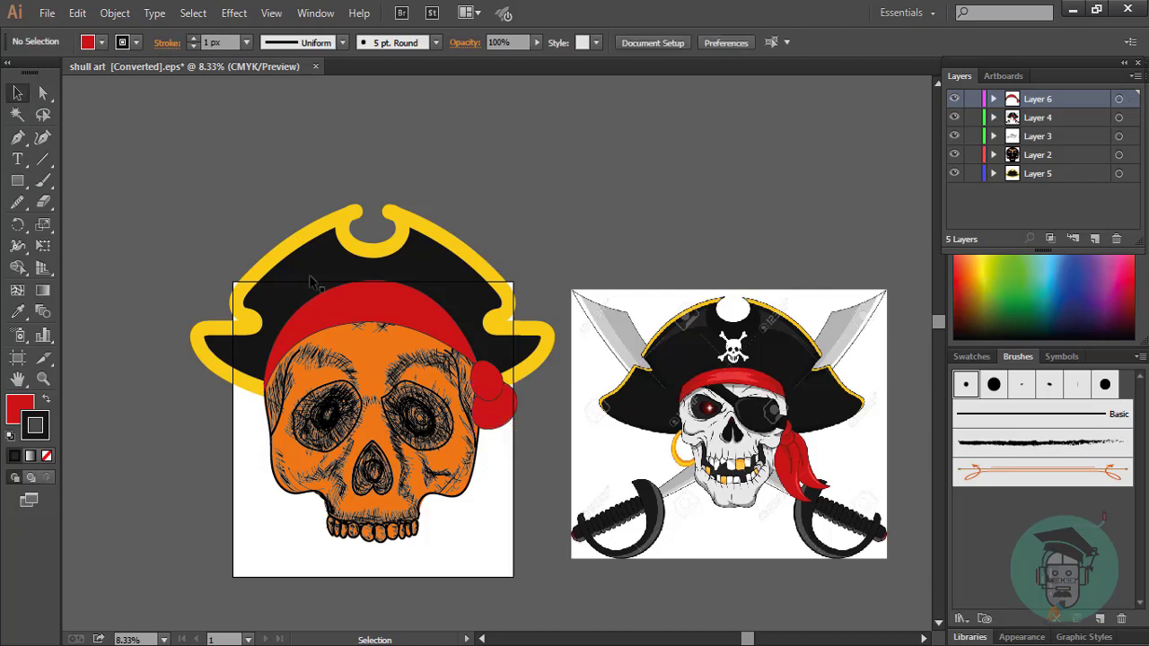
# - Paint the bandana tail curve and fill it with the bandana's red
pyautogui.click(43, 180)
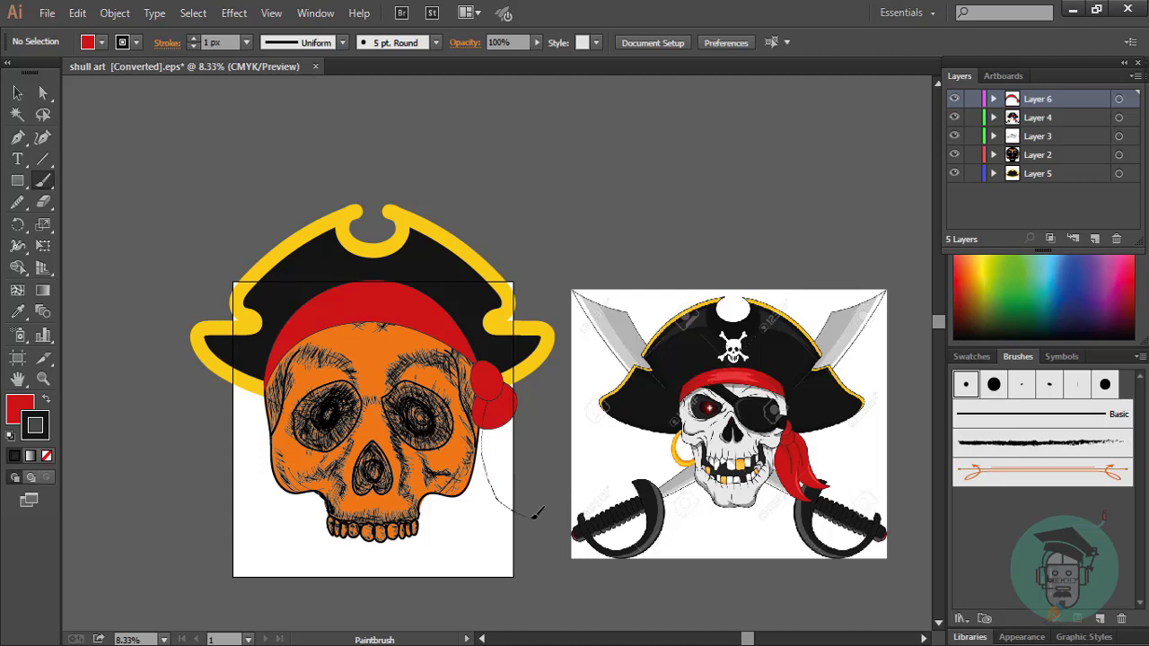
pyautogui.press('/')
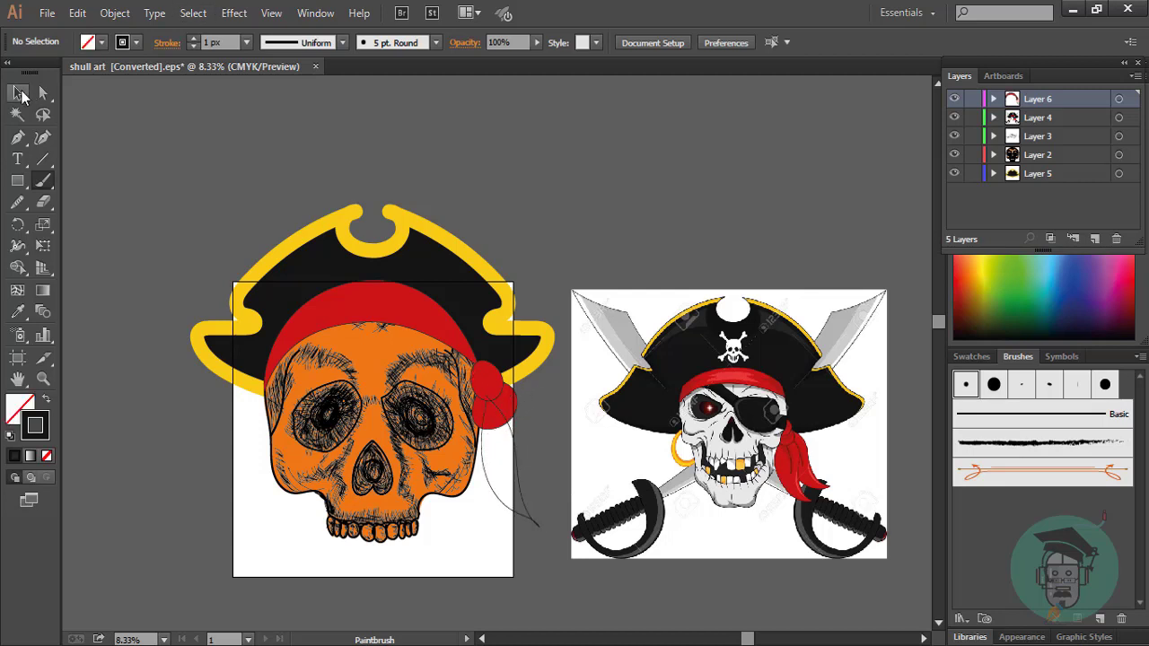
pyautogui.click(20, 95)
pyautogui.click(505, 454)
pyautogui.rightClick(509, 454)
pyautogui.press('Escape')
pyautogui.press('i')
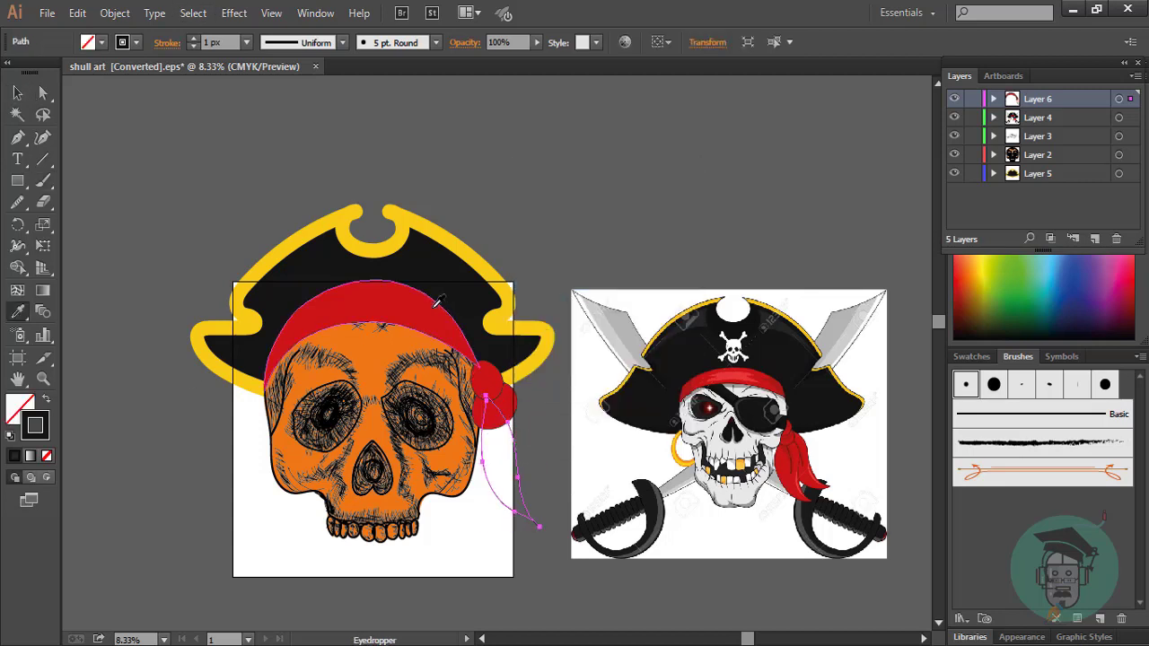
pyautogui.click(439, 302)
pyautogui.press('v')
pyautogui.click(539, 202)
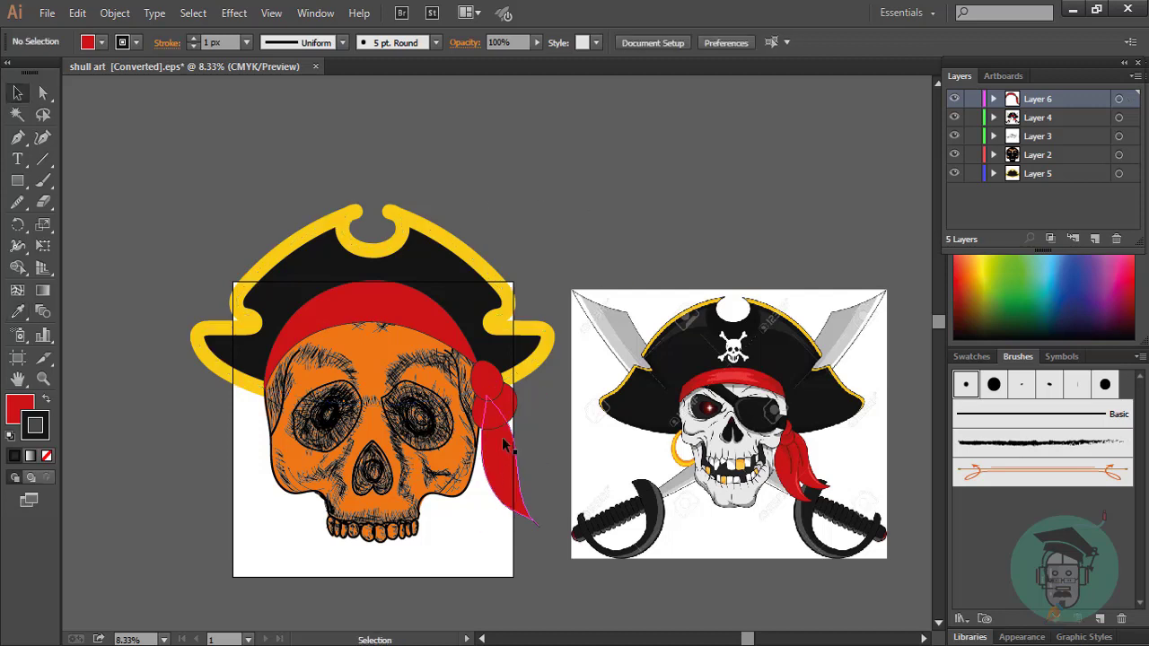
# - Reposition the red tail so it angles down along the skull's right side
pyautogui.moveTo(517, 483)
pyautogui.mouseDown()
pyautogui.moveTo(567, 482)
pyautogui.moveTo(549, 448)
pyautogui.mouseUp()
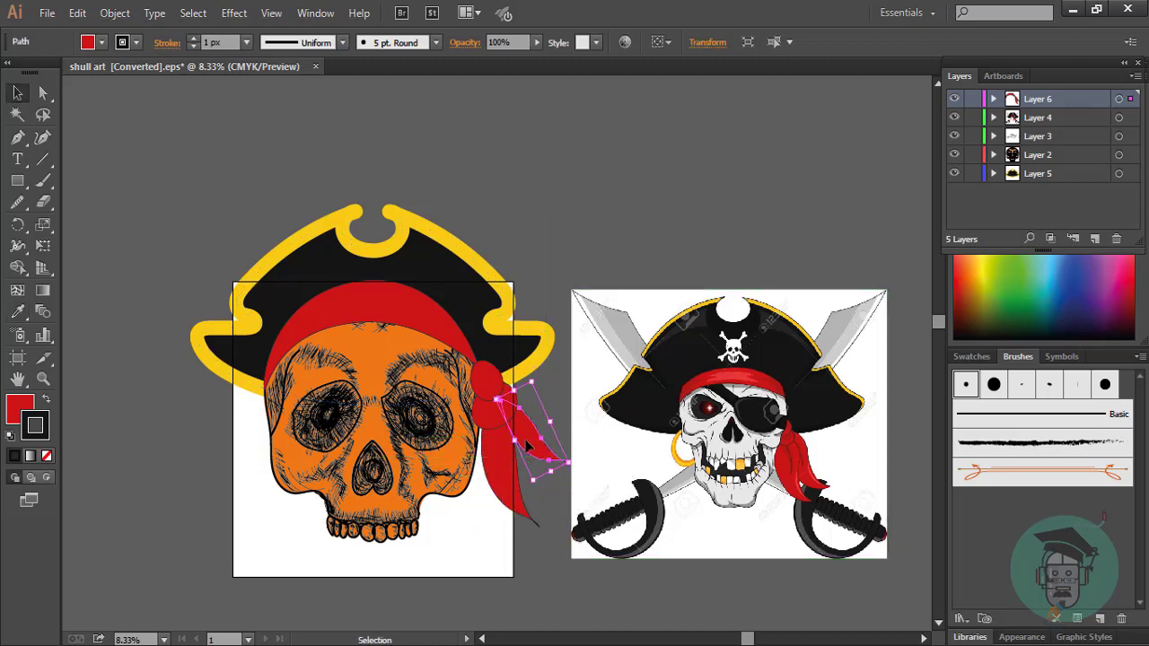
pyautogui.click(516, 575)
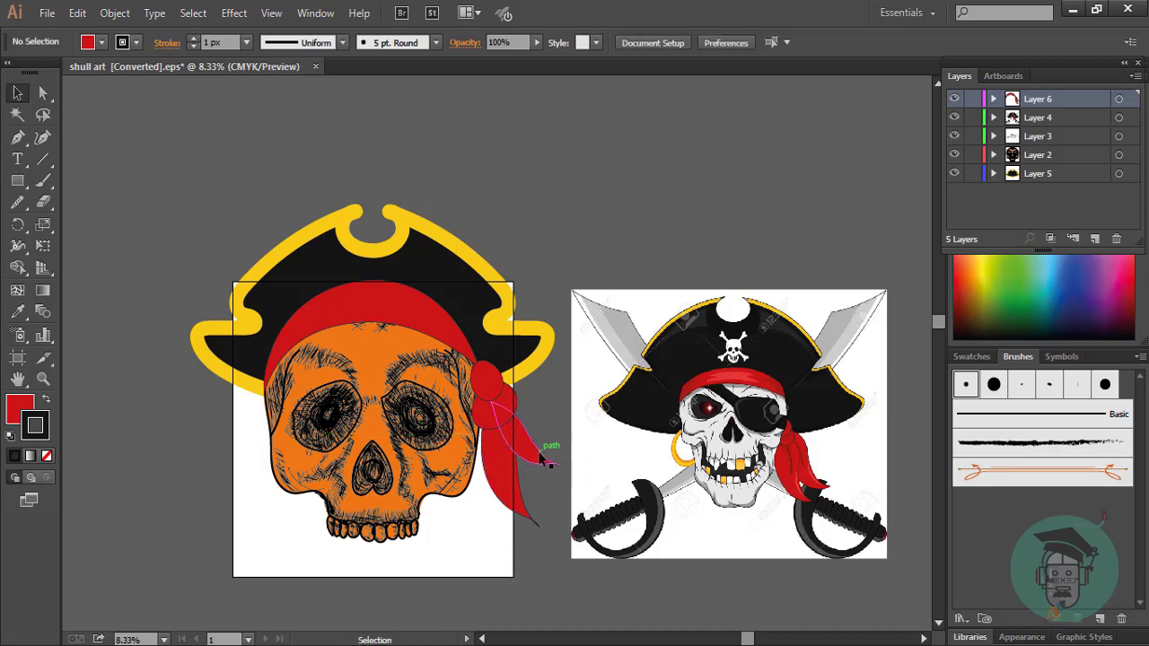
pyautogui.click(529, 422)
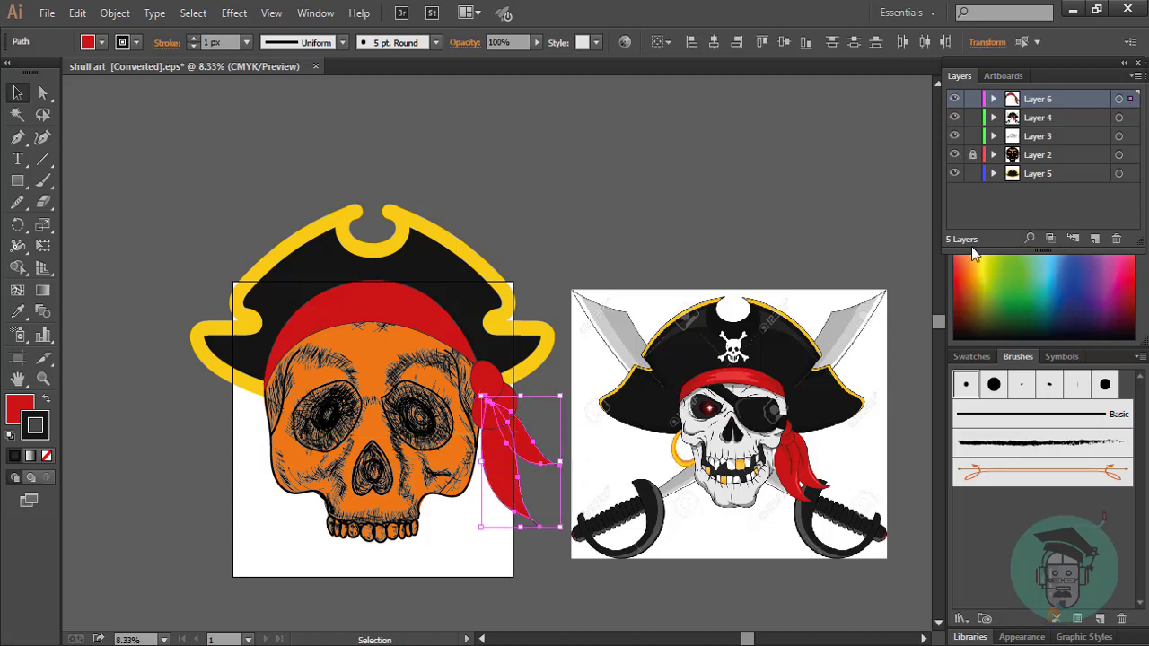
pyautogui.click(538, 503)
pyautogui.hotkey('ctrl', 'a')
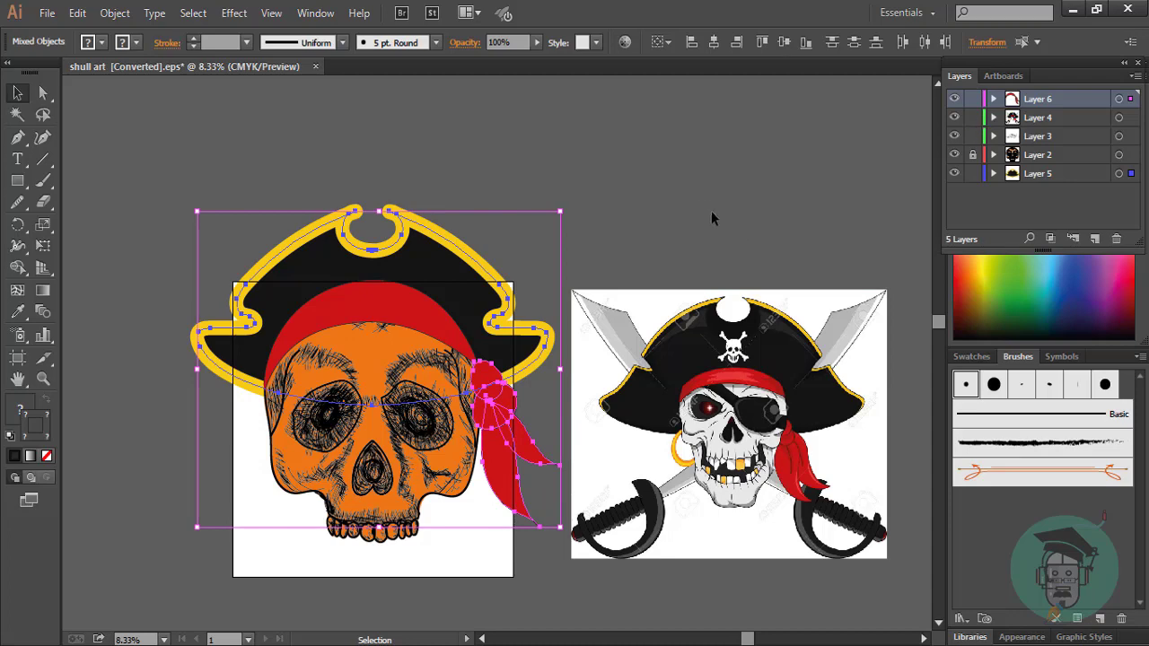
pyautogui.click(501, 462)
# - Erase thin strips along the bandana knot's left edge
pyautogui.hotkey('ctrl', '+')
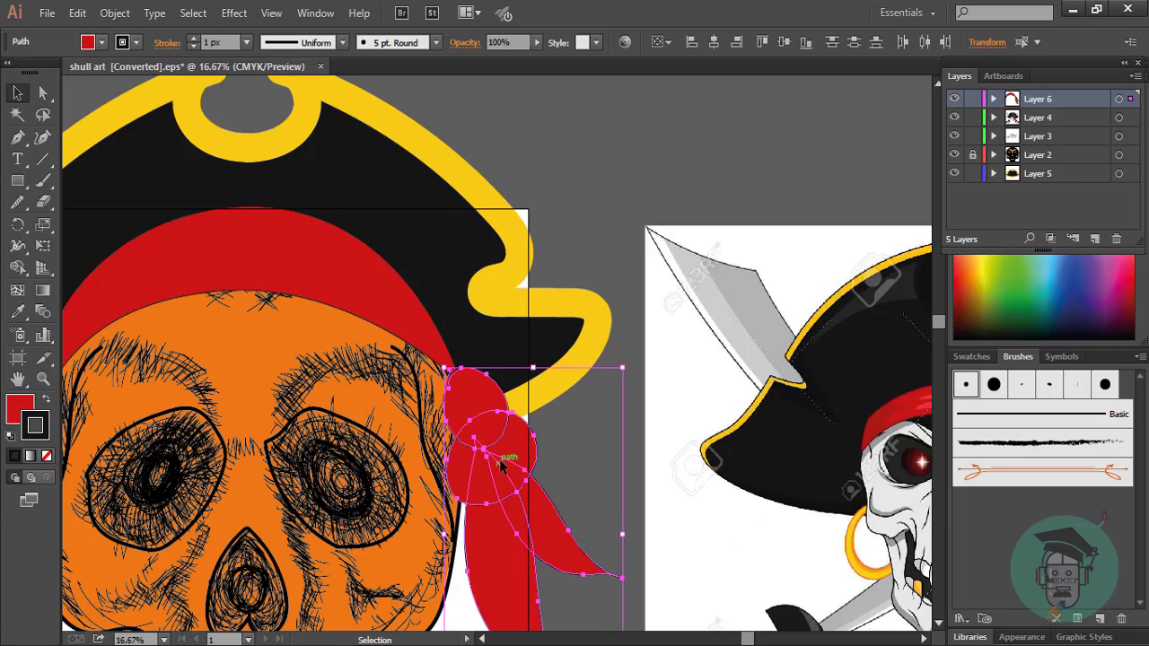
pyautogui.scroll(-1, 501, 461)
pyautogui.hotkey('shift', 'e')
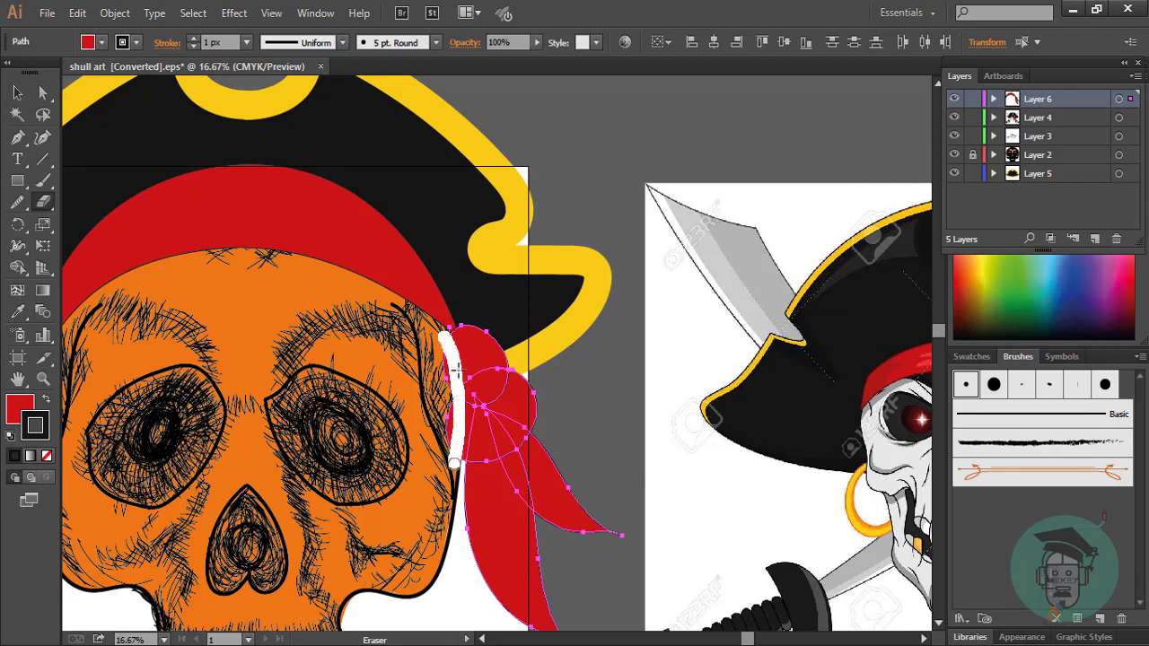
pyautogui.moveTo(453, 359); pyautogui.dragTo(454, 462)
pyautogui.moveTo(447, 348); pyautogui.dragTo(446, 456)
pyautogui.moveTo(448, 362); pyautogui.dragTo(452, 477)
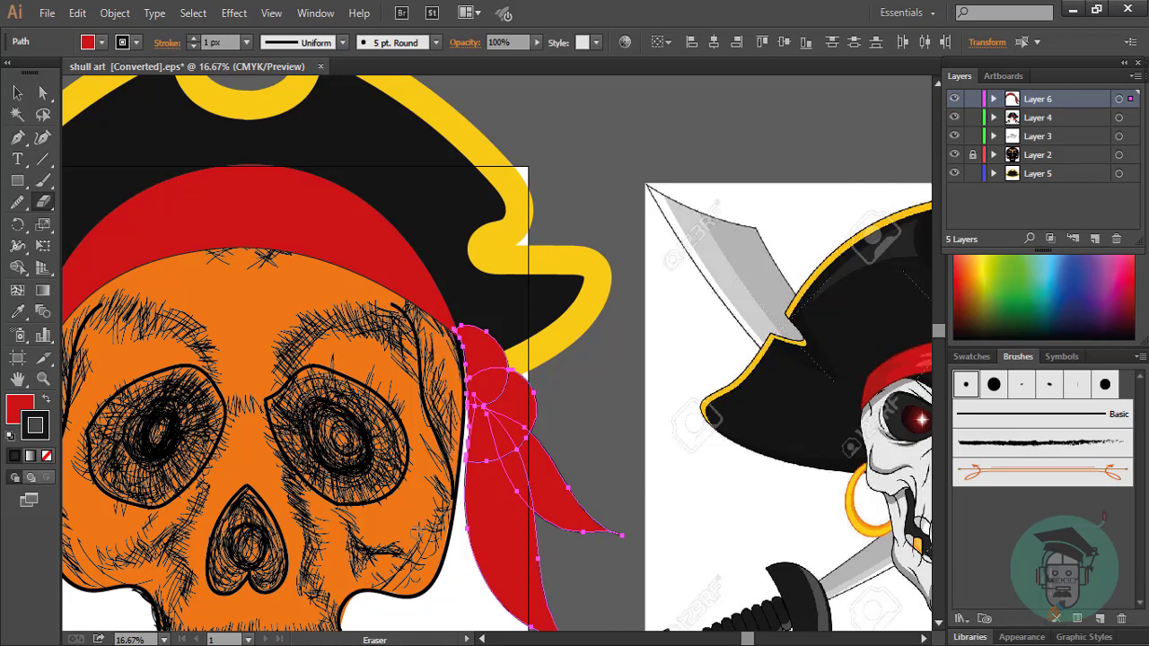
# - Move the bandana knot up and left against the skull, then zoom out
pyautogui.press('v')
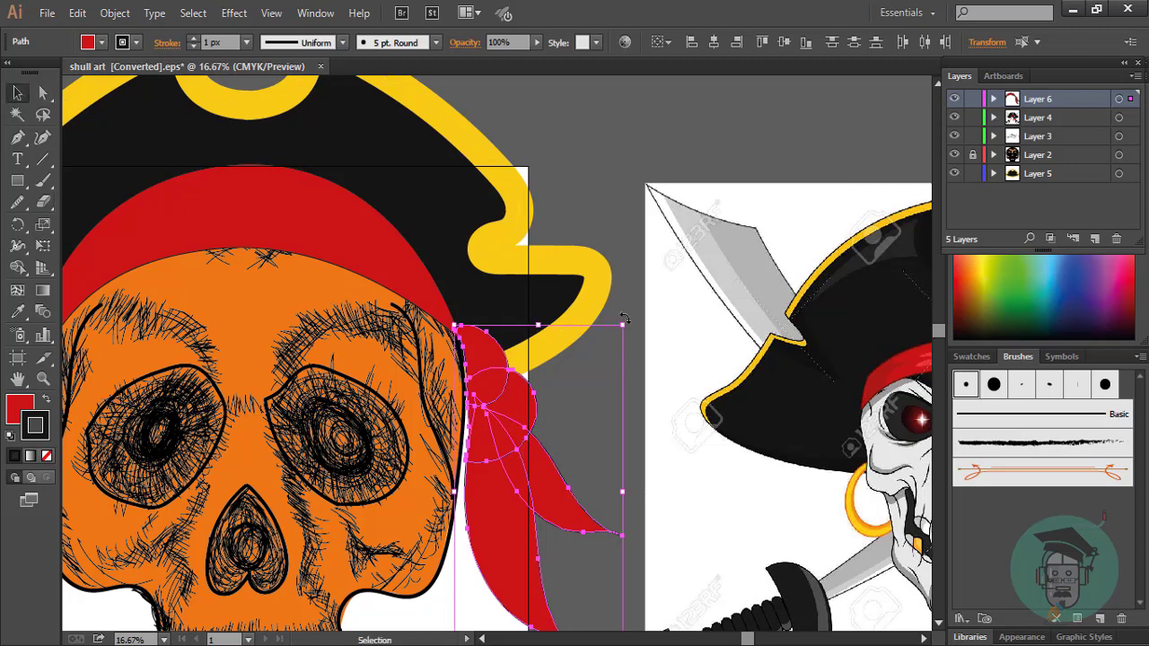
pyautogui.moveTo(504, 396); pyautogui.dragTo(494, 389)
pyautogui.click(623, 309)
pyautogui.click(421, 298)
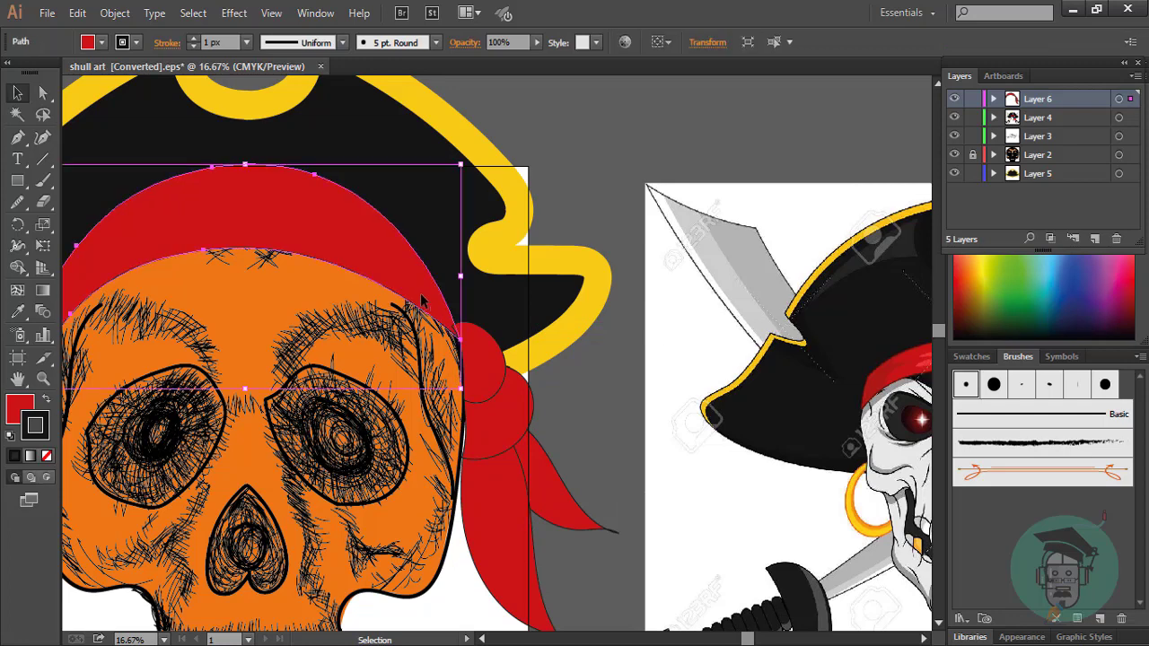
pyautogui.click(616, 129)
pyautogui.scroll(-2, 514, 165)
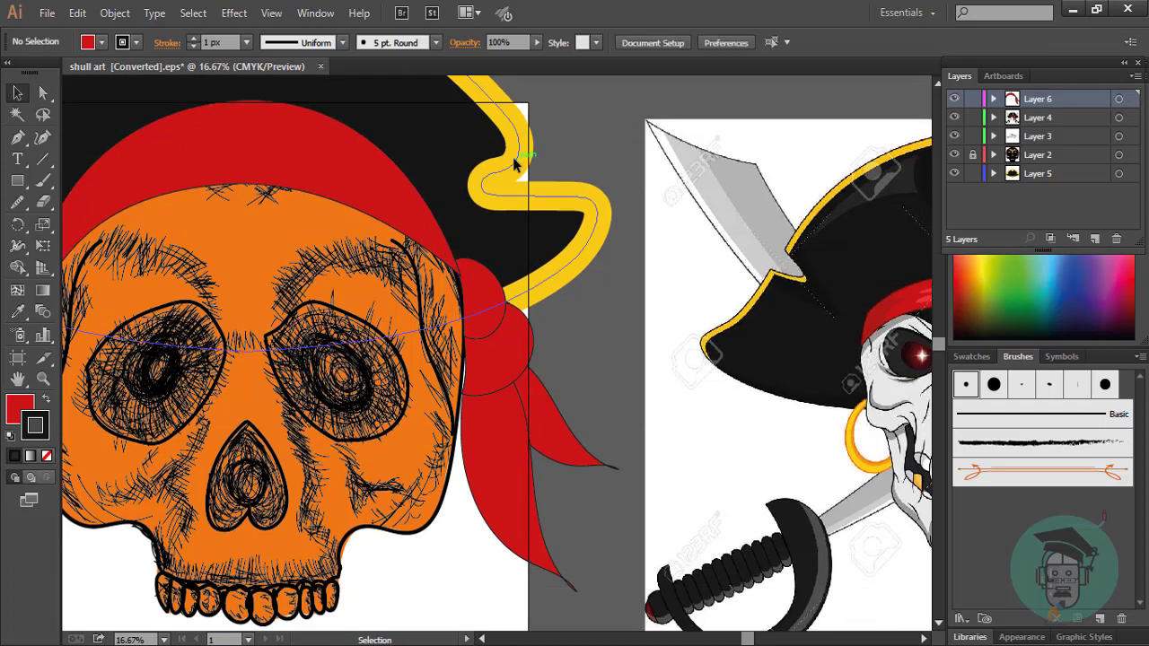
pyautogui.scroll(-3, 514, 164)
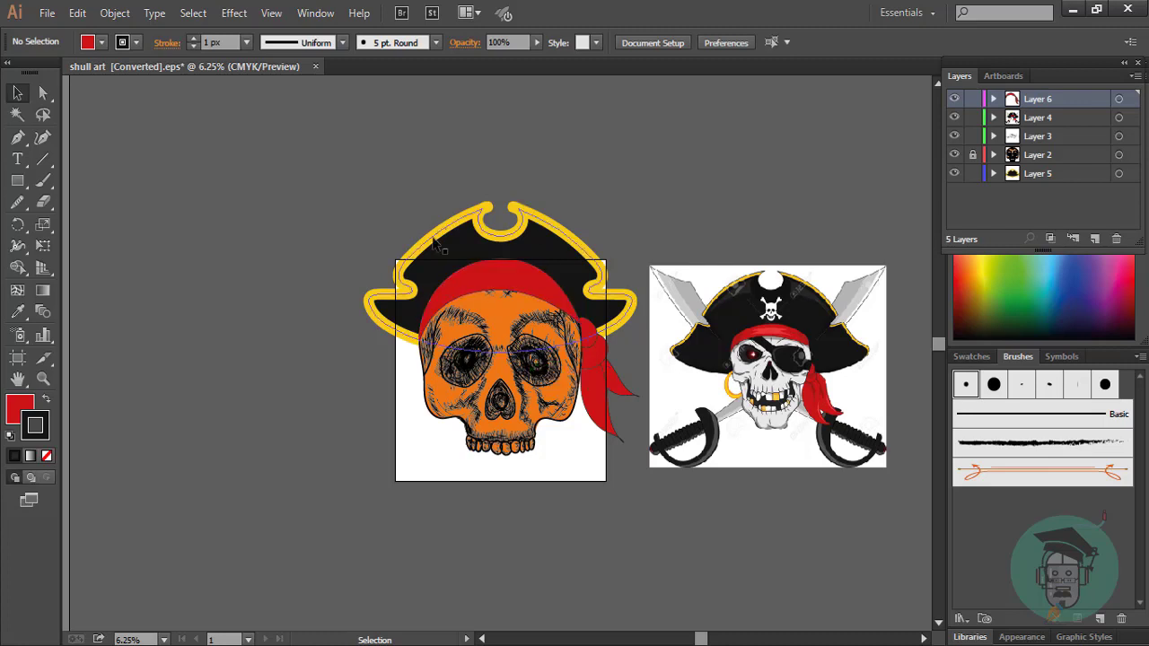
# - Draw an unfilled oval loop beside the skull's left jaw and enlarge it
pyautogui.press('b')
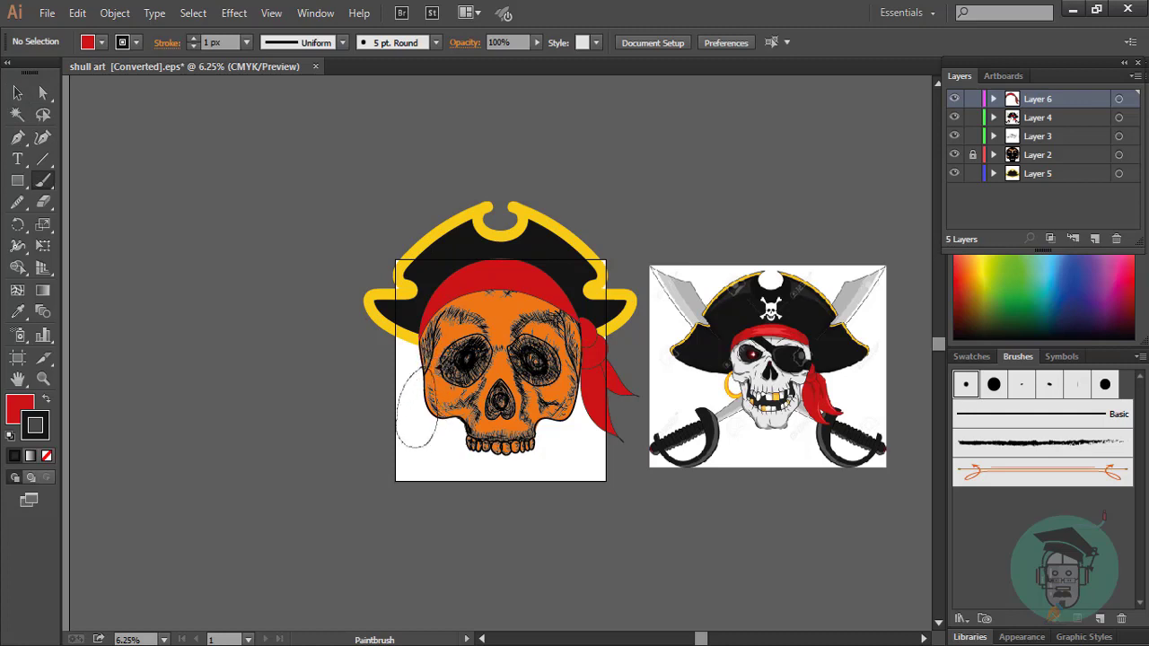
pyautogui.press('/')
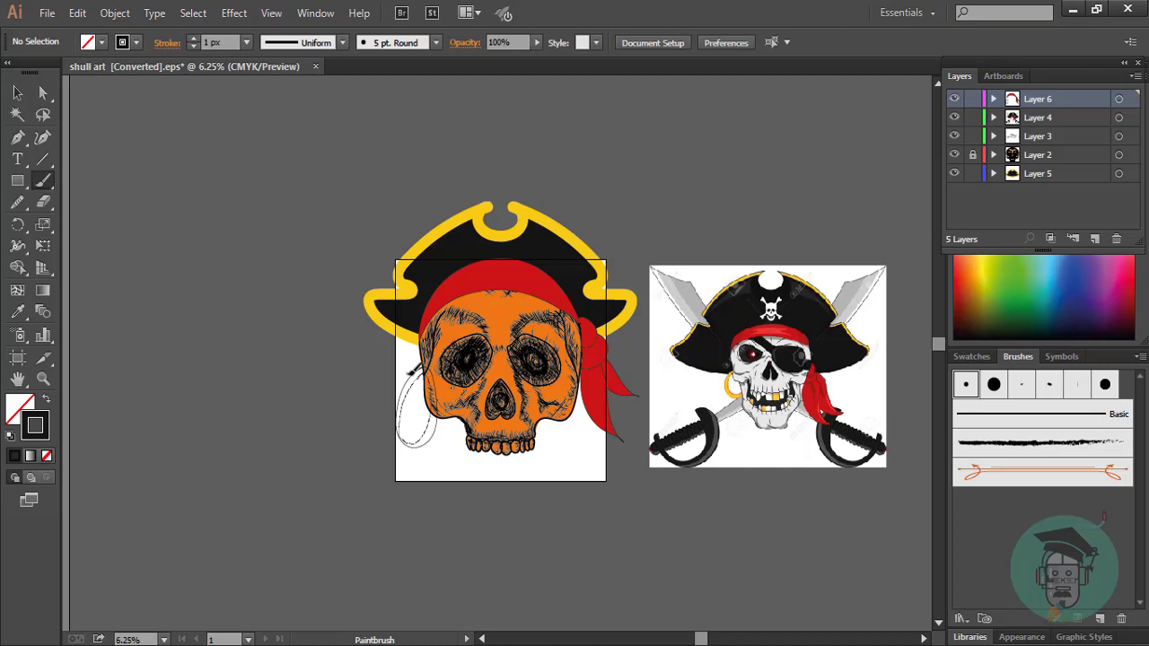
pyautogui.hotkey('ctrl', '+')
pyautogui.scroll(-1, 417, 370)
pyautogui.press('v')
pyautogui.click(316, 440)
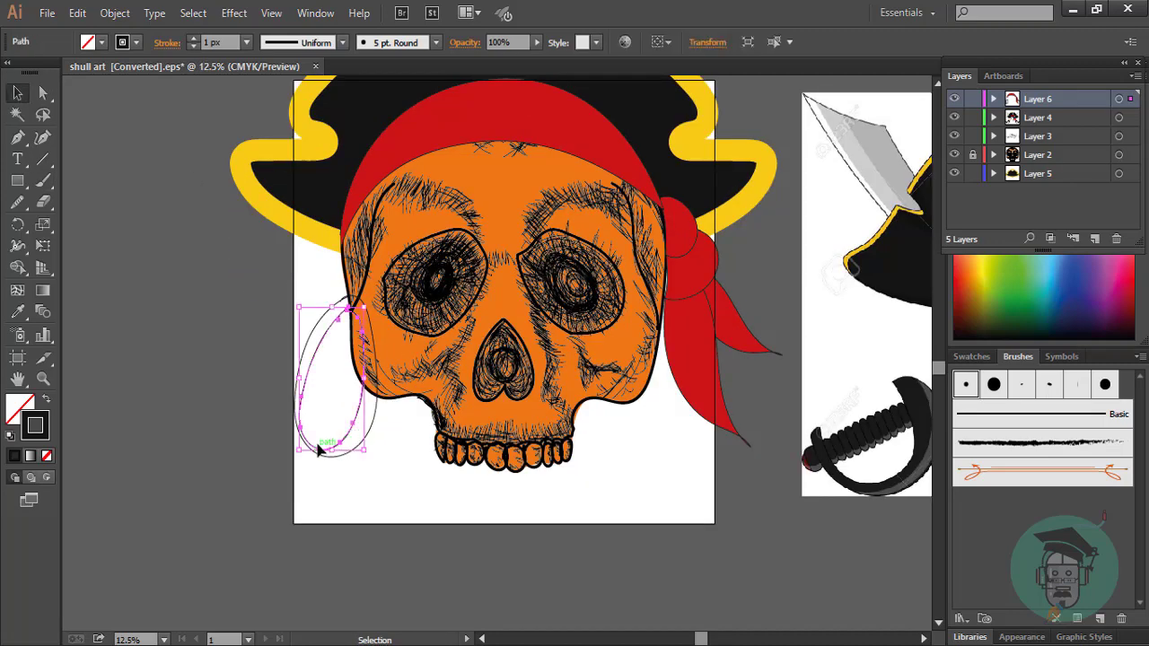
pyautogui.moveTo(317, 448); pyautogui.dragTo(294, 458)
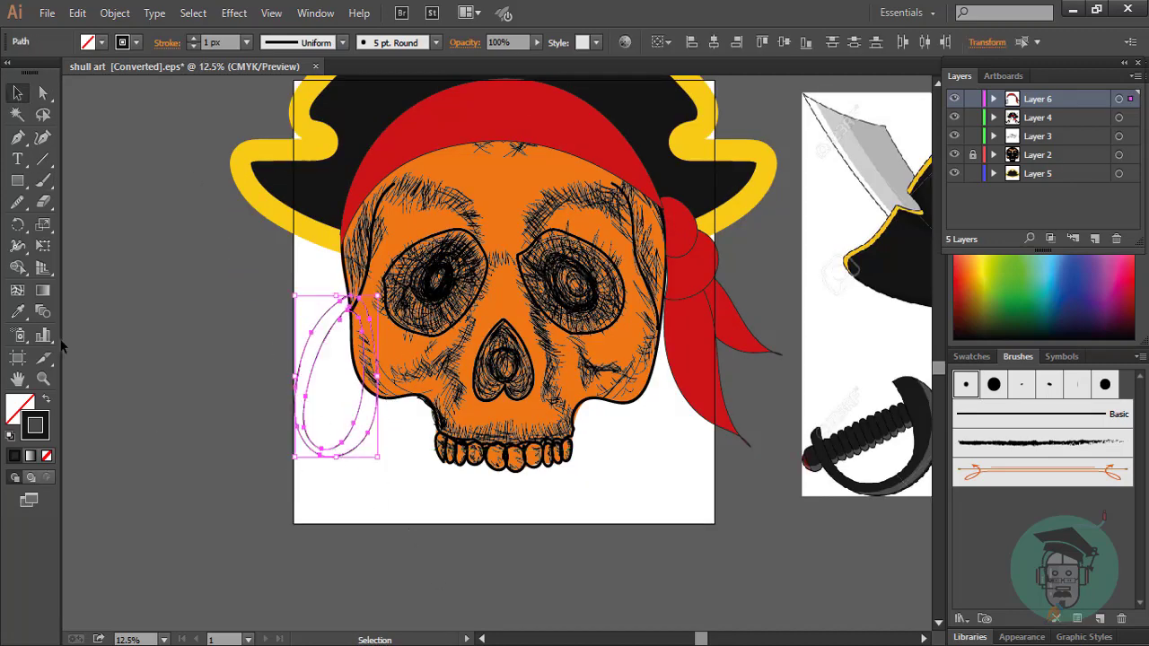
# - Copy the hat's yellow fill and black outline onto the earring and adjust its stroke weight
pyautogui.click(18, 312)
pyautogui.click(320, 132)
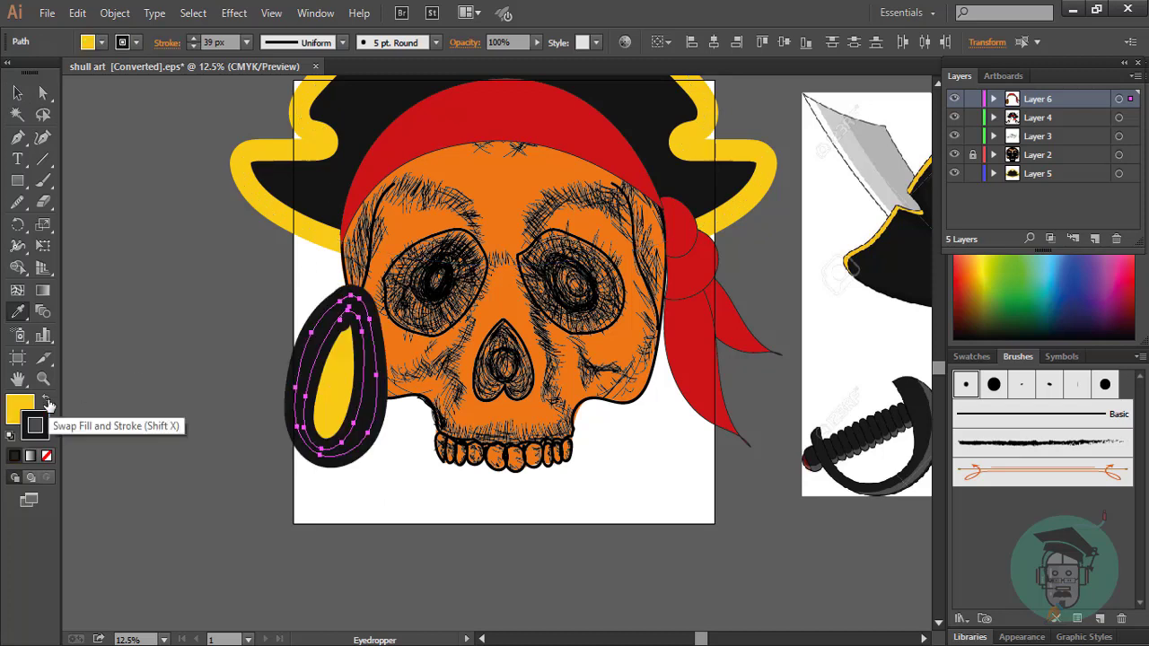
pyautogui.click(246, 42)
pyautogui.click(257, 60)
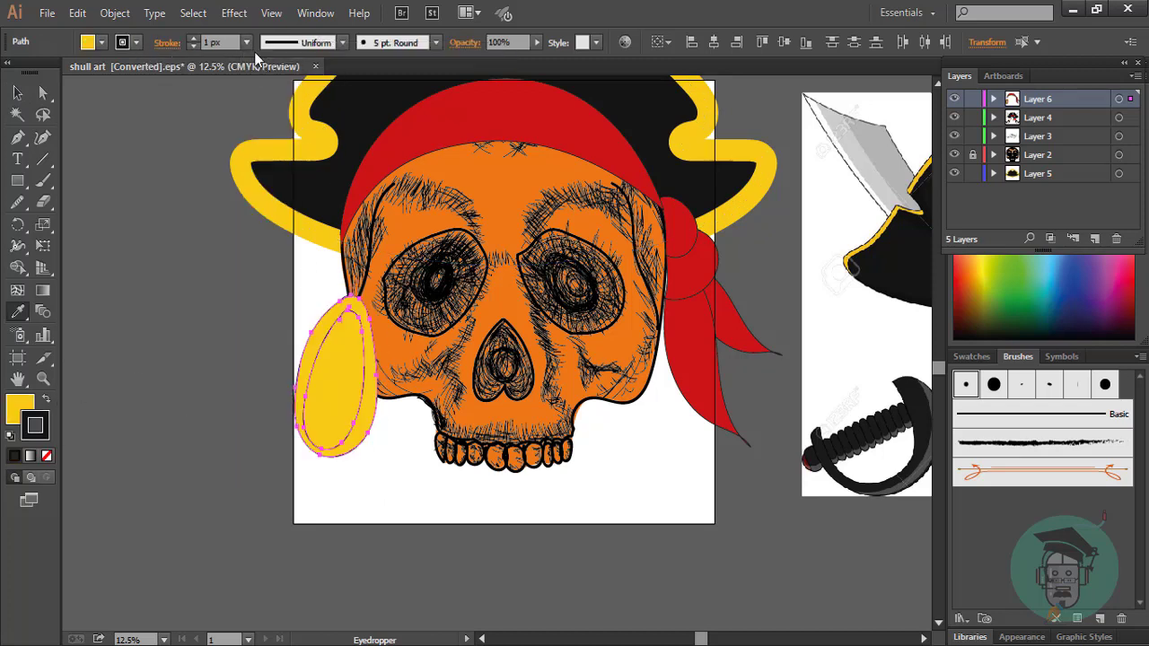
pyautogui.scroll(8, 220, 42)
# - Delete the earring's inner fill with Shape Builder to make a hollow ring
pyautogui.press('v')
pyautogui.click(350, 462)
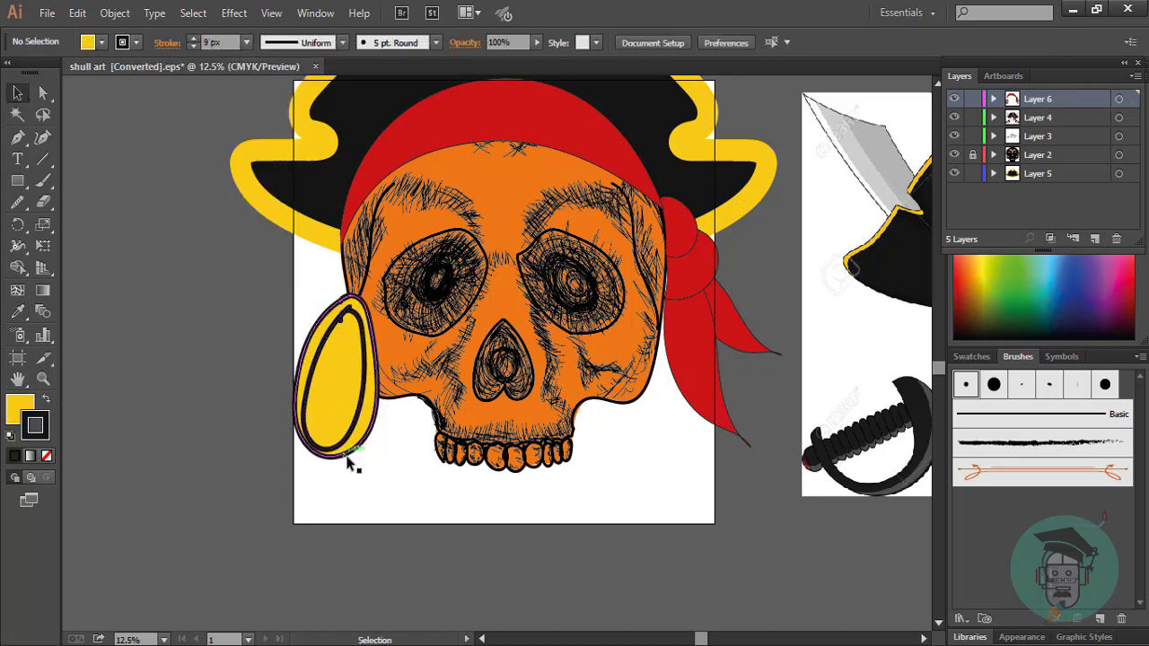
pyautogui.click(359, 438)
pyautogui.click(19, 268)
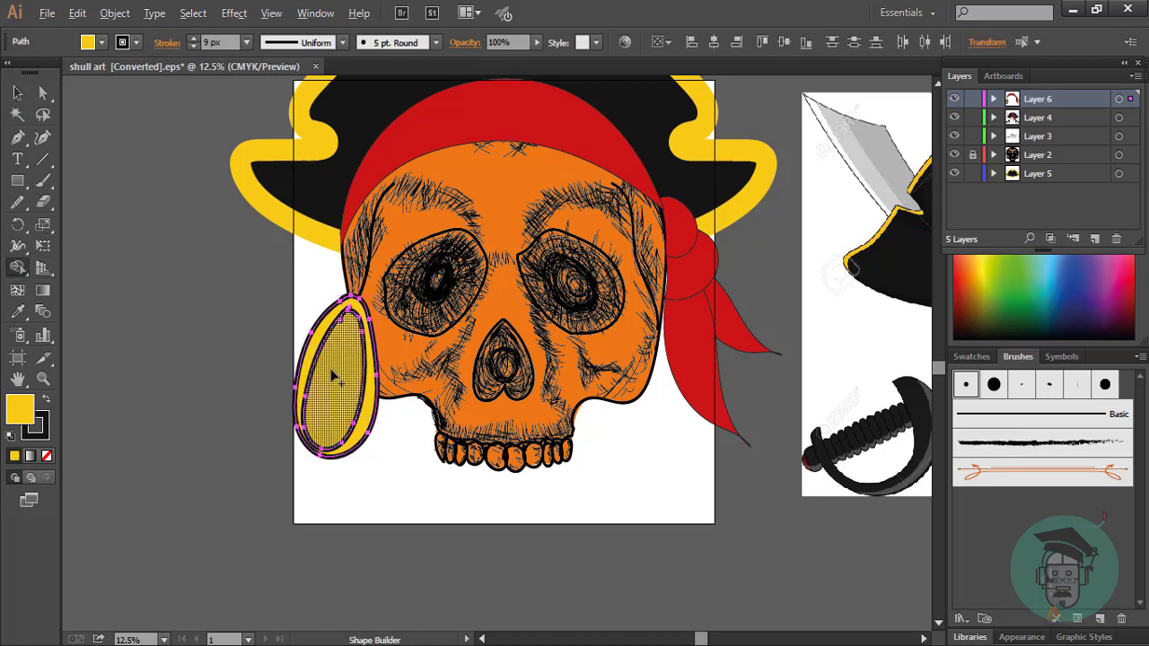
pyautogui.keyDown('alt'); pyautogui.click(353, 395); pyautogui.keyUp('alt')
pyautogui.press('v')
pyautogui.click(352, 437)
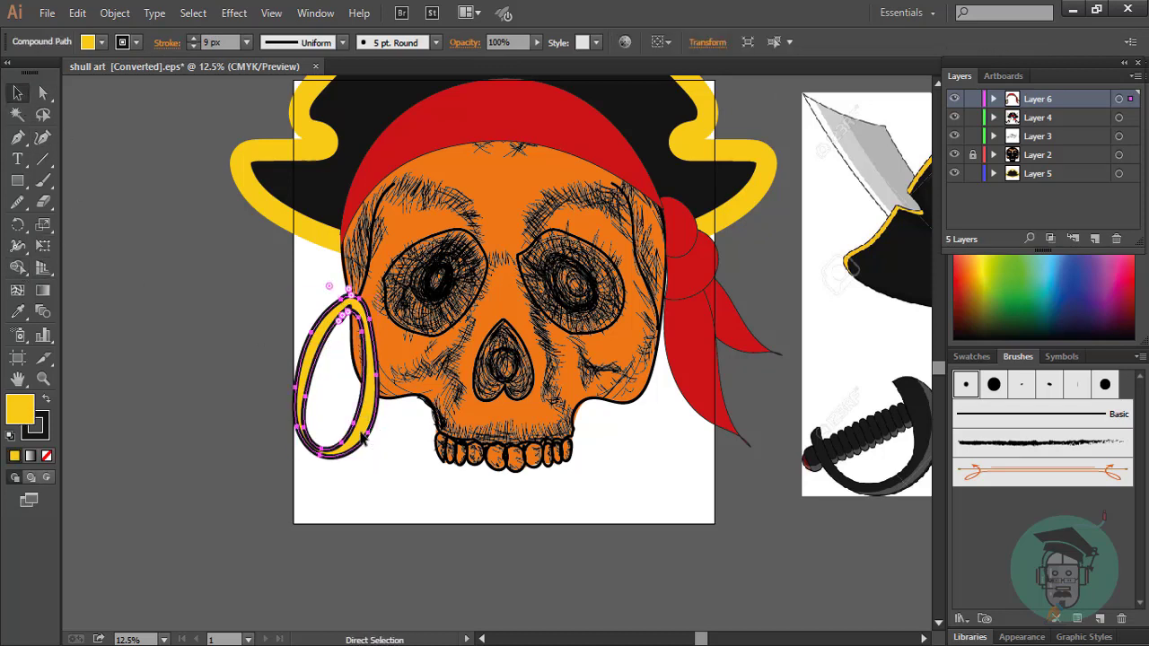
# - Erase the top of the earring where it meets the skull
pyautogui.click(42, 203)
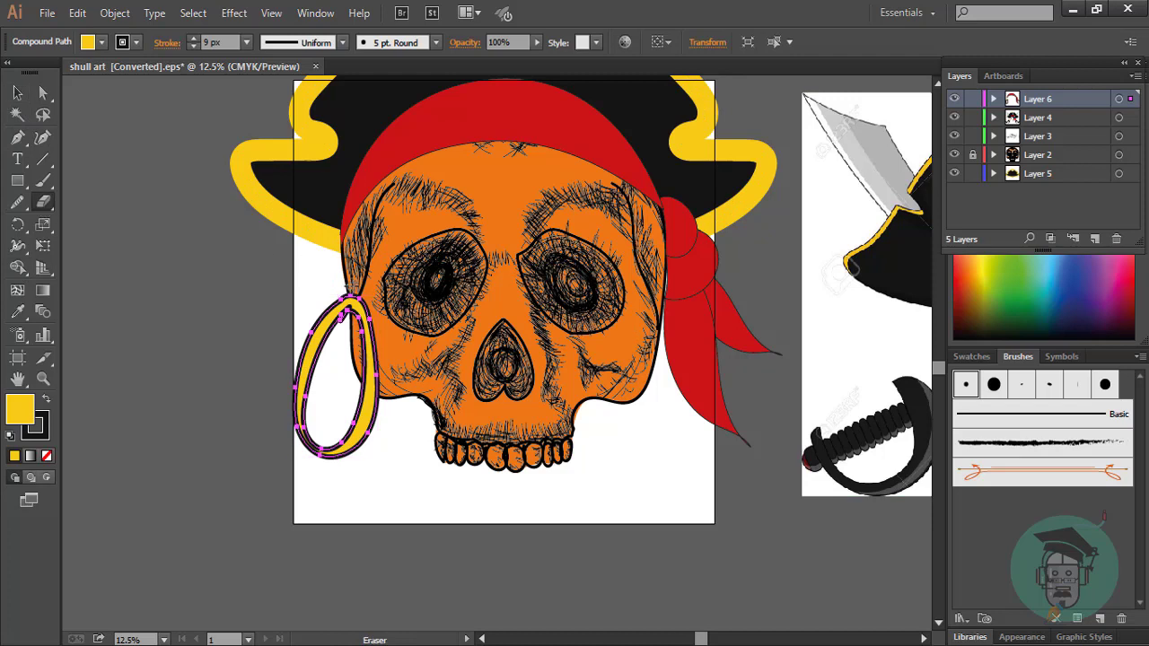
pyautogui.moveTo(371, 378); pyautogui.dragTo(374, 380)
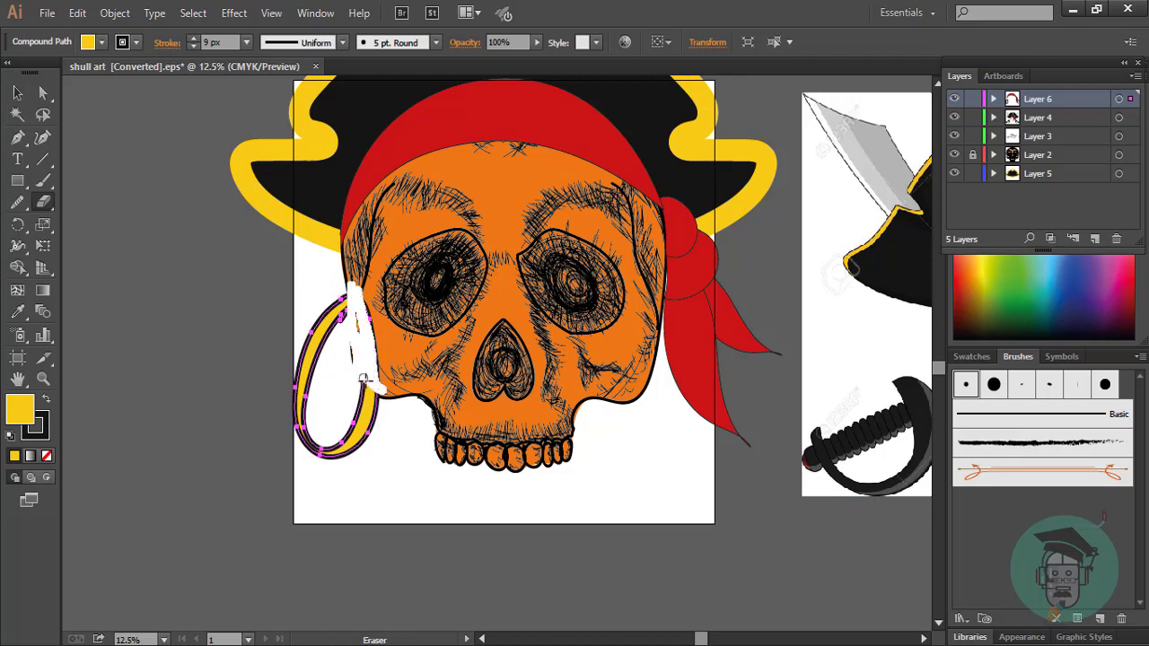
pyautogui.moveTo(355, 325); pyautogui.dragTo(354, 326)
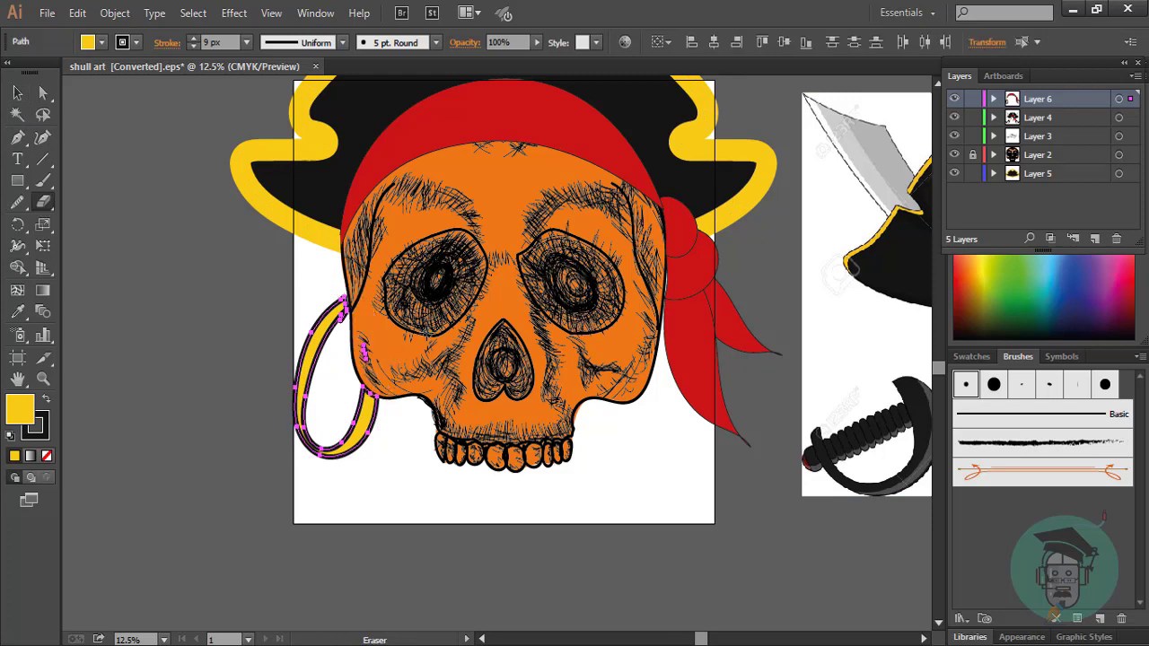
pyautogui.click(17, 93)
pyautogui.click(357, 323)
# - Expand the earring's appearance and resize the hoop to fit the jaw
pyautogui.click(115, 13)
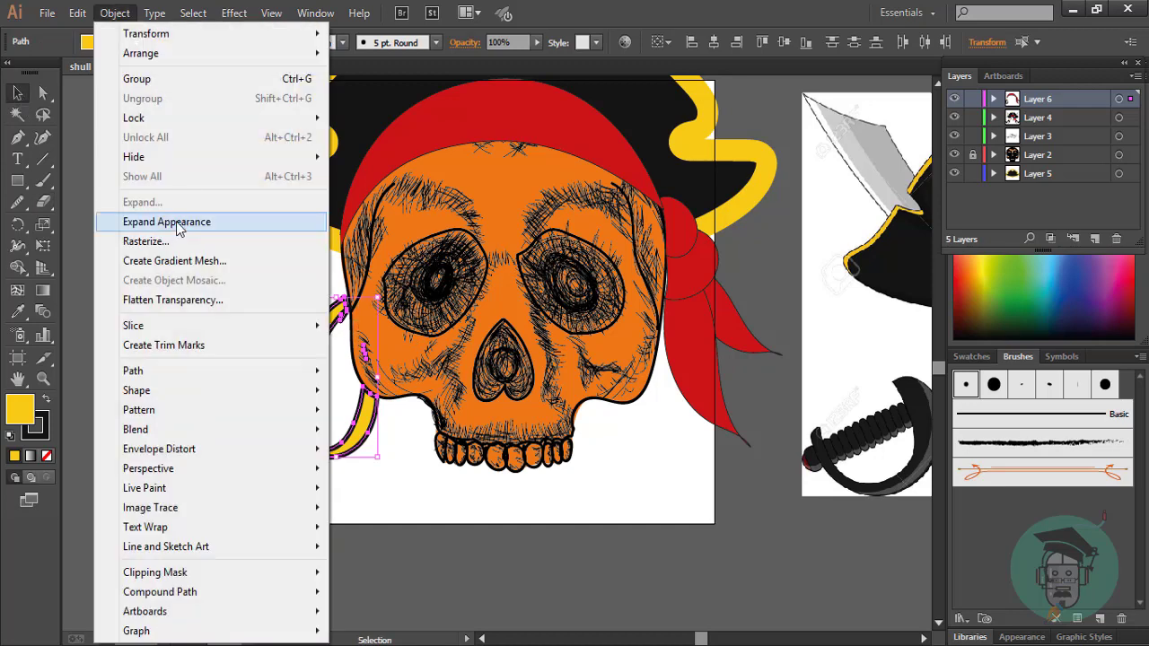
pyautogui.press('Escape')
pyautogui.moveTo(331, 295)
pyautogui.mouseDown()
pyautogui.moveTo(292, 298)
pyautogui.moveTo(306, 317)
pyautogui.mouseUp()
pyautogui.moveTo(384, 464); pyautogui.dragTo(380, 449)
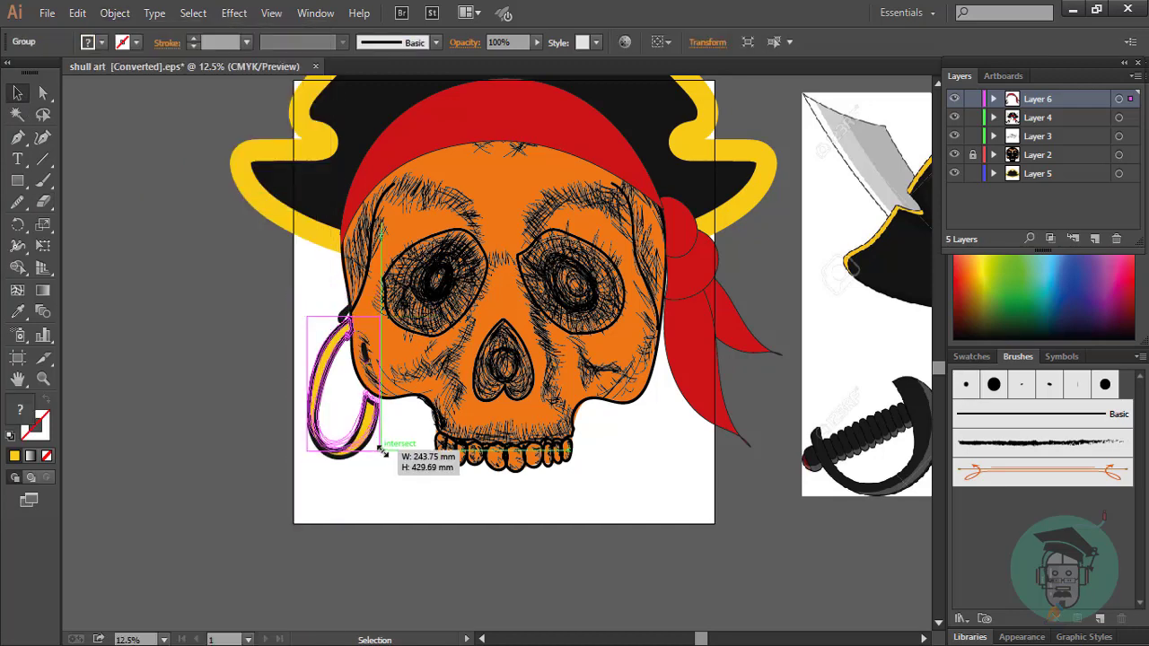
pyautogui.click(397, 442)
pyautogui.click(339, 310)
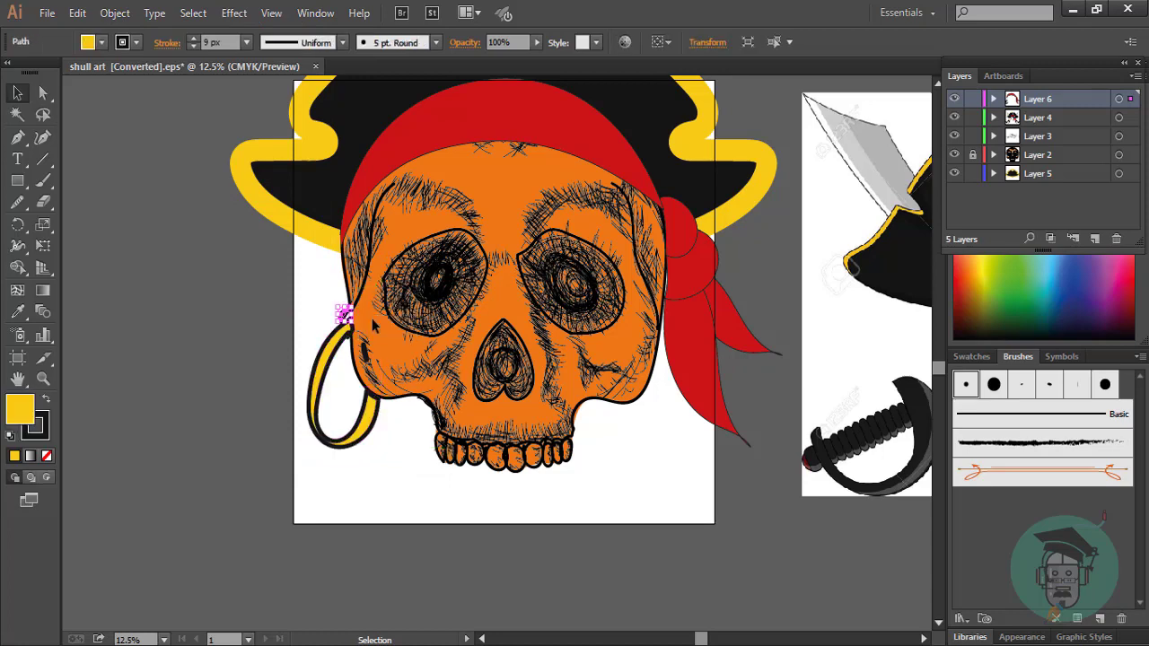
pyautogui.click(346, 353)
# - Select the red bandana band across the skull for reshaping
pyautogui.scroll(3, 449, 519)
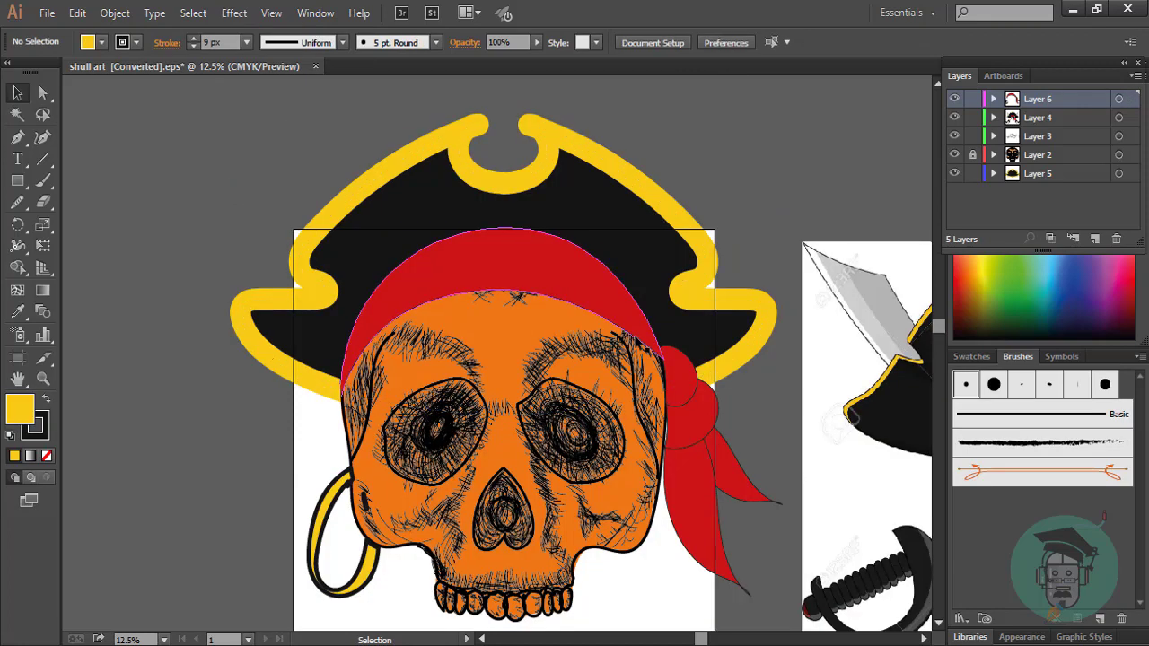
pyautogui.click(503, 260)
pyautogui.moveTo(341, 399); pyautogui.dragTo(395, 334)
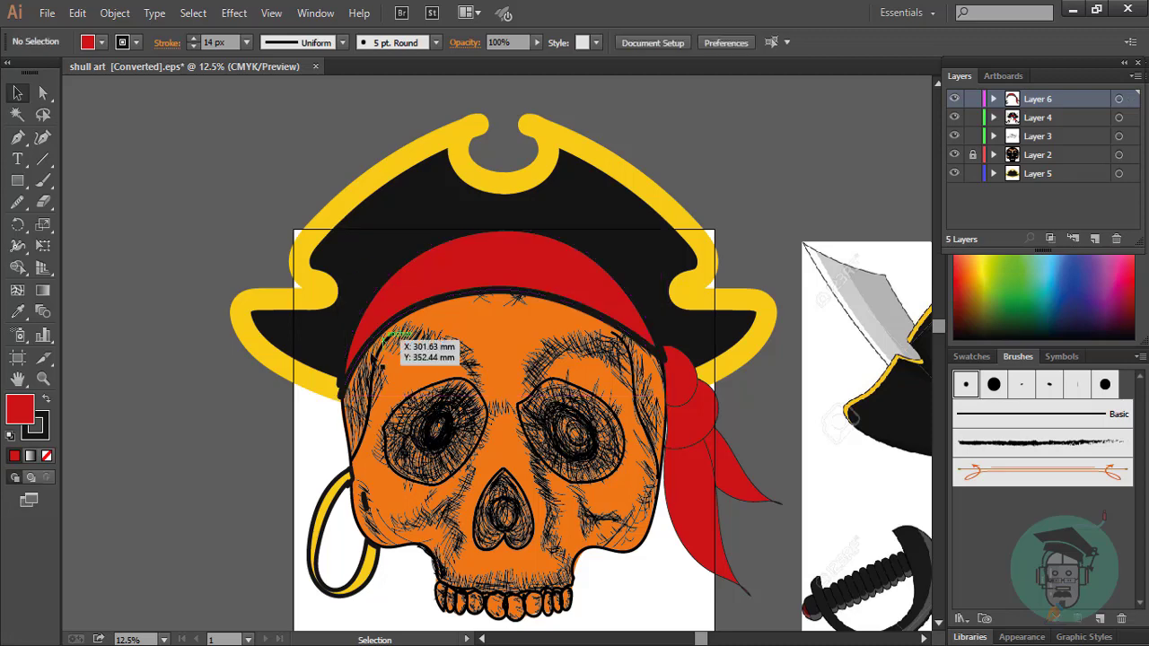
pyautogui.hotkey('shift', '~')
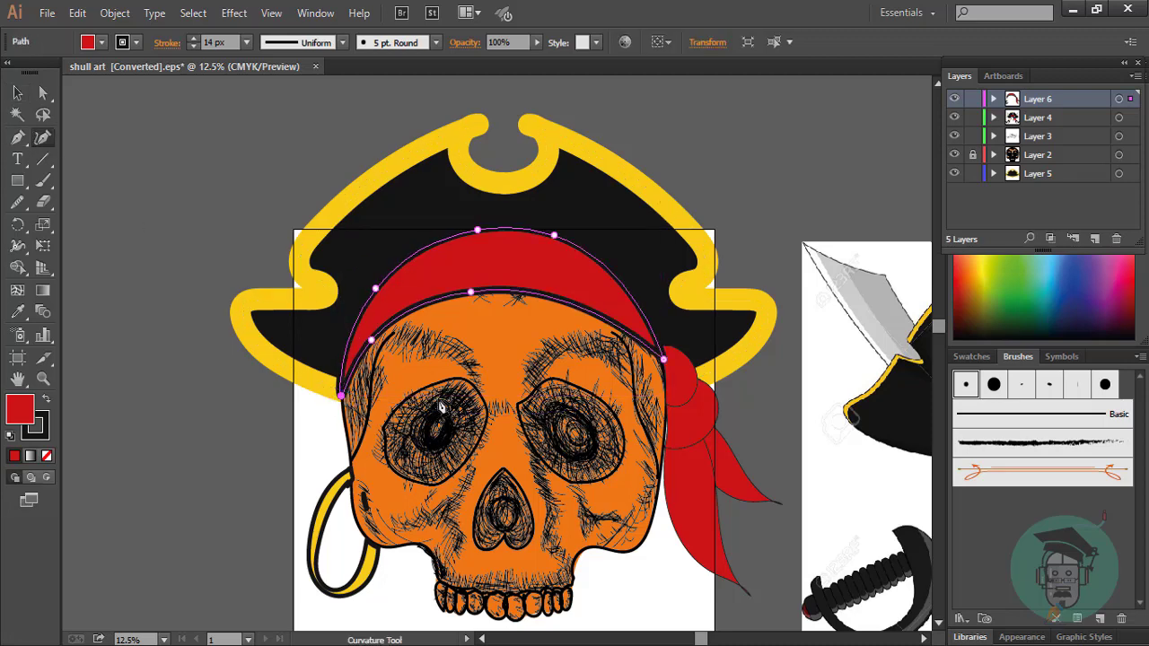
pyautogui.click(17, 93)
# - Select each bandana knot and tail piece in turn beside the skull
pyautogui.scroll(-2, 775, 166)
pyautogui.scroll(-1, 775, 166)
pyautogui.click(693, 244)
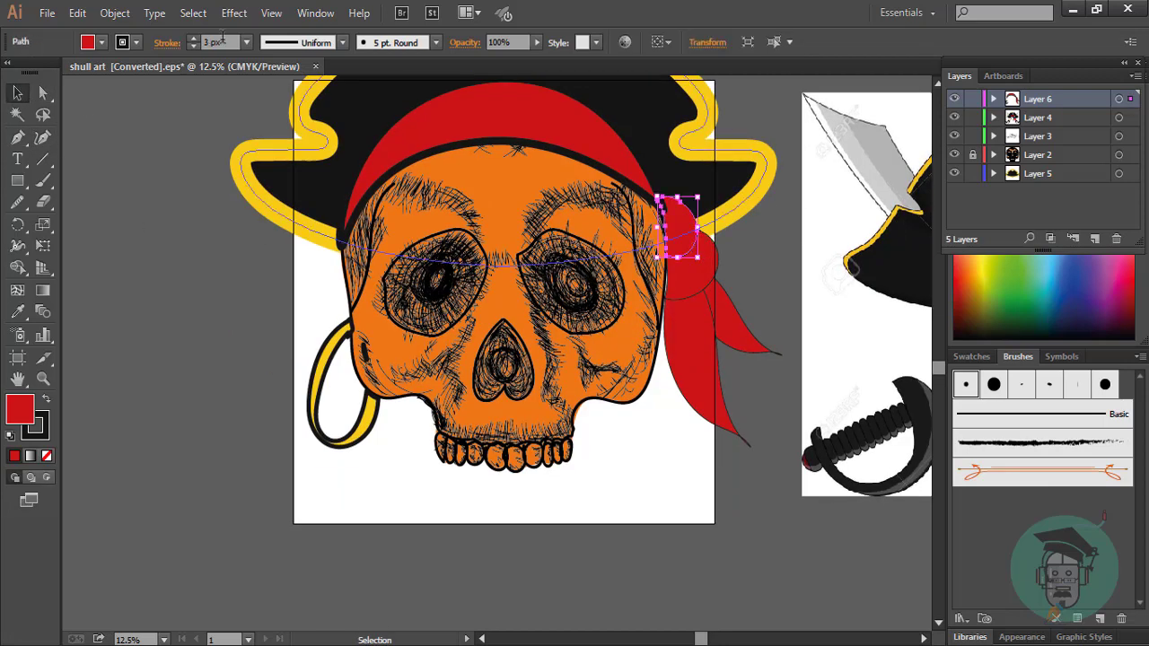
pyautogui.scroll(-1, 682, 215)
pyautogui.click(704, 198)
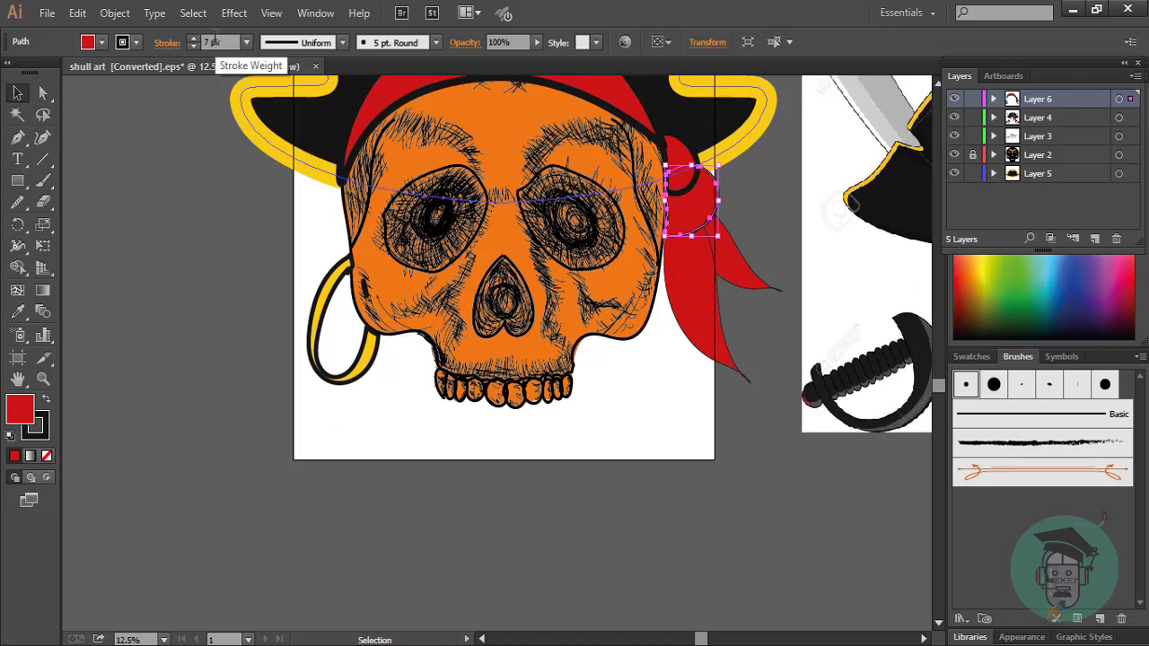
pyautogui.click(731, 341)
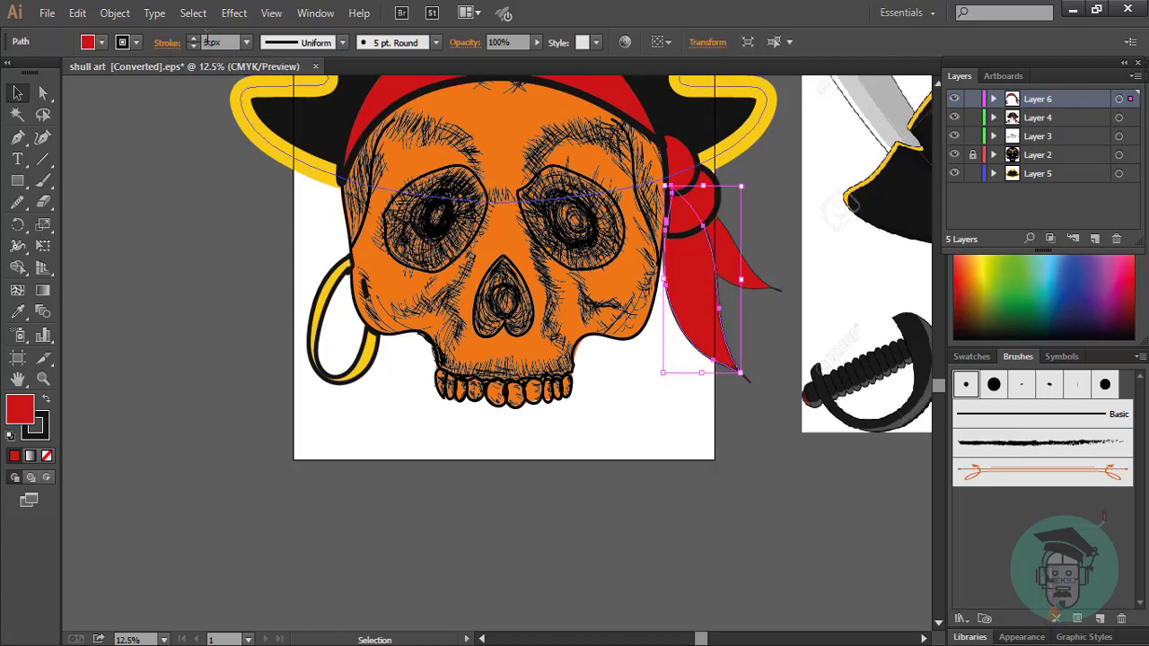
pyautogui.click(763, 287)
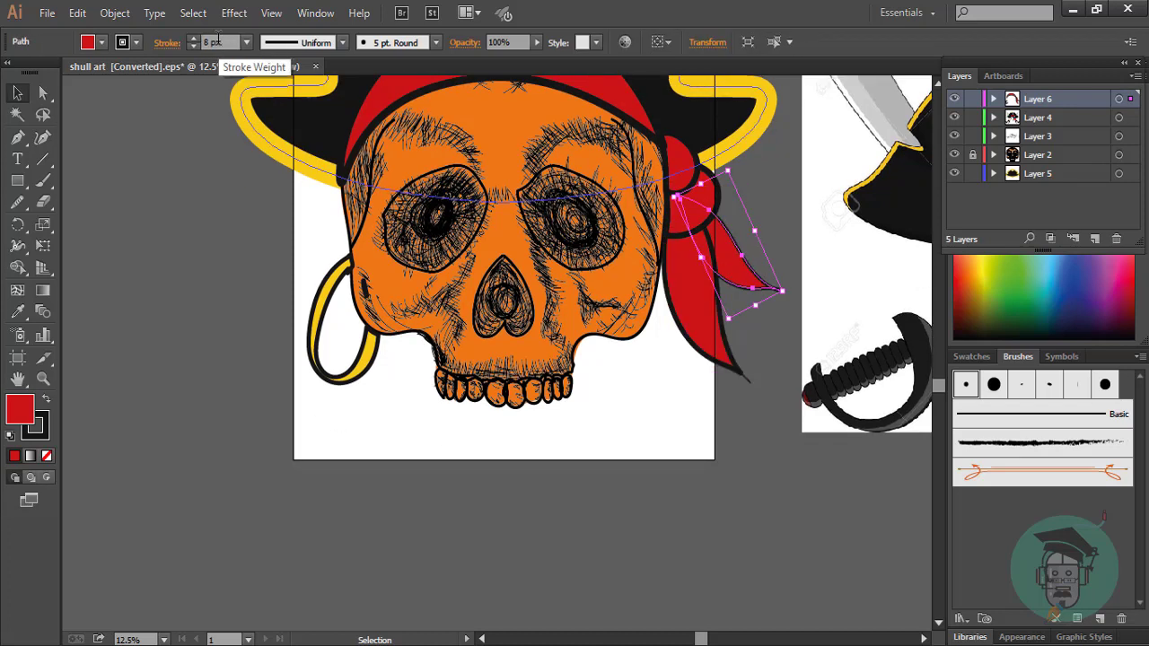
pyautogui.click(768, 203)
pyautogui.scroll(4, 769, 203)
pyautogui.scroll(-3, 661, 223)
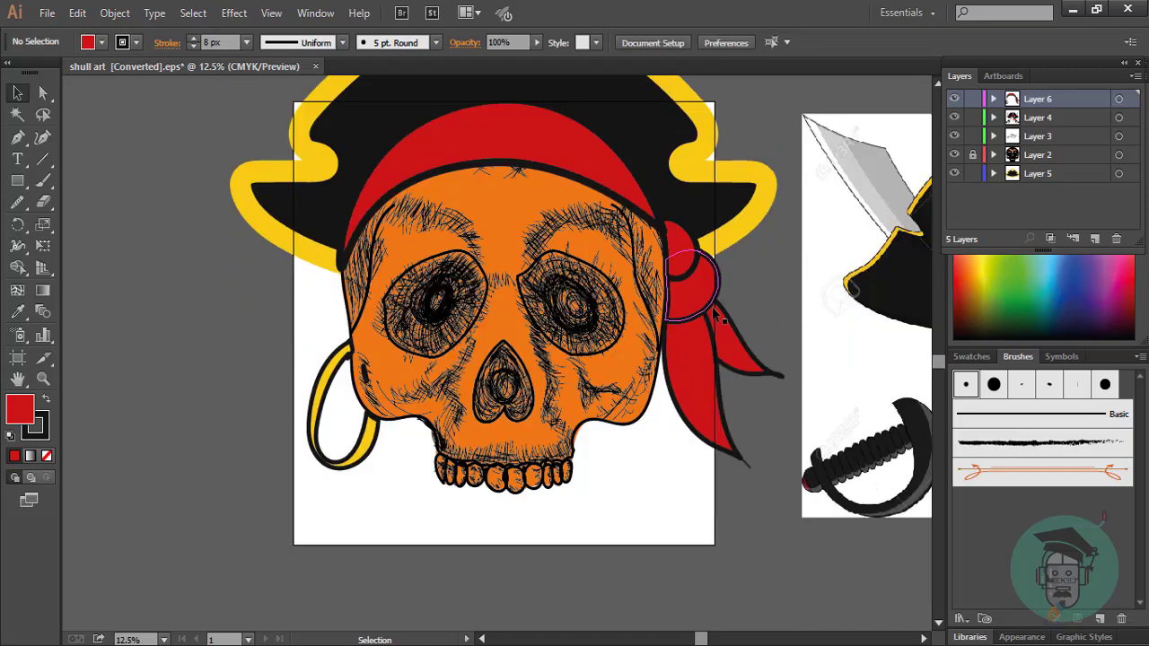
pyautogui.click(691, 255)
pyautogui.click(661, 341)
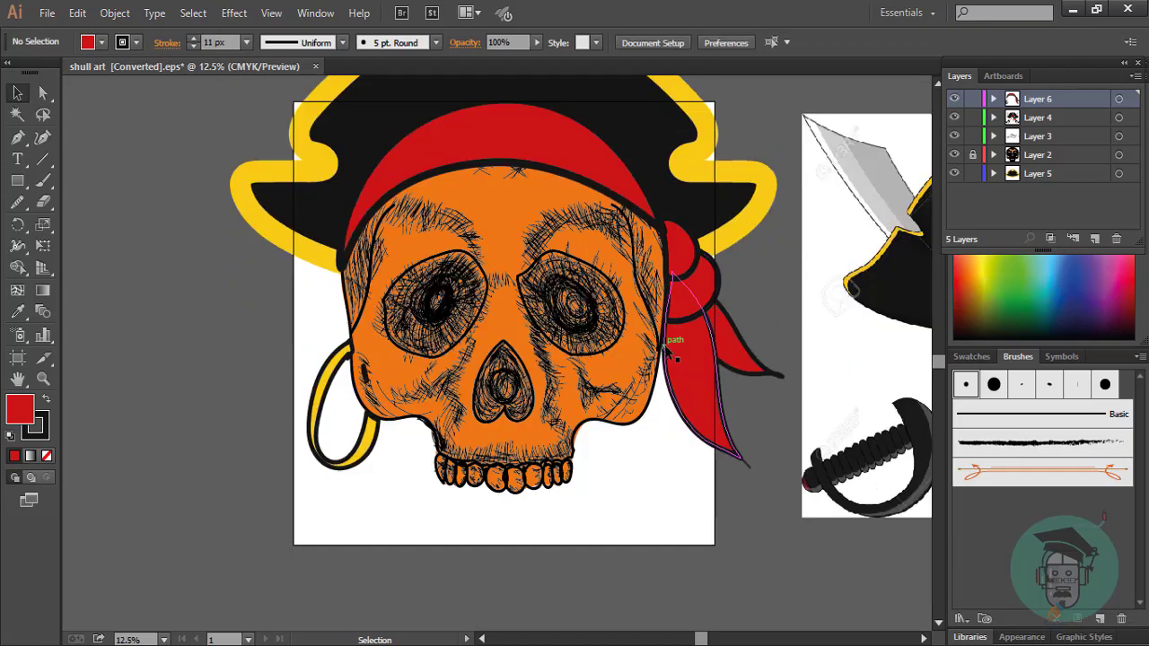
# - Erase the bandana edge overlapping the skull and expand the bandana strokes into outlines
pyautogui.hotkey('ctrl', '+')
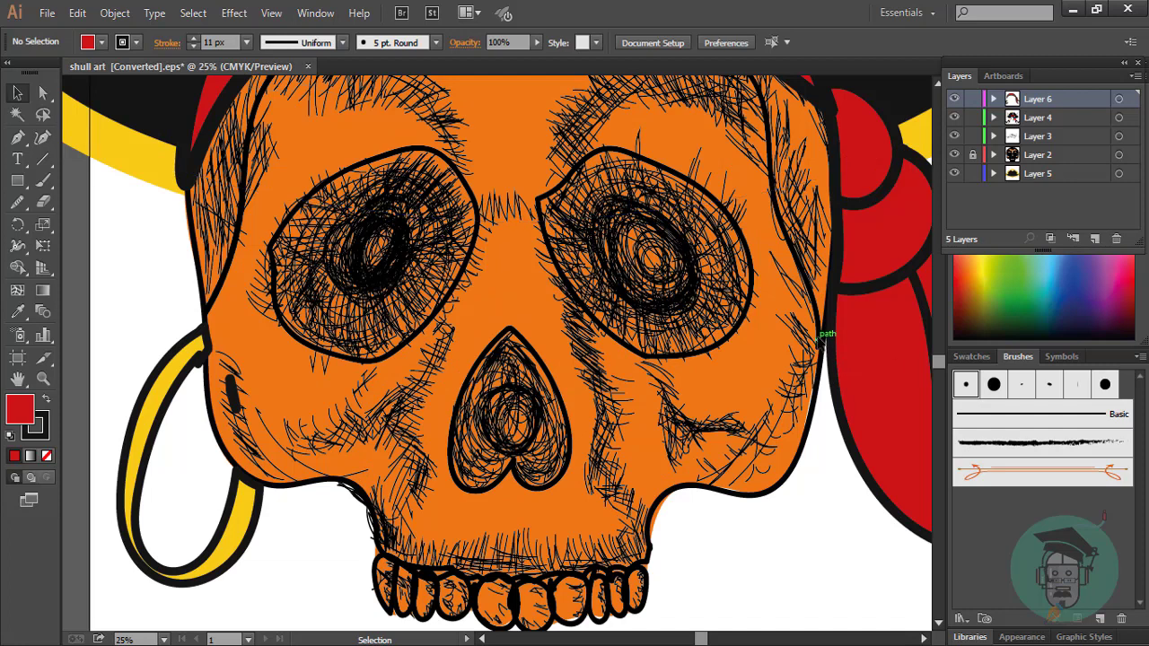
pyautogui.scroll(1, 820, 327)
pyautogui.click(844, 239)
pyautogui.keyDown('shift'); pyautogui.click(882, 356); pyautogui.keyUp('shift')
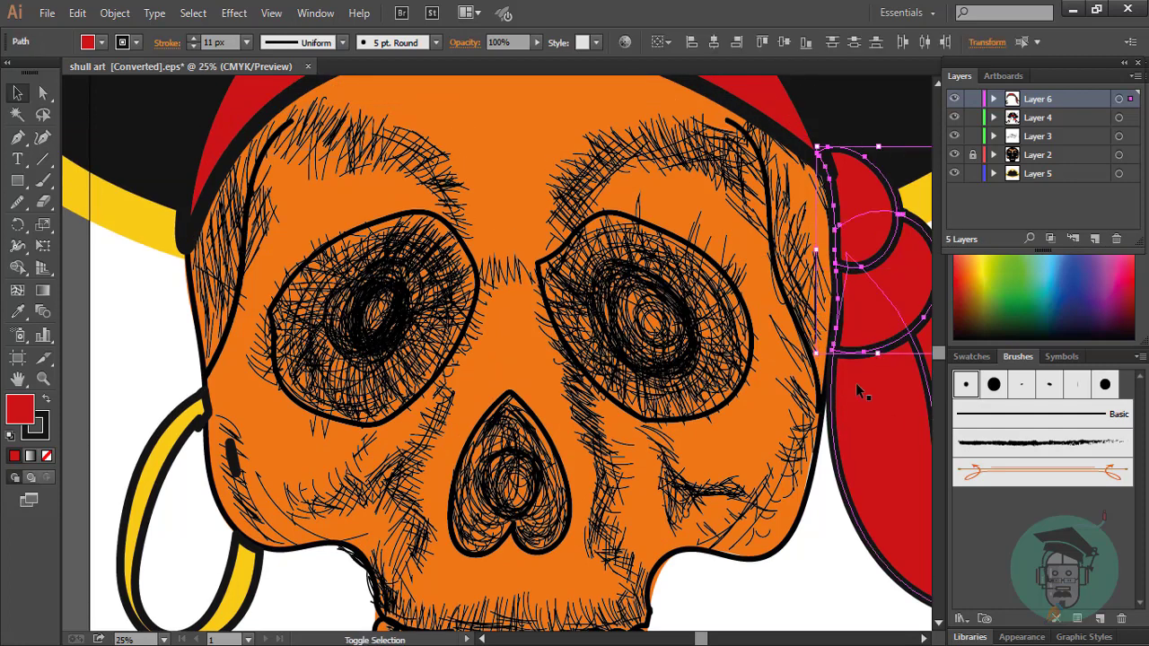
pyautogui.hotkey('shift', 'e')
pyautogui.moveTo(822, 165); pyautogui.dragTo(832, 349)
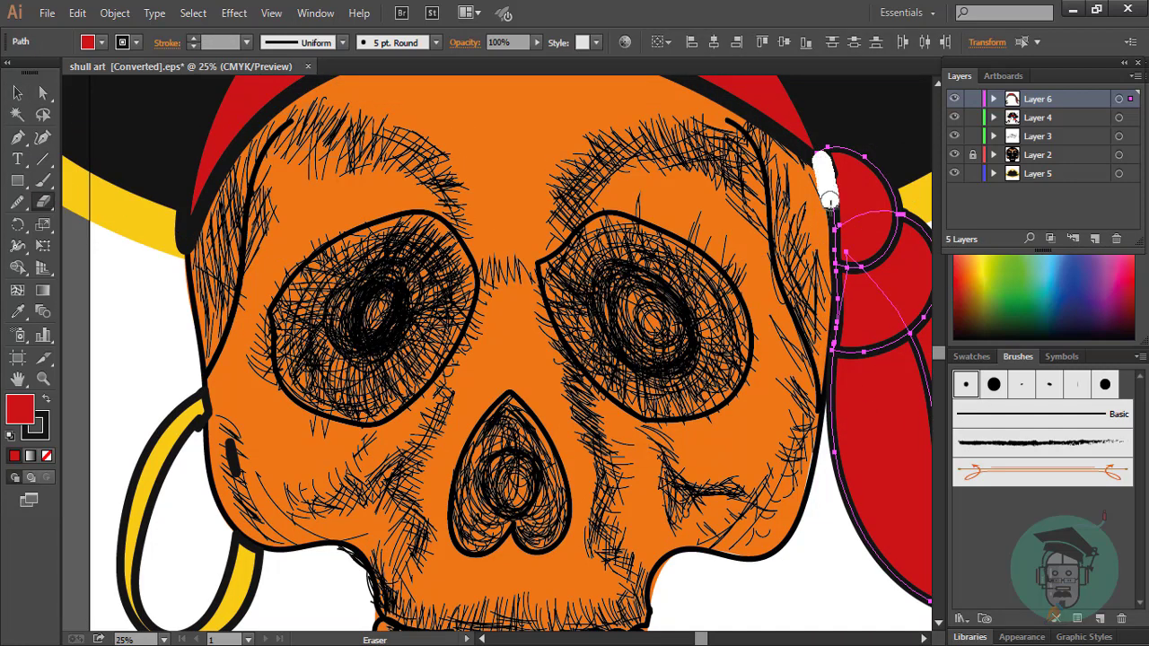
pyautogui.press('v')
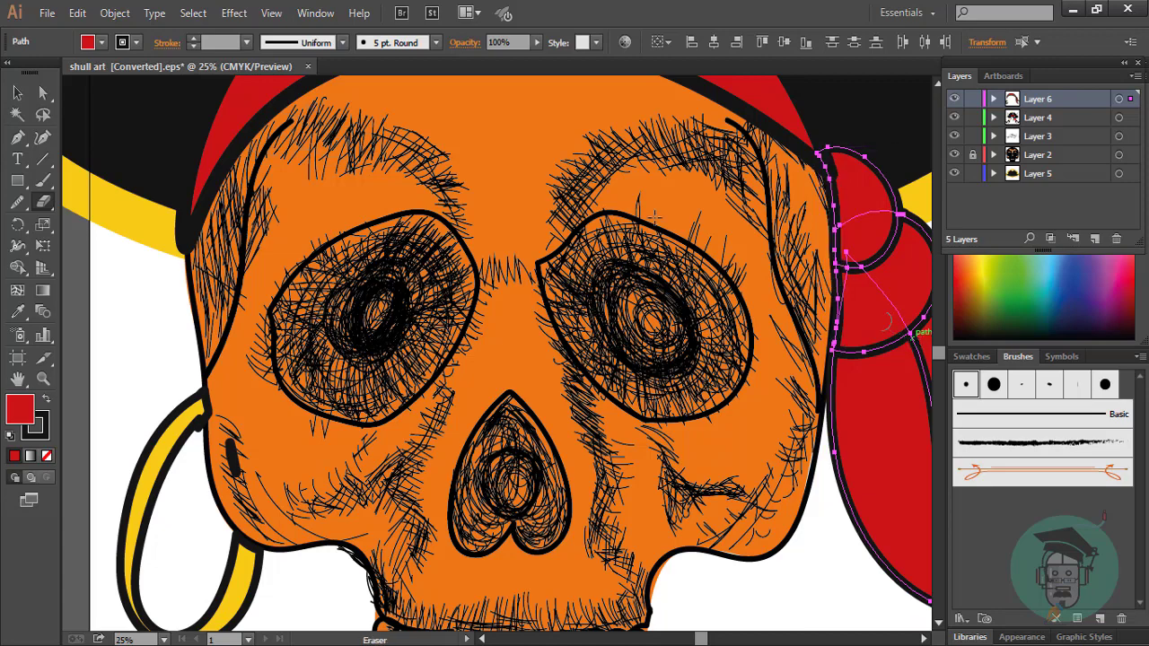
pyautogui.click(115, 13)
pyautogui.click(166, 222)
pyautogui.click(115, 12)
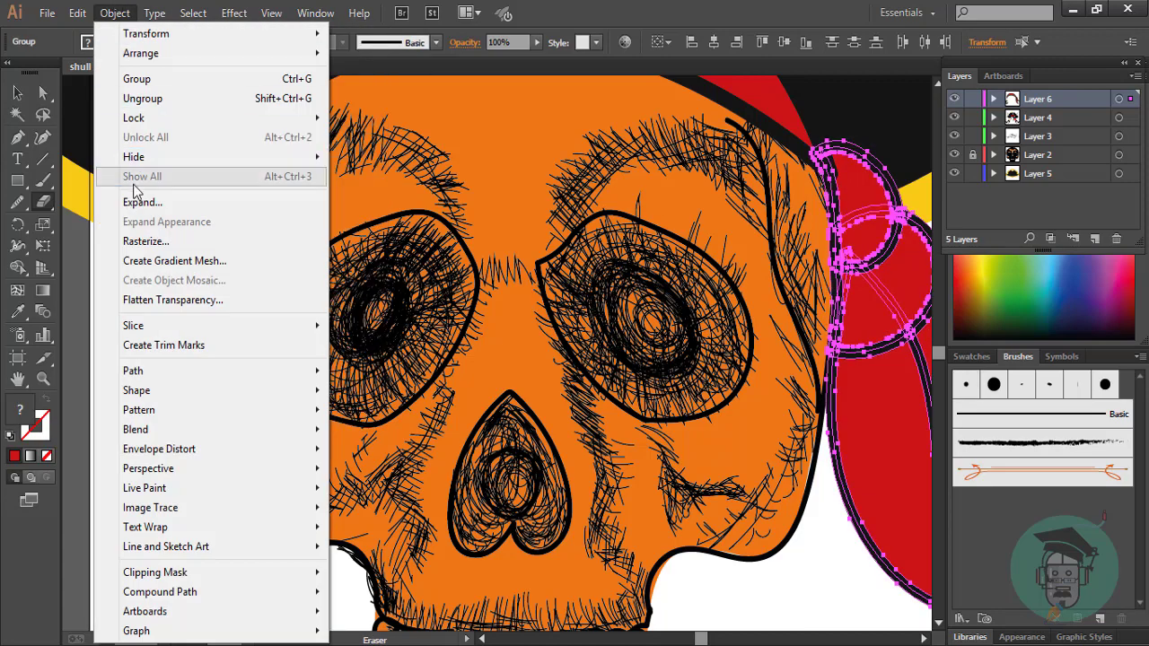
# - Erase the bandana outline along the skull's right edge and select the bandana knot and tail paths
pyautogui.click(54, 207)
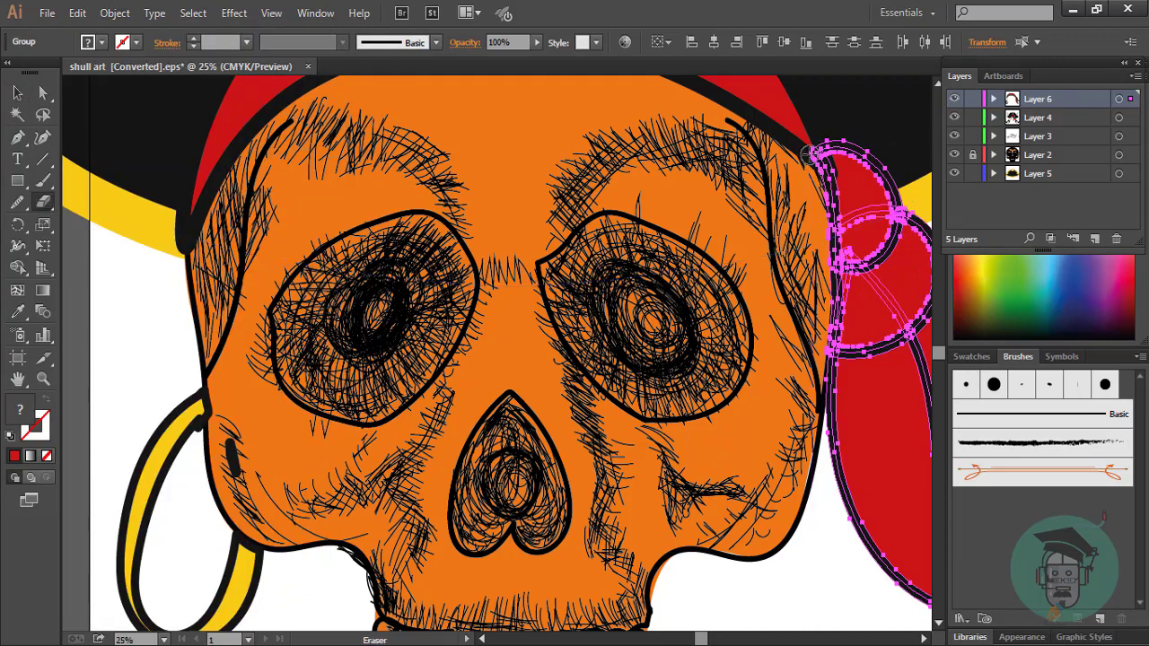
pyautogui.moveTo(809, 153); pyautogui.dragTo(814, 350)
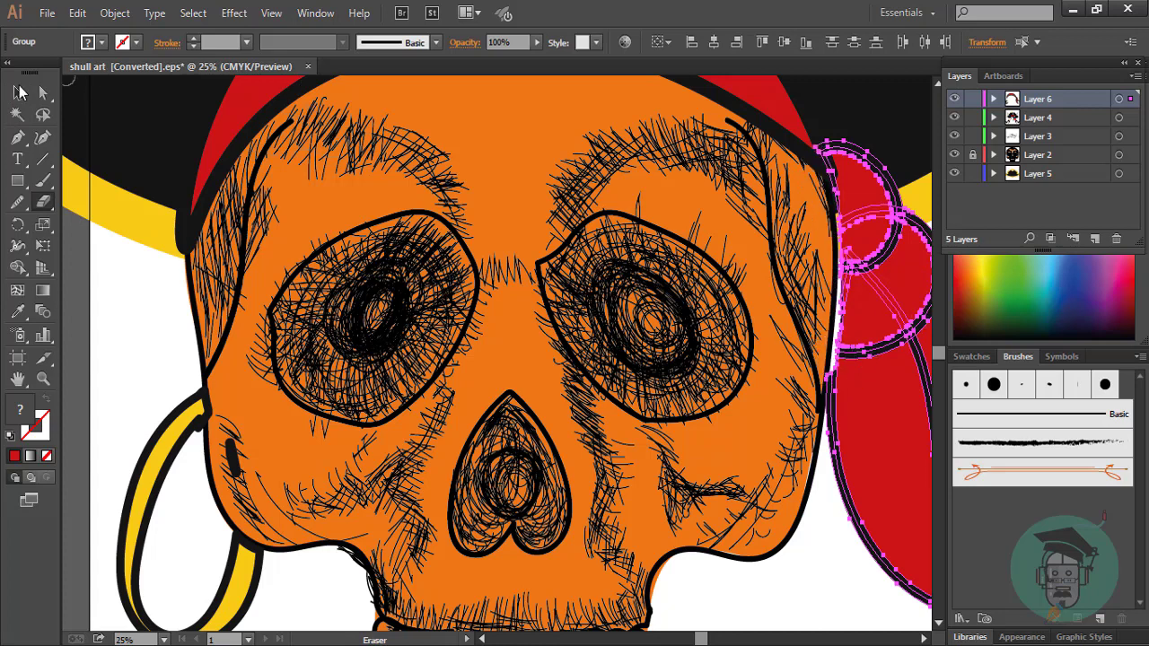
pyautogui.click(20, 93)
pyautogui.click(787, 441)
pyautogui.click(870, 200)
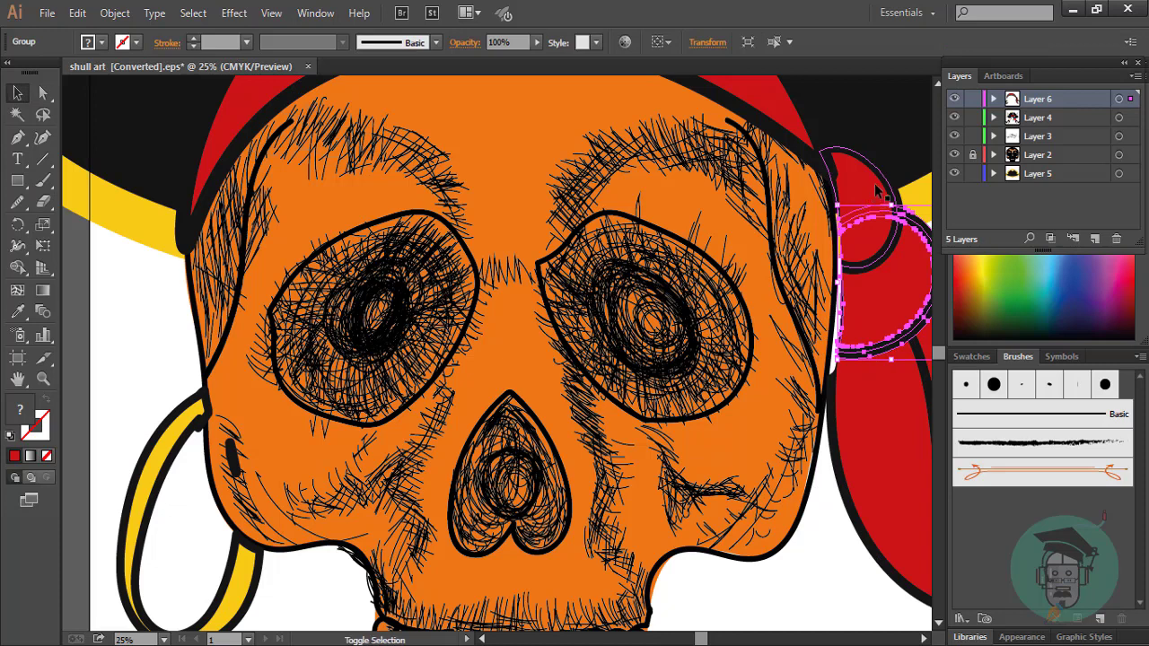
pyautogui.click(908, 459)
pyautogui.keyDown('shift'); pyautogui.click(909, 199); pyautogui.keyUp('shift')
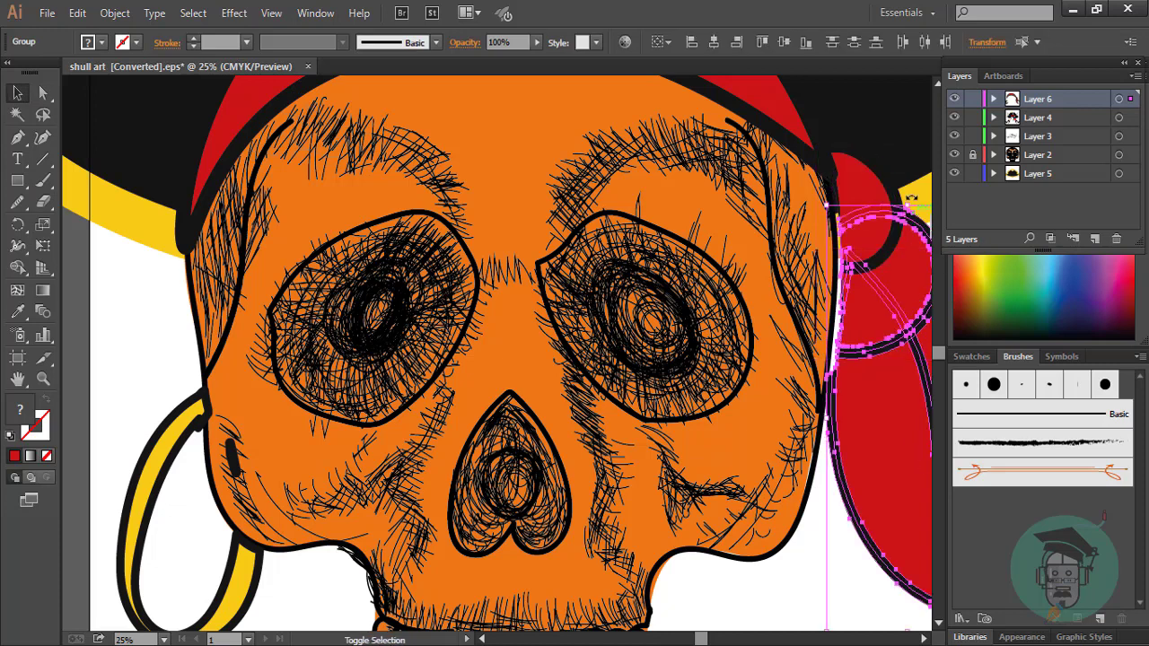
# - Move the bandana pieces up and to the right so they hug the skull's right side
pyautogui.hotkey('ctrl', '-')
pyautogui.hotkey('ctrl', '-')
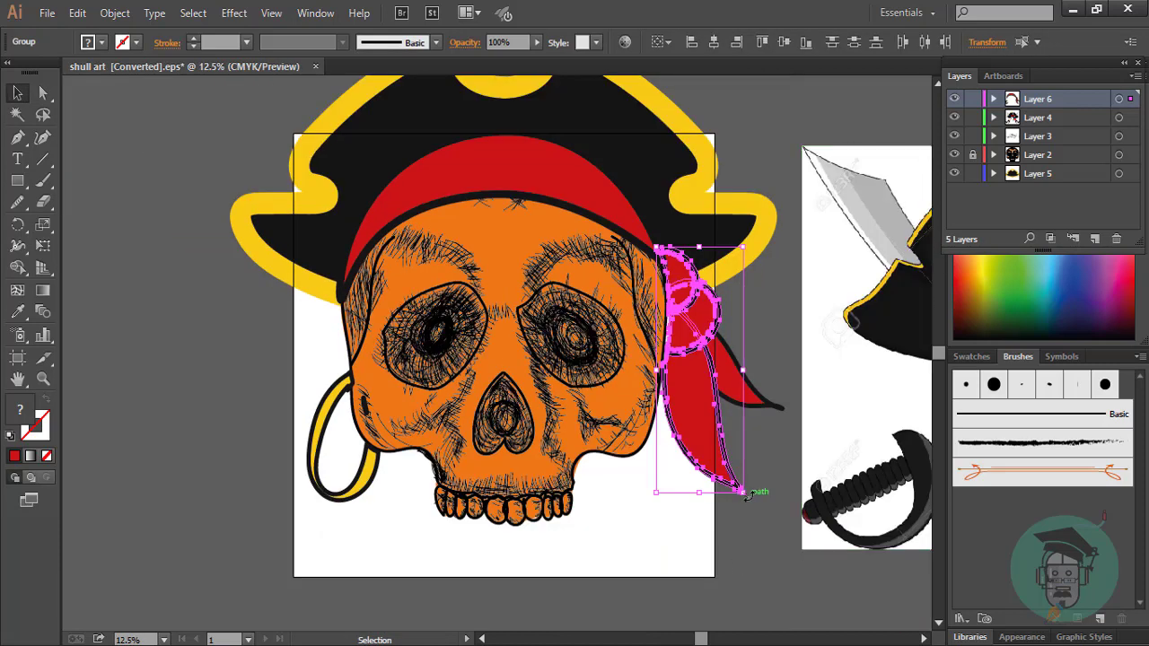
pyautogui.moveTo(707, 343); pyautogui.dragTo(765, 336)
pyautogui.keyDown('shift'); pyautogui.click(698, 340); pyautogui.keyUp('shift')
pyautogui.keyDown('shift'); pyautogui.click(709, 404); pyautogui.keyUp('shift')
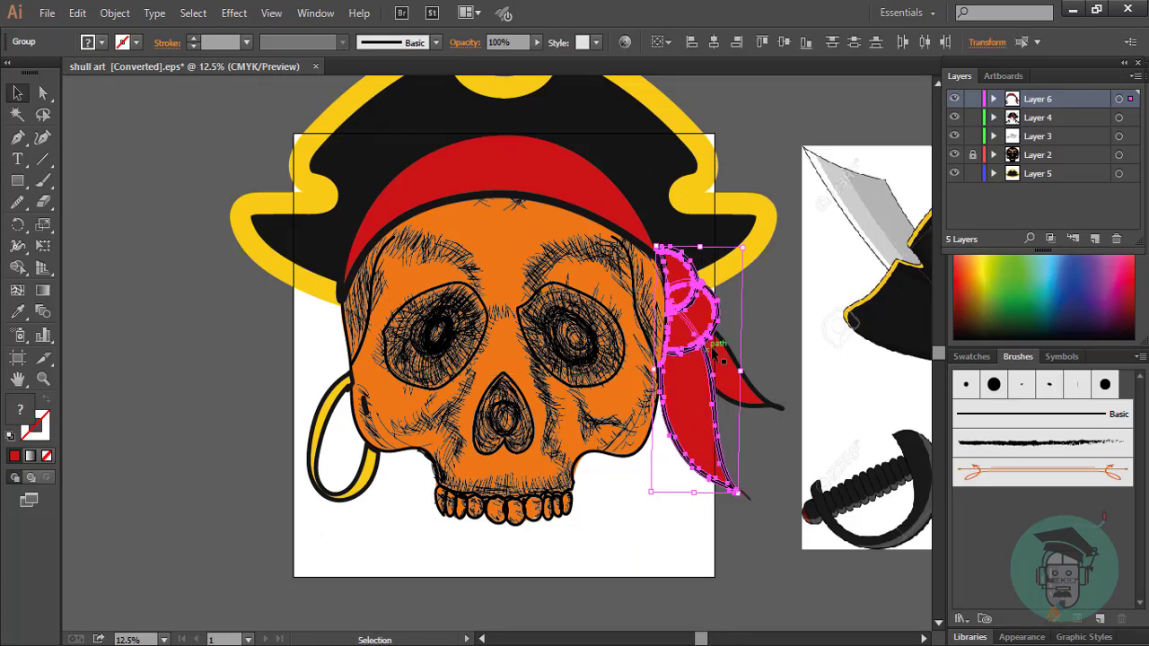
pyautogui.hotkey('ctrl', '+')
pyautogui.moveTo(853, 266); pyautogui.dragTo(853, 262)
pyautogui.click(778, 545)
# - Erase the remaining stray outline along the skull's right edge
pyautogui.scroll(-1, 777, 546)
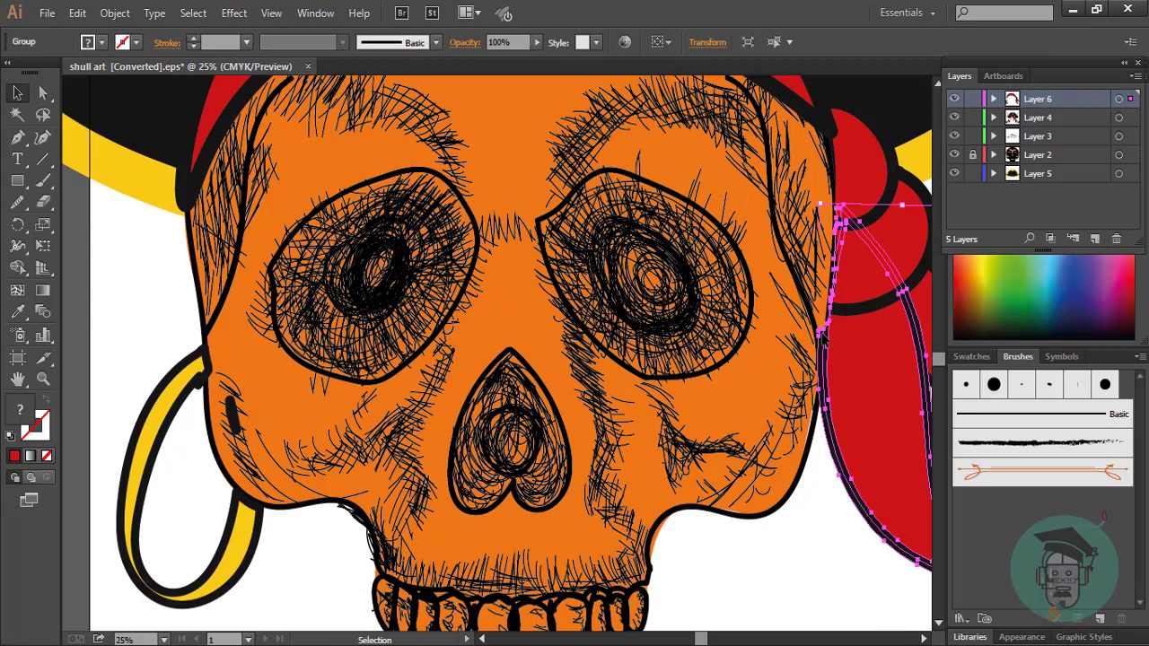
pyautogui.hotkey('shift', 'e')
pyautogui.moveTo(814, 324); pyautogui.dragTo(813, 408)
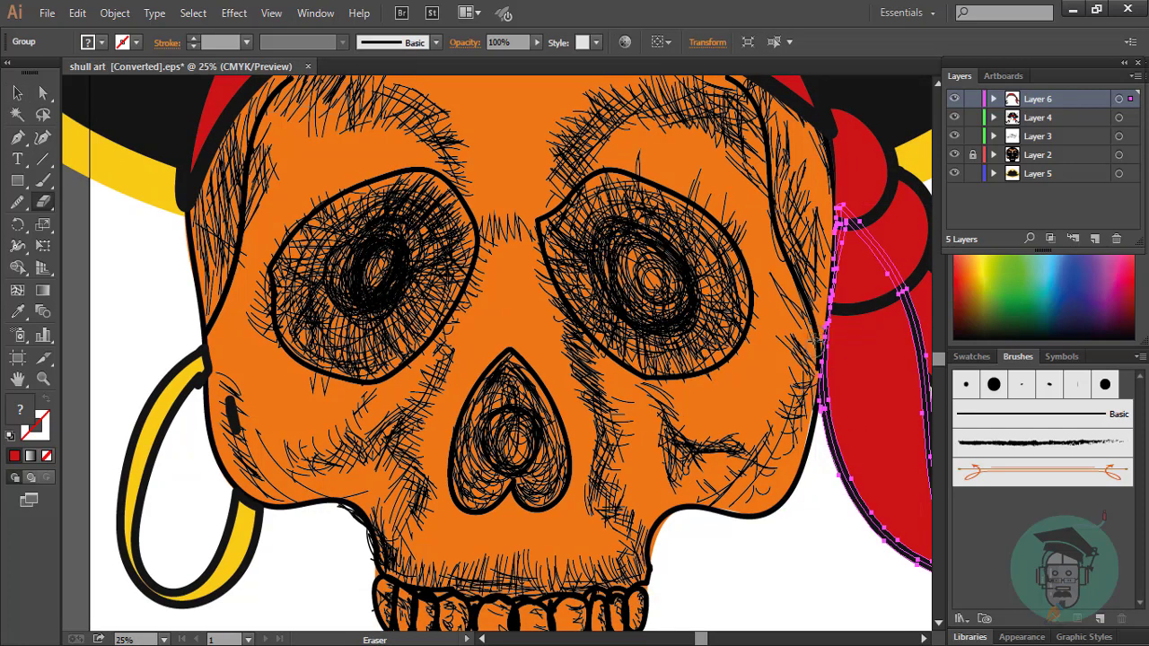
pyautogui.moveTo(815, 327); pyautogui.dragTo(815, 400)
pyautogui.scroll(3, 503, 359)
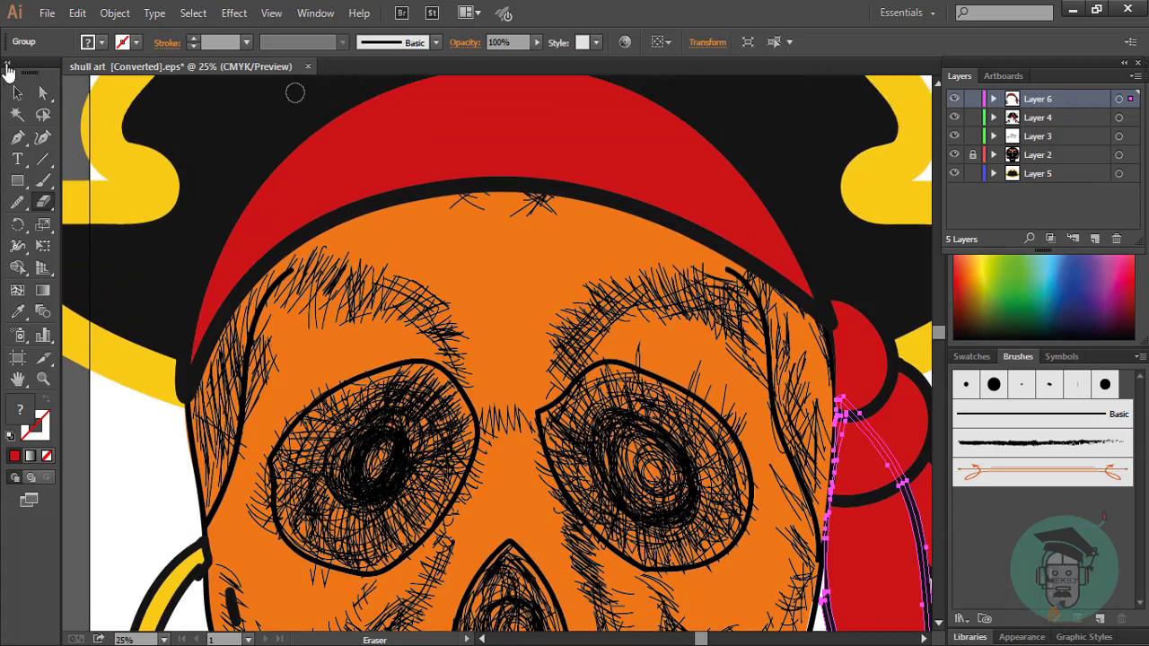
# - Expand the red brow headband's appearance, then expand it into plain shapes
pyautogui.click(17, 93)
pyautogui.click(211, 297)
pyautogui.click(115, 12)
pyautogui.click(143, 222)
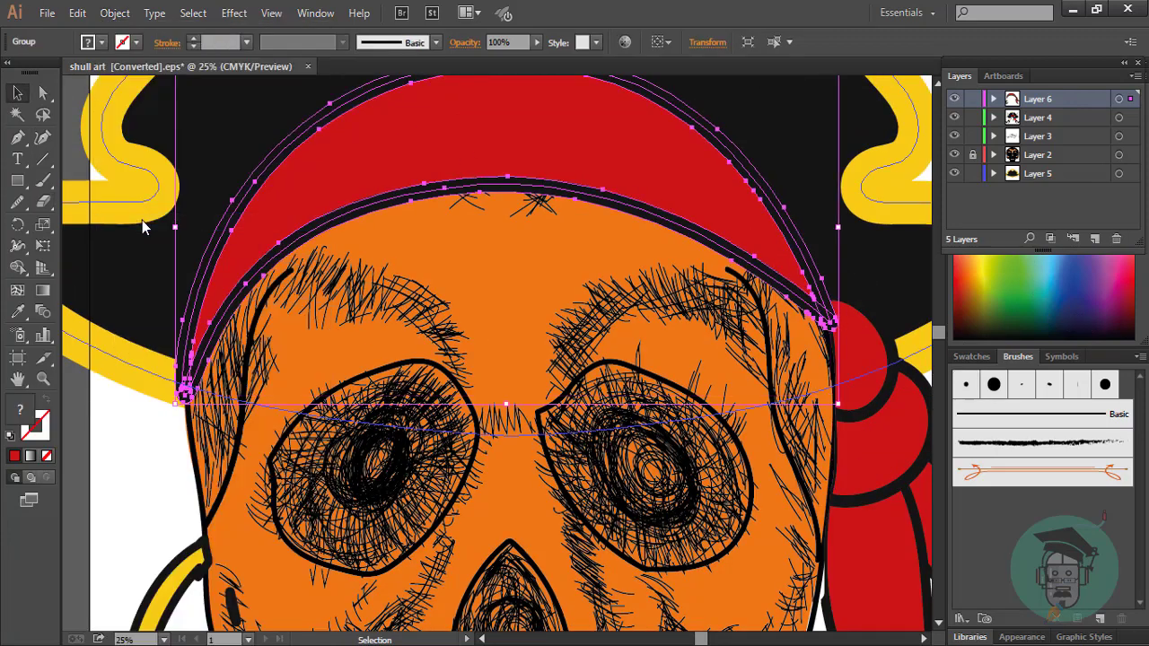
pyautogui.click(115, 13)
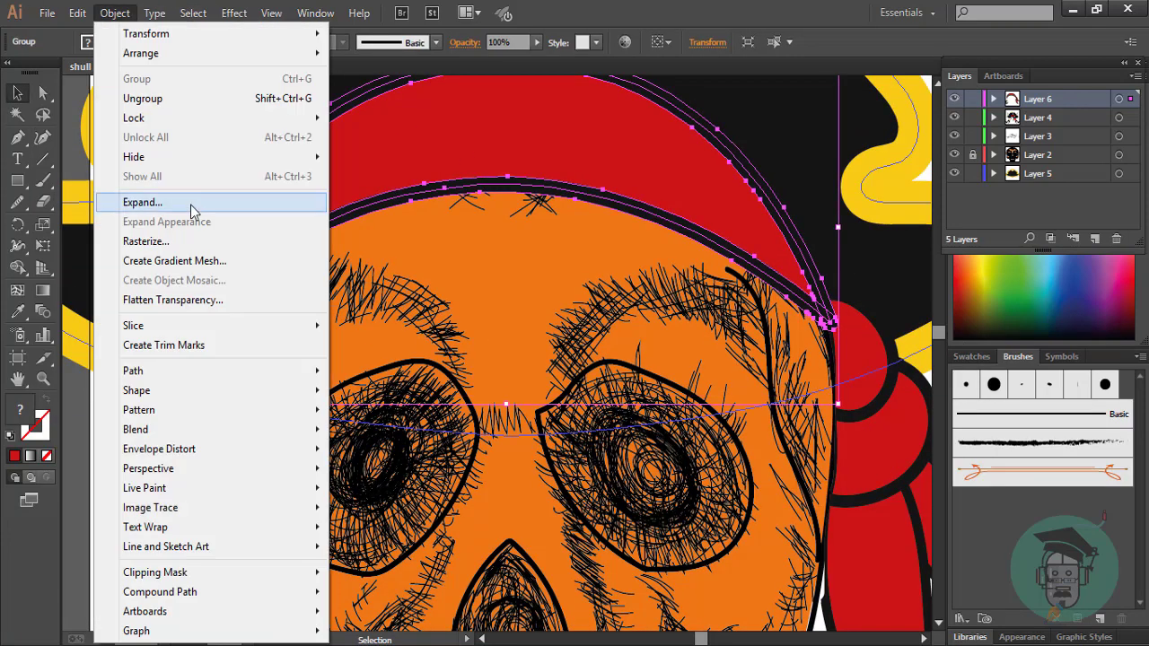
pyautogui.click(193, 222)
# - Erase the excess outline at the headband's right end and along its lower edge
pyautogui.hotkey('shift', 'e')
pyautogui.moveTo(826, 305); pyautogui.dragTo(816, 287)
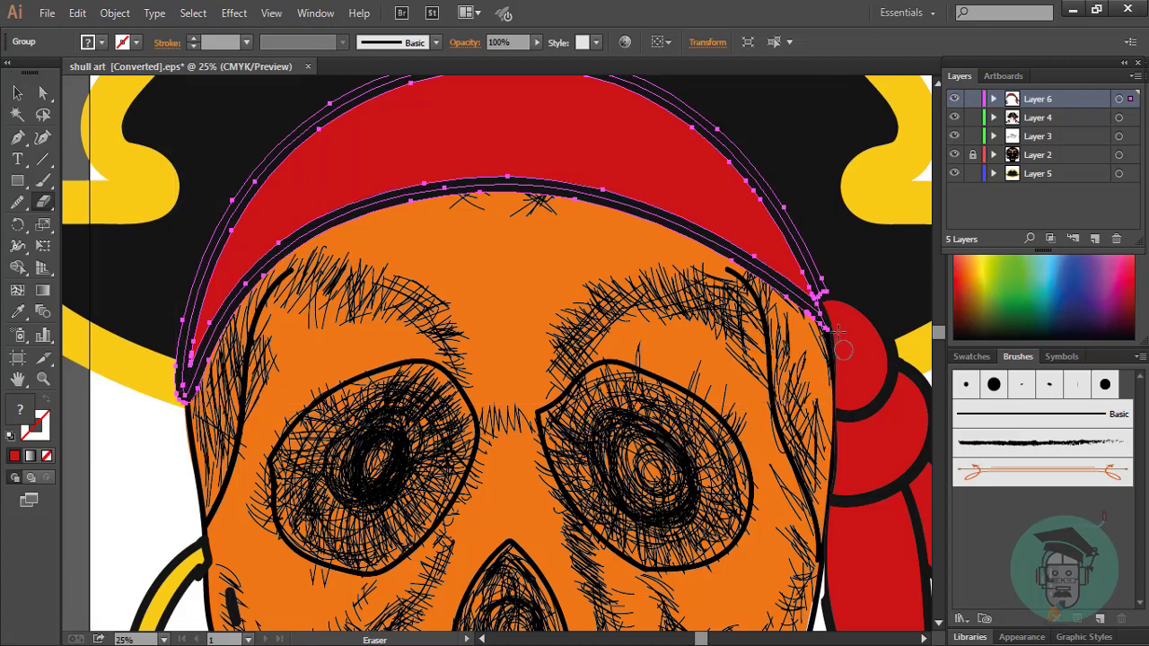
pyautogui.moveTo(747, 146); pyautogui.dragTo(821, 255)
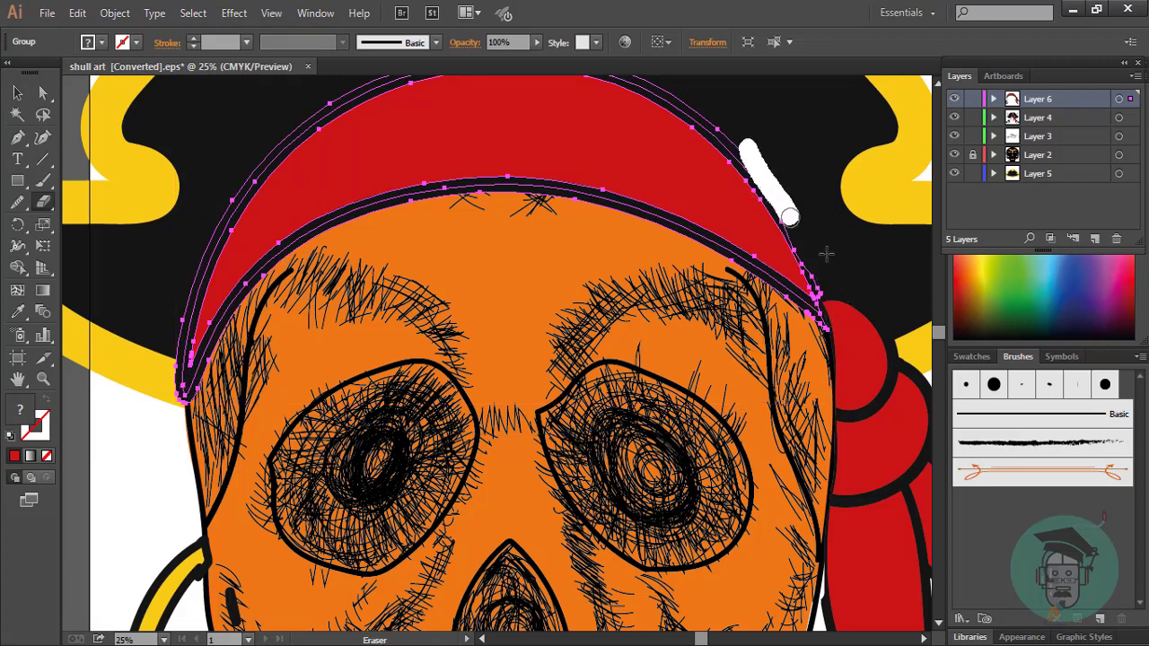
pyautogui.moveTo(751, 269); pyautogui.dragTo(843, 352)
pyautogui.moveTo(686, 231); pyautogui.dragTo(771, 296)
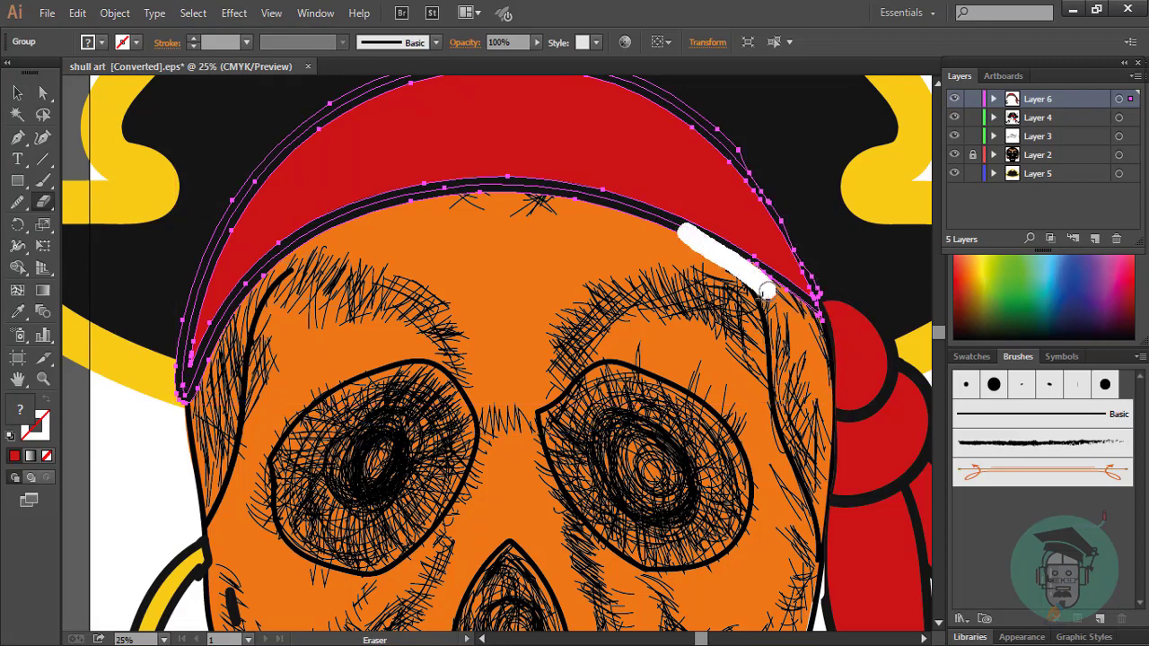
pyautogui.moveTo(714, 253)
pyautogui.mouseDown()
pyautogui.moveTo(490, 191)
pyautogui.moveTo(442, 189)
pyautogui.moveTo(316, 233)
pyautogui.moveTo(237, 303)
pyautogui.moveTo(182, 406)
pyautogui.mouseUp()
# - Trim the outline along the headband's left edge, then deselect everything and zoom out
pyautogui.click(18, 94)
pyautogui.scroll(-2, 475, 359)
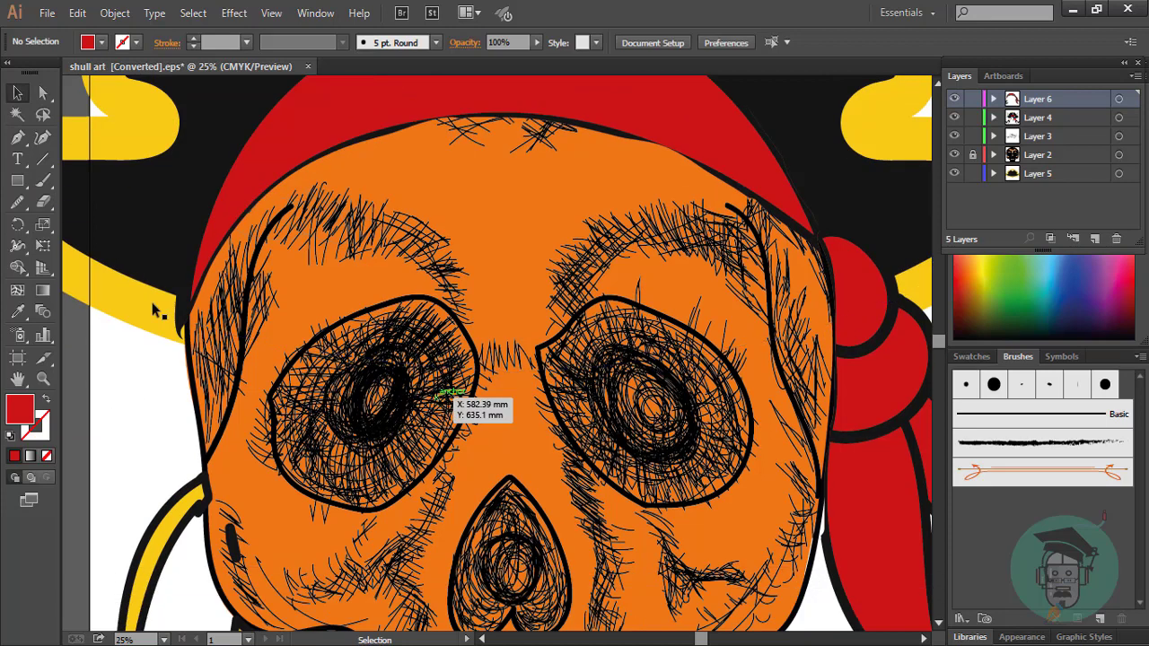
pyautogui.moveTo(413, 270); pyautogui.dragTo(475, 397)
pyautogui.click(44, 204)
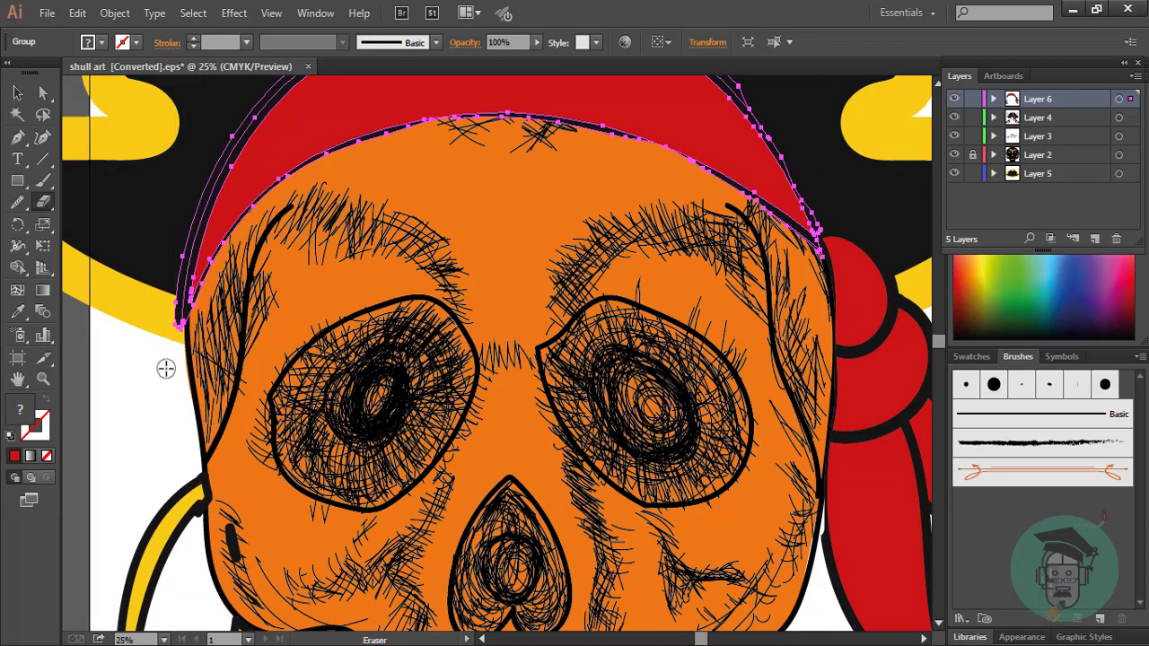
pyautogui.moveTo(166, 325); pyautogui.dragTo(175, 337)
pyautogui.moveTo(169, 237); pyautogui.dragTo(170, 286)
pyautogui.moveTo(177, 200); pyautogui.dragTo(175, 301)
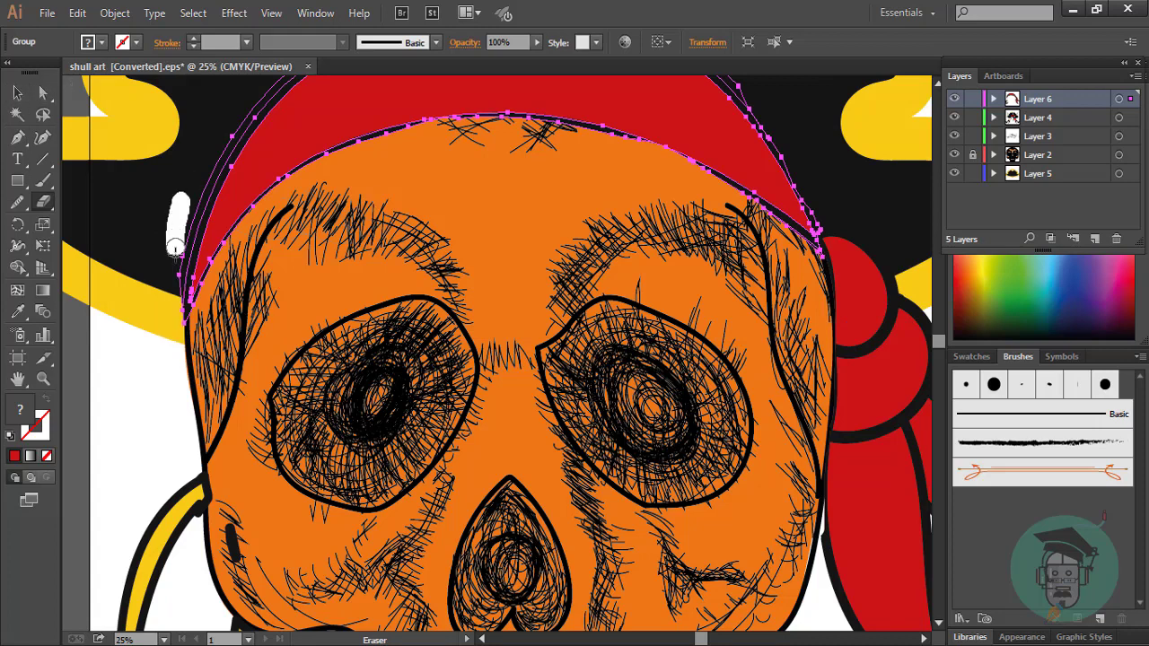
pyautogui.press('v')
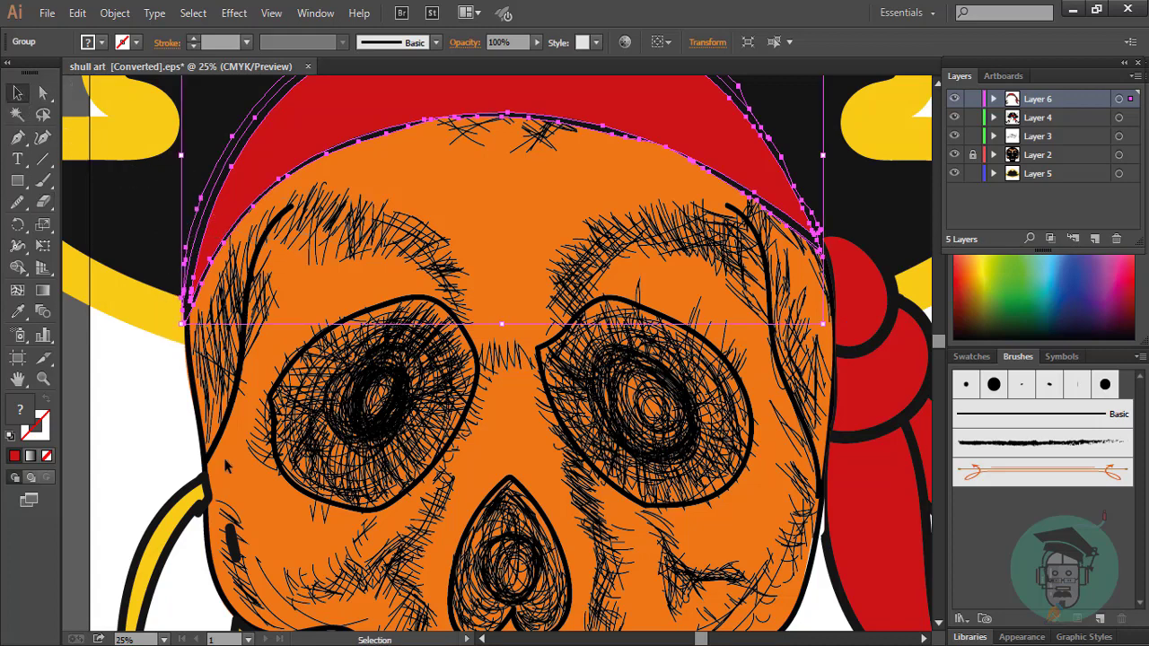
pyautogui.hotkey('ctrl', 'shift', 'a')
pyautogui.hotkey('ctrl', '-')
pyautogui.hotkey('ctrl', '-')
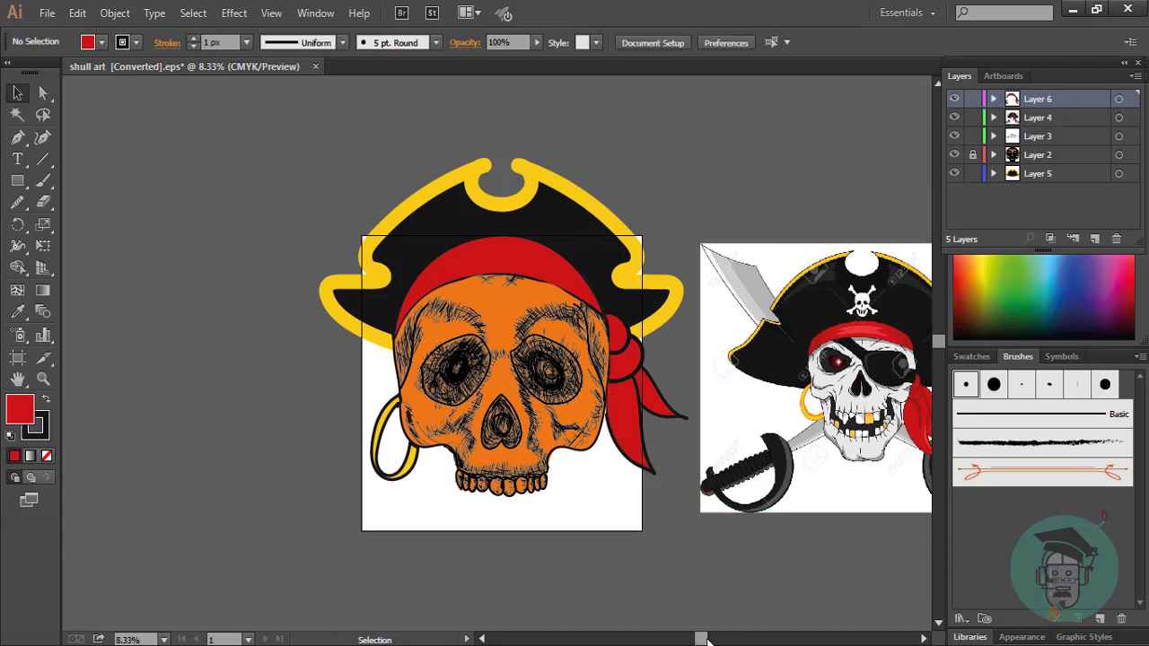
# - Draw a small black-filled rounded rectangle left of the skull
pyautogui.moveTo(702, 639); pyautogui.dragTo(764, 620)
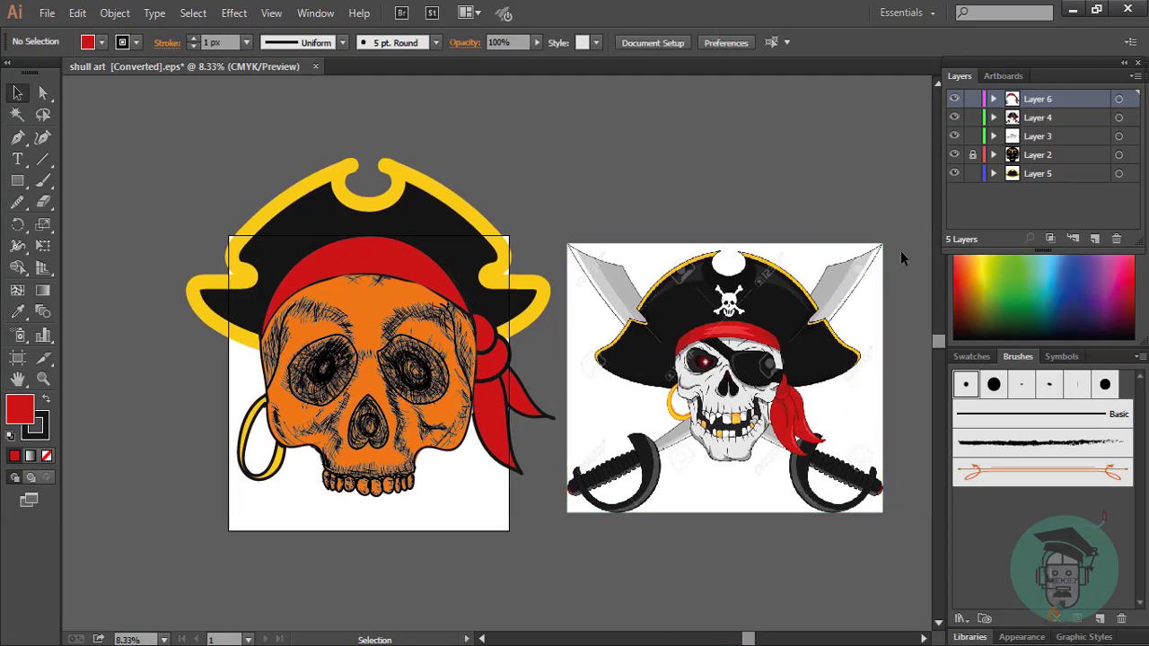
pyautogui.click(17, 181)
pyautogui.moveTo(121, 381); pyautogui.dragTo(186, 433)
pyautogui.hotkey('shift', 'x')
# - Adjust the rectangle's corner radii, reducing the rounding on the bottom-right corner
pyautogui.press('a')
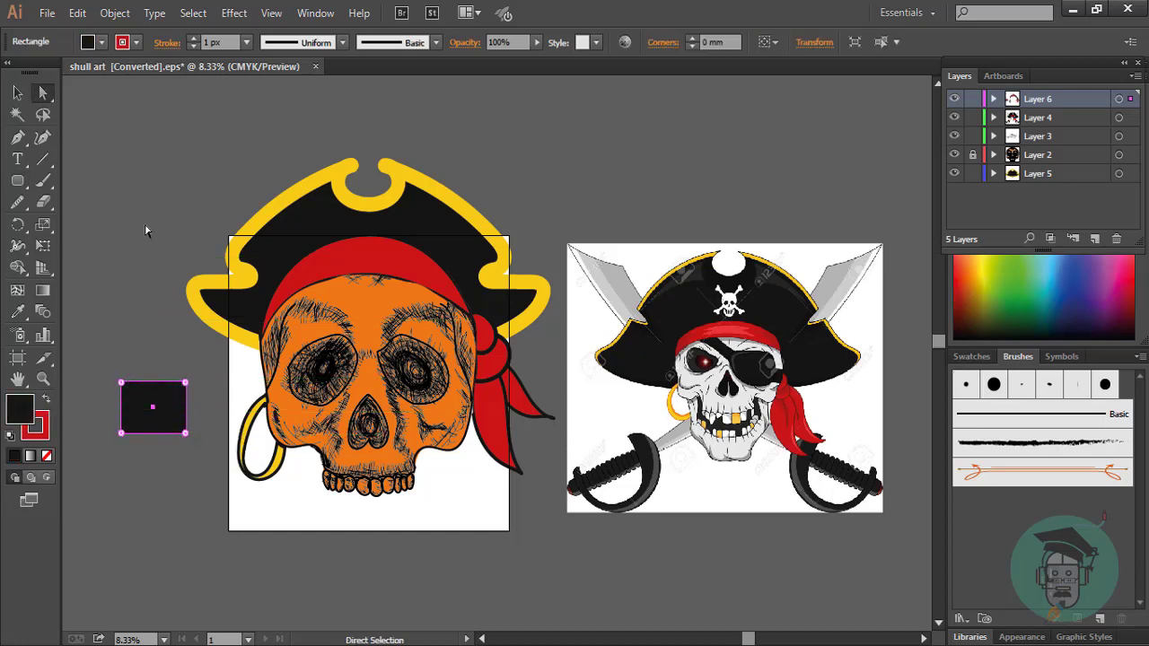
pyautogui.click(158, 411)
pyautogui.moveTo(127, 388); pyautogui.dragTo(131, 395)
pyautogui.click(17, 93)
pyautogui.click(175, 371)
pyautogui.press('a')
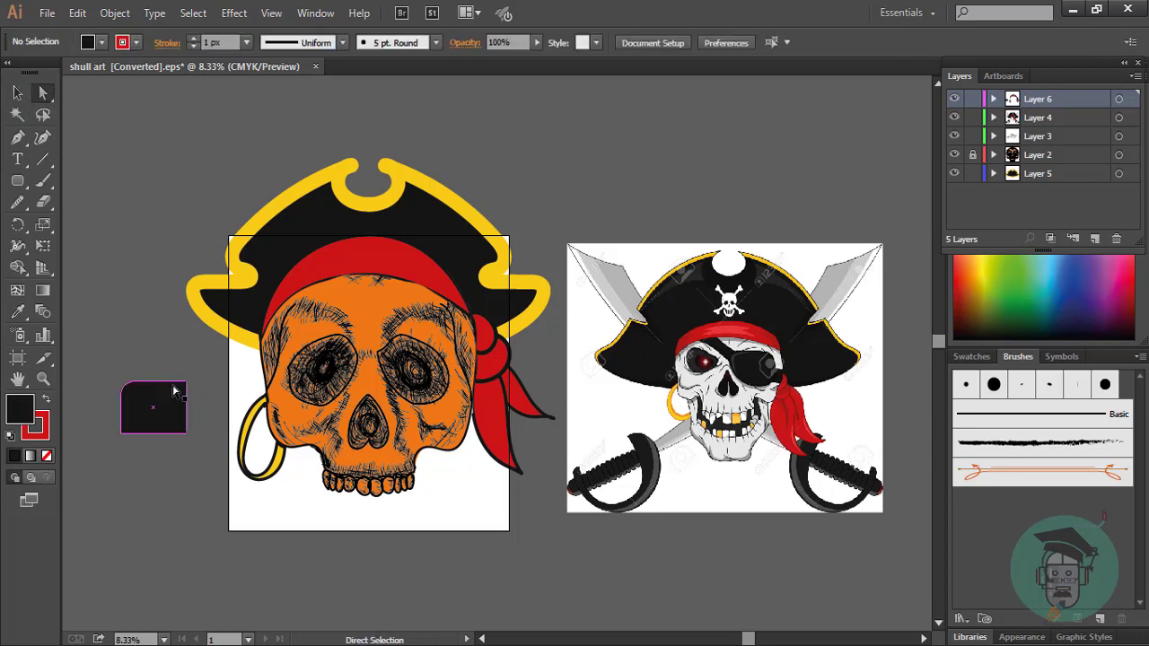
pyautogui.click(162, 403)
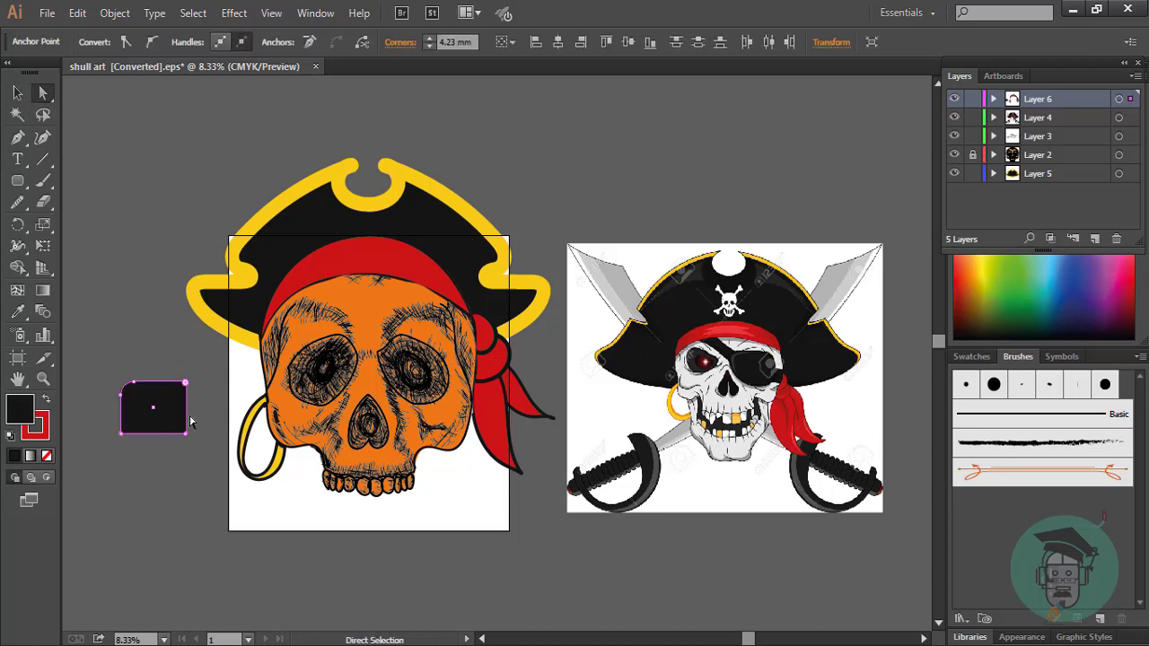
pyautogui.click(185, 184)
pyautogui.moveTo(141, 448); pyautogui.dragTo(126, 429)
pyautogui.click(208, 449)
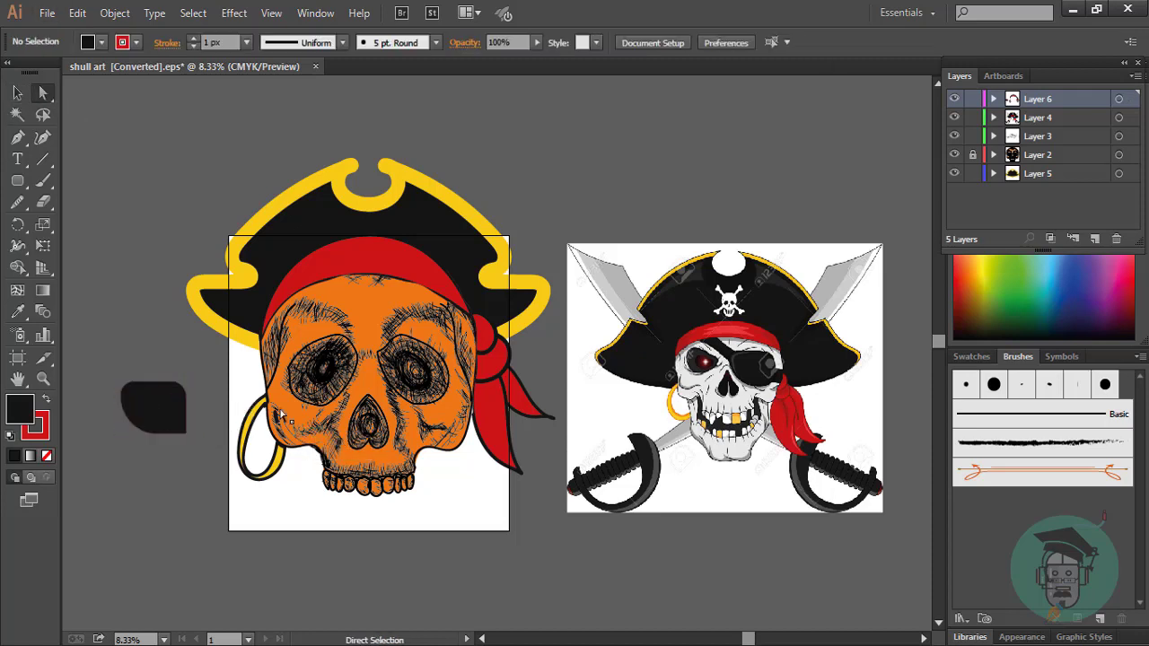
pyautogui.moveTo(207, 449)
pyautogui.mouseDown()
pyautogui.moveTo(180, 422)
pyautogui.moveTo(184, 433)
pyautogui.moveTo(447, 371)
pyautogui.mouseUp()
# - Move the black patch over the skull's right eye socket
pyautogui.click(110, 141)
pyautogui.press('v')
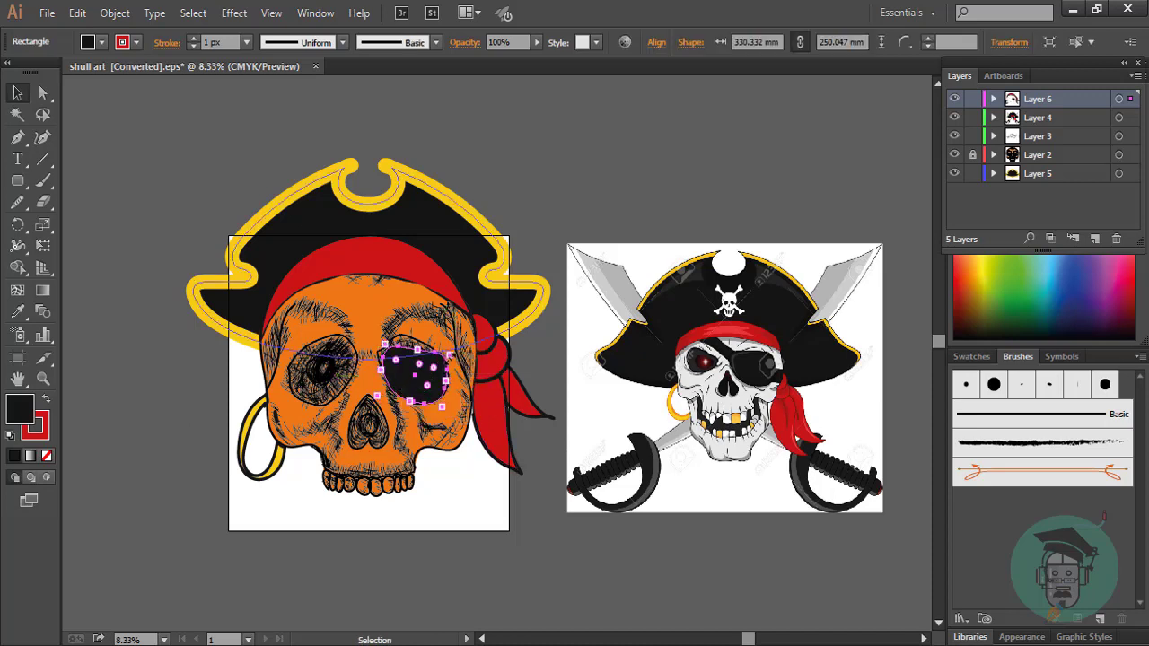
pyautogui.click(490, 513)
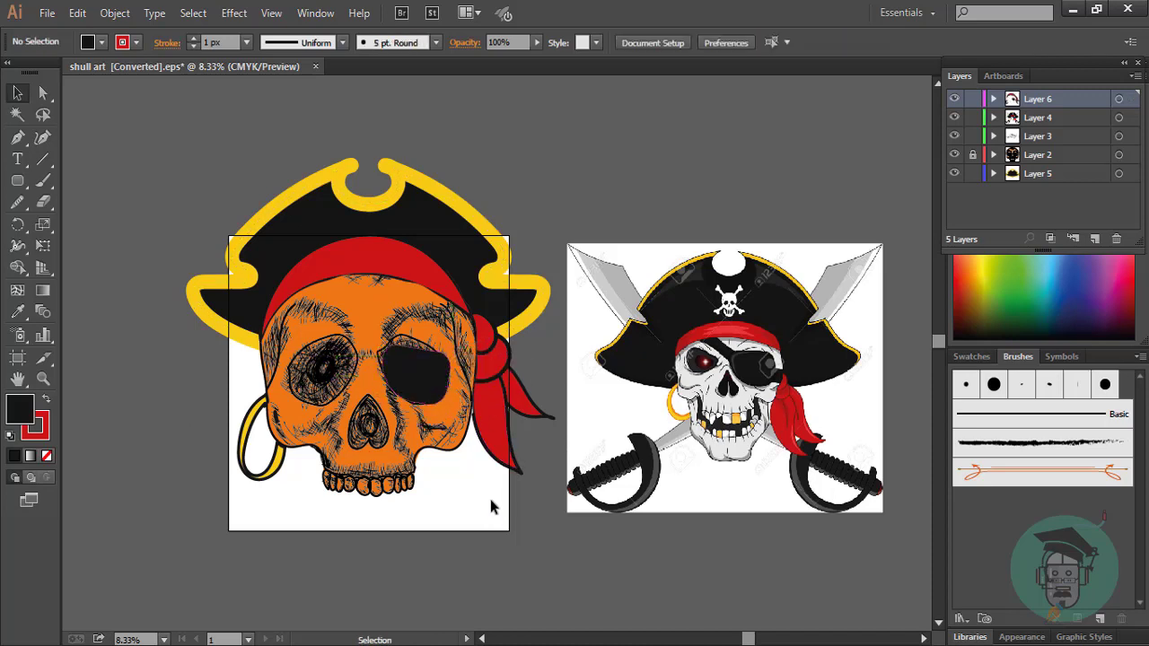
# - Paint a strap stroke off the patch's right edge and give it a black fill
pyautogui.click(42, 180)
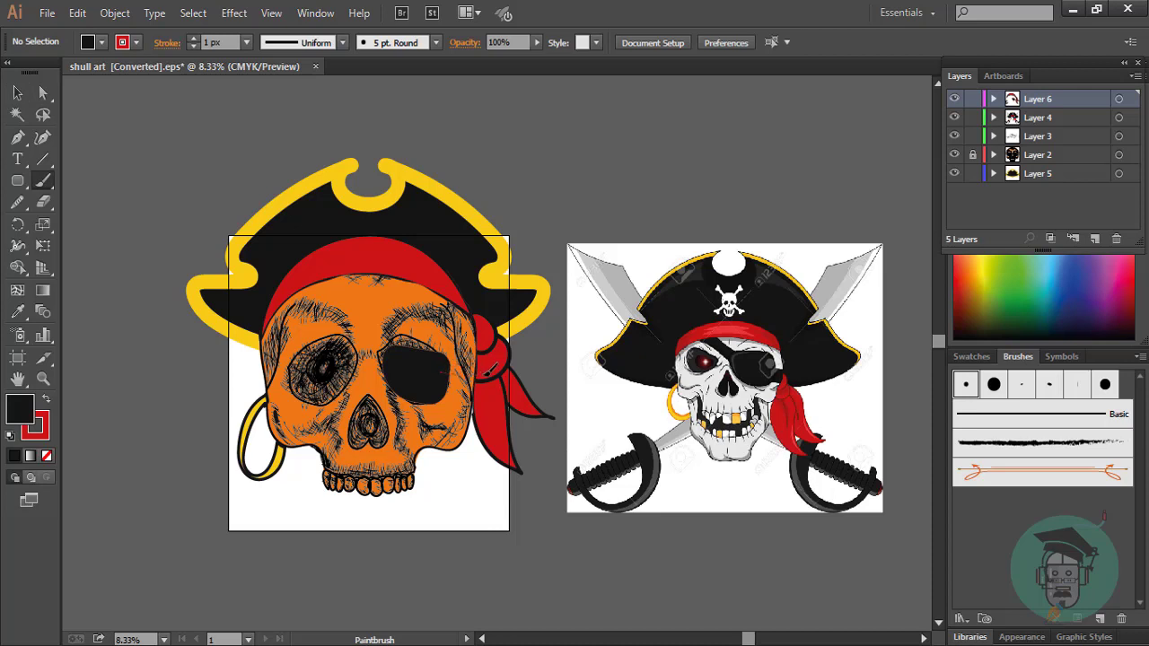
pyautogui.moveTo(457, 384); pyautogui.dragTo(441, 377)
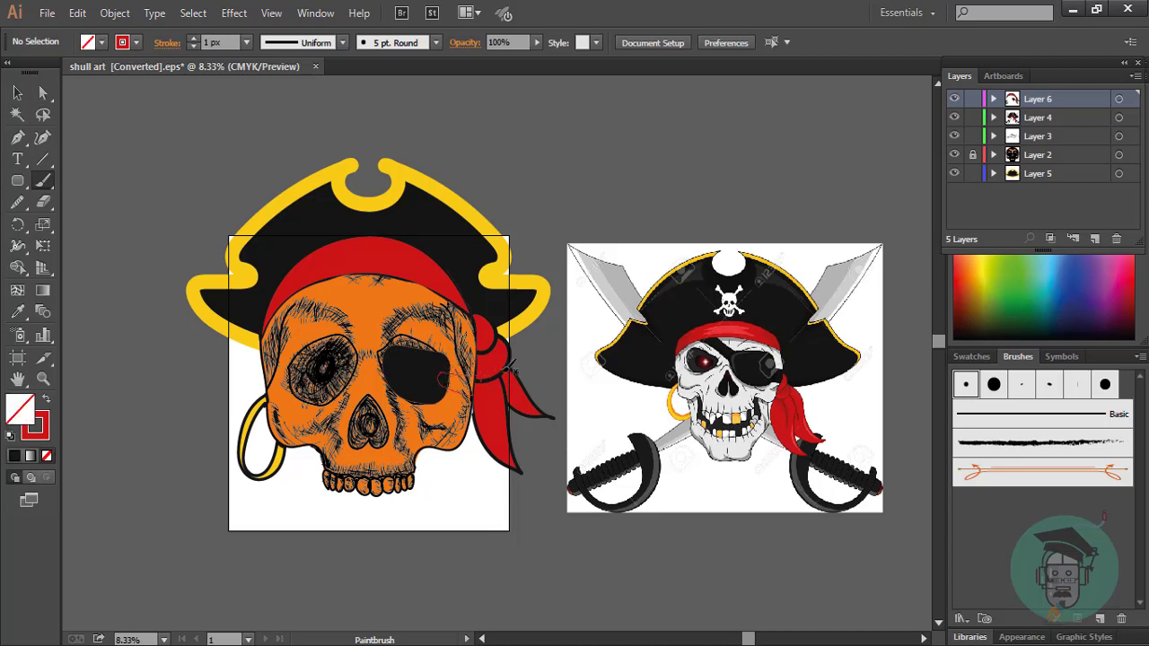
pyautogui.click(17, 93)
pyautogui.click(465, 388)
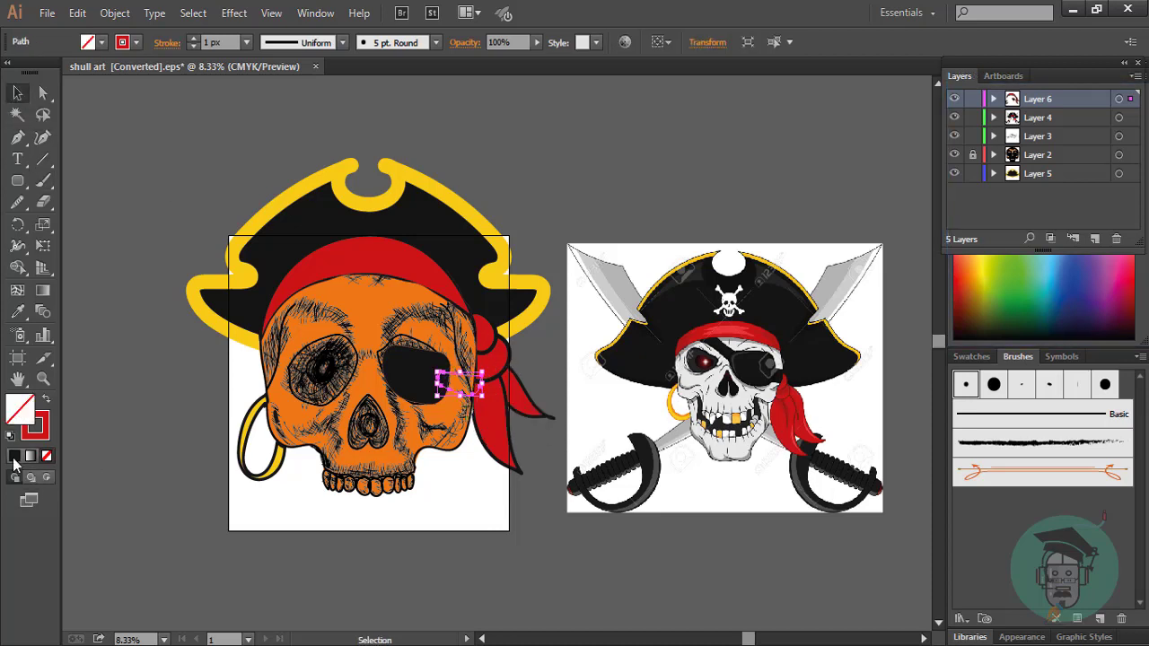
pyautogui.click(46, 398)
pyautogui.click(134, 124)
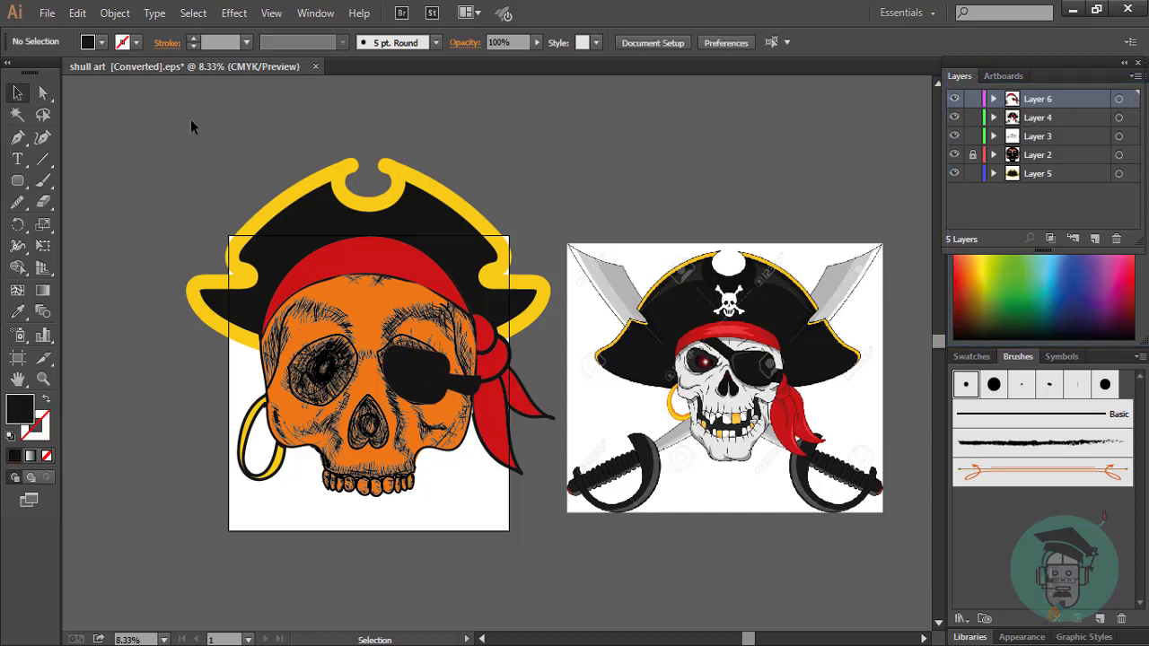
# - Paint the strap running up across the forehead, join its ends and fill it solid black
pyautogui.press('b')
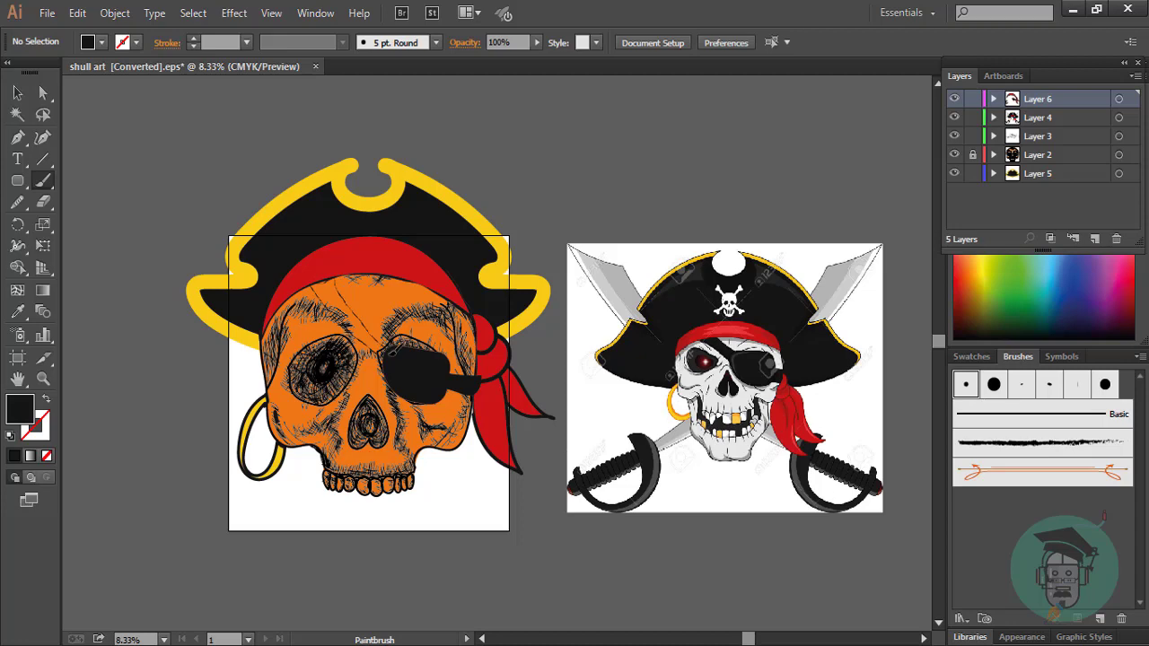
pyautogui.hotkey('shift', 'x')
pyautogui.press('v')
pyautogui.rightClick(356, 325)
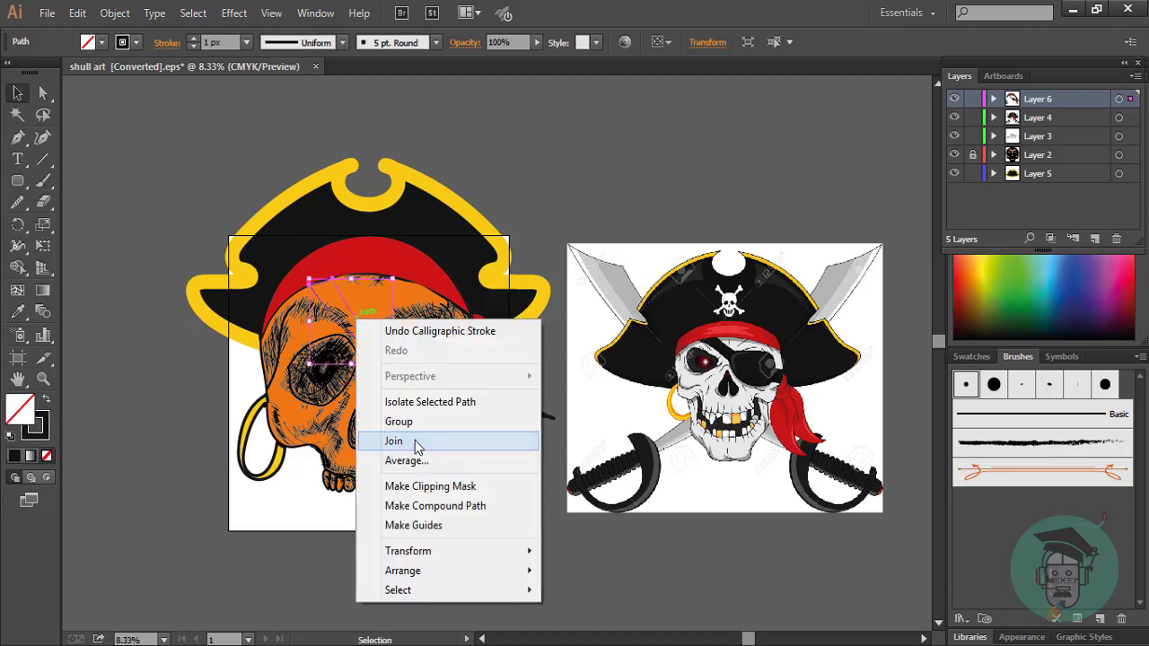
pyautogui.click(386, 441)
pyautogui.click(45, 398)
pyautogui.click(202, 134)
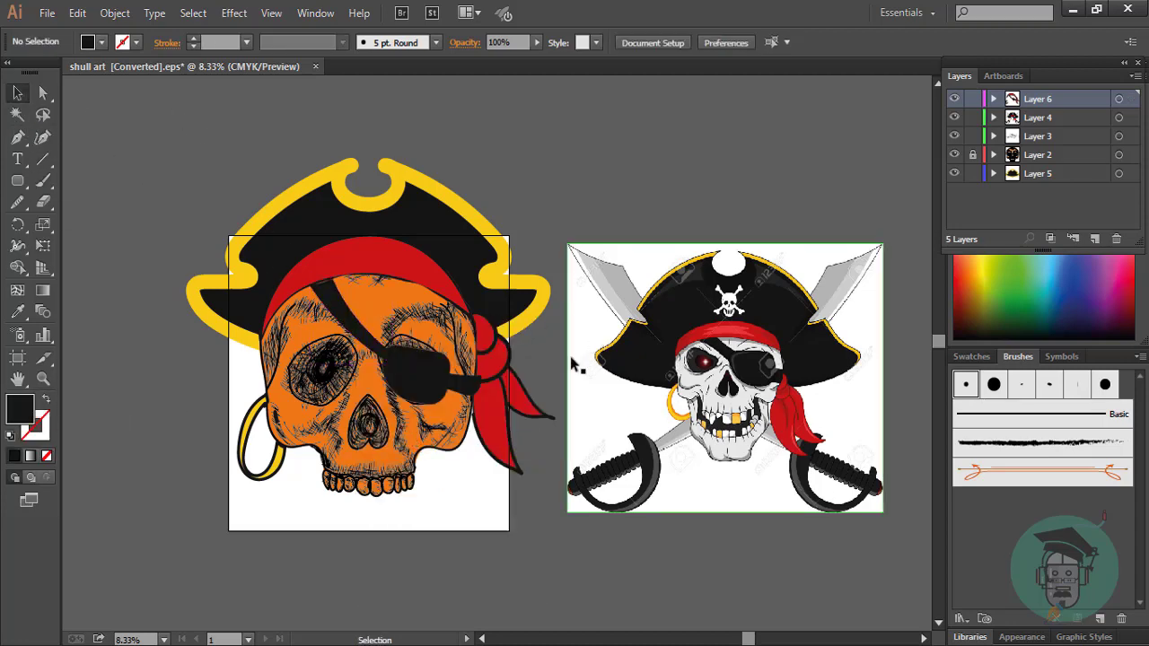
# - Trim the right end of the strap with the Eraser, then zoom back out
pyautogui.hotkey('ctrl', '+')
pyautogui.hotkey('ctrl', '+')
pyautogui.click(438, 429)
pyautogui.click(43, 201)
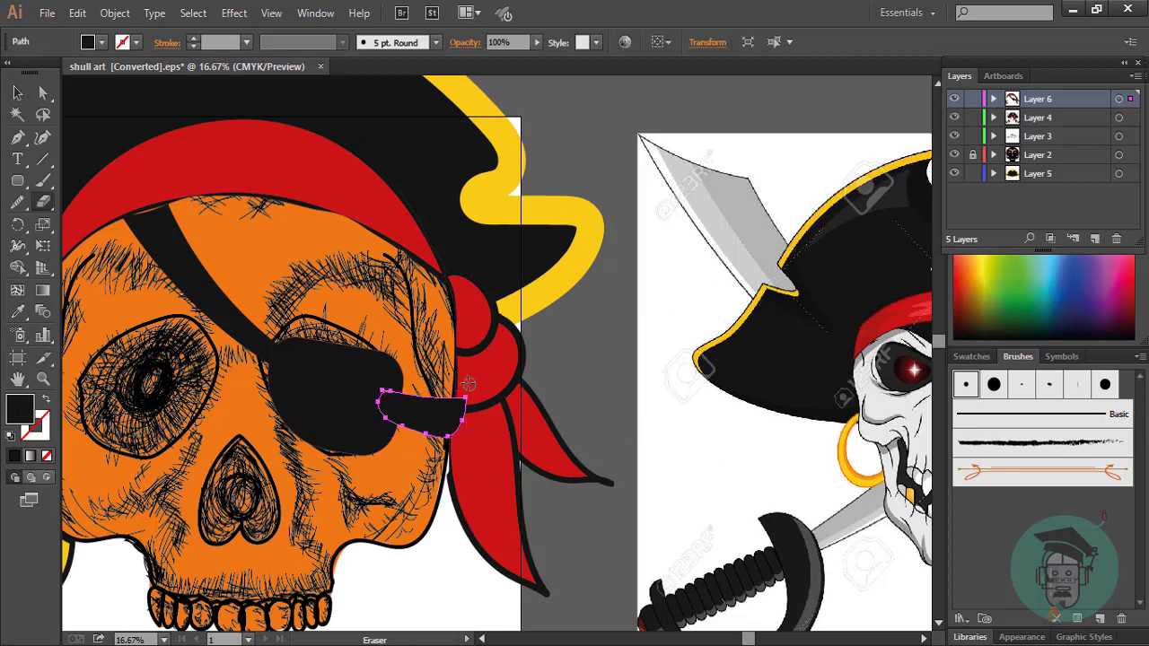
pyautogui.moveTo(463, 381); pyautogui.dragTo(453, 458)
pyautogui.press('v')
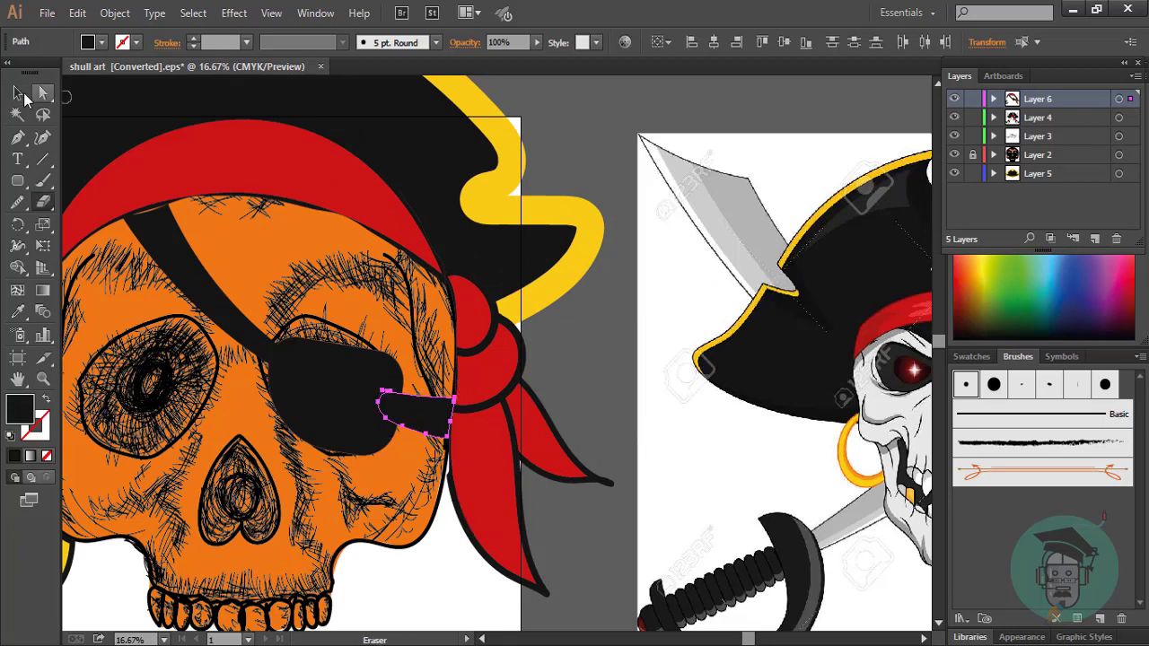
pyautogui.click(572, 140)
pyautogui.click(123, 205)
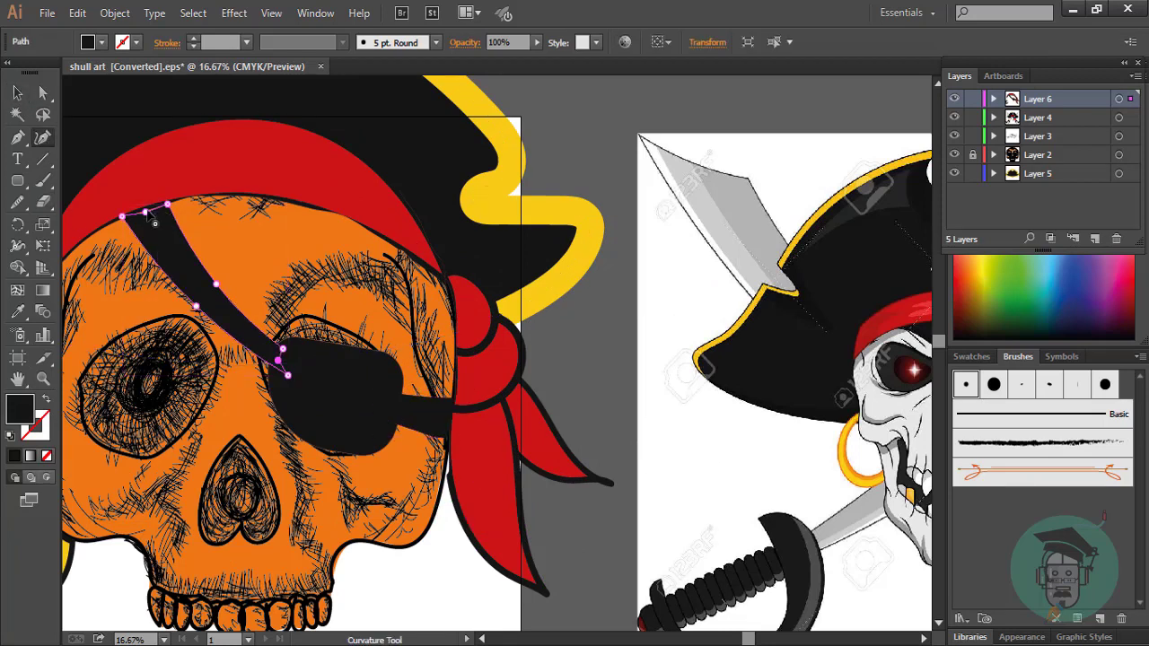
pyautogui.click(556, 134)
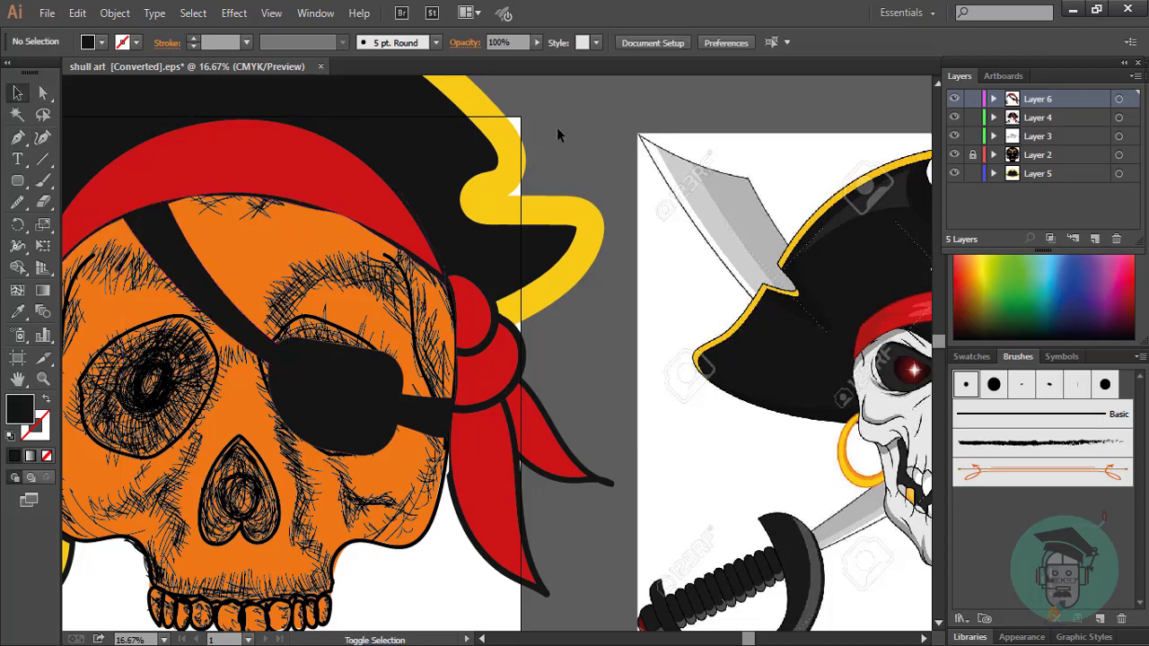
pyautogui.hotkey('ctrl', '-')
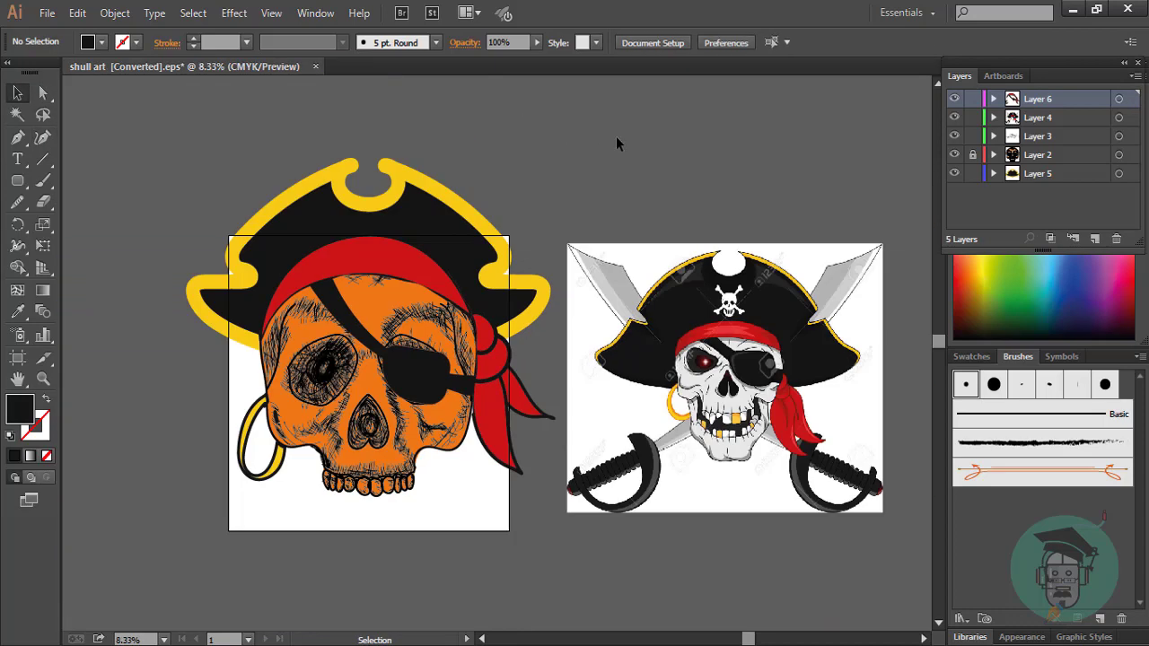
pyautogui.click(448, 192)
pyautogui.click(135, 43)
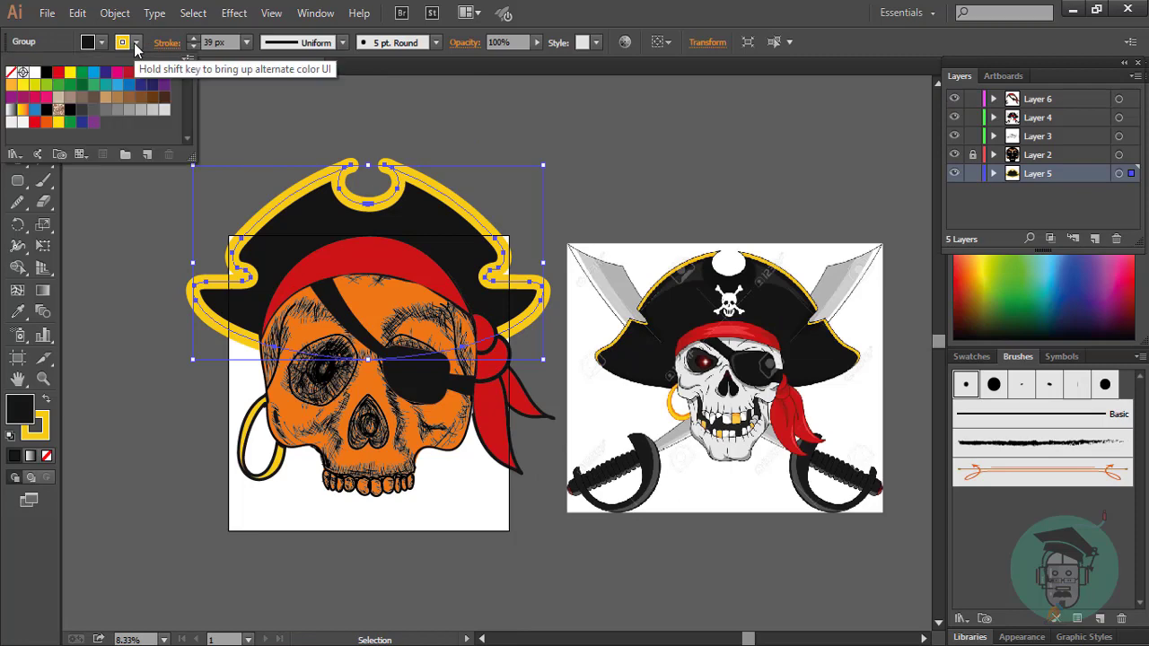
pyautogui.click(252, 106)
pyautogui.doubleClick(36, 427)
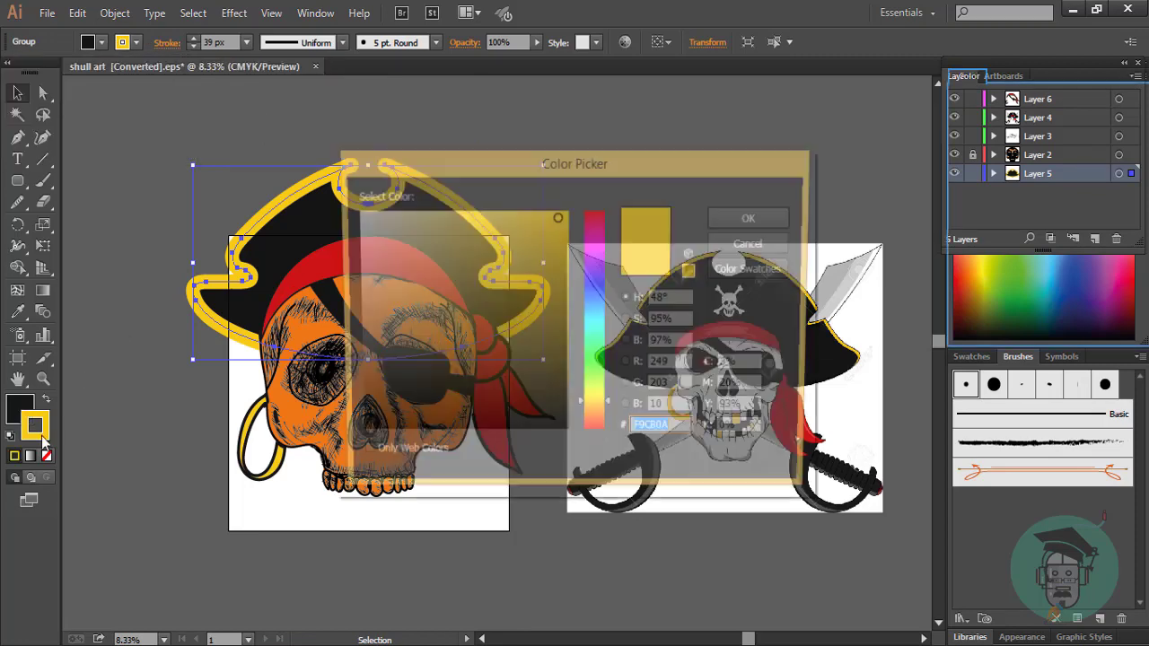
pyautogui.click(750, 245)
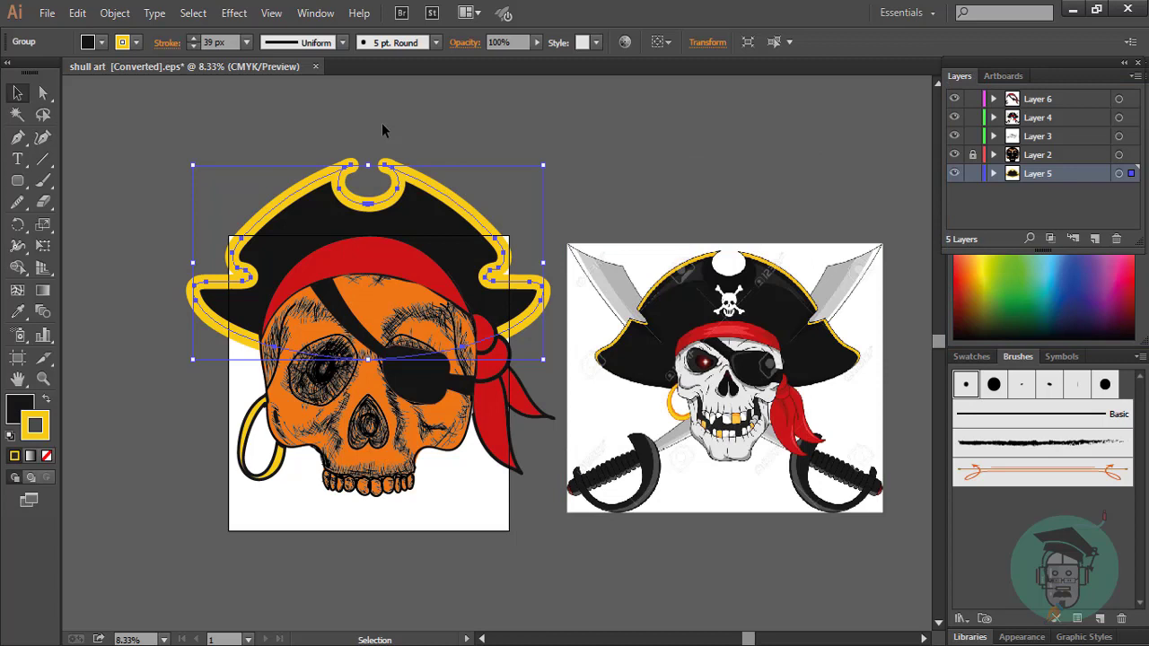
pyautogui.click(17, 202)
pyautogui.moveTo(354, 161); pyautogui.dragTo(343, 184)
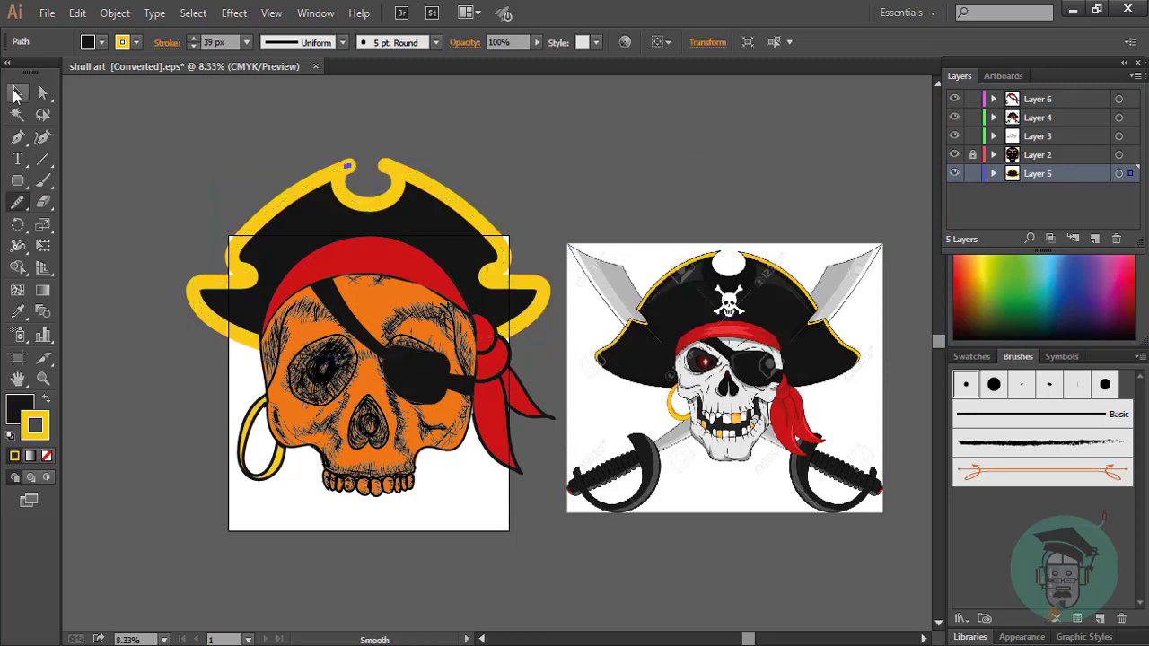
pyautogui.keyDown('ctrl'); pyautogui.click(395, 166); pyautogui.keyUp('ctrl')
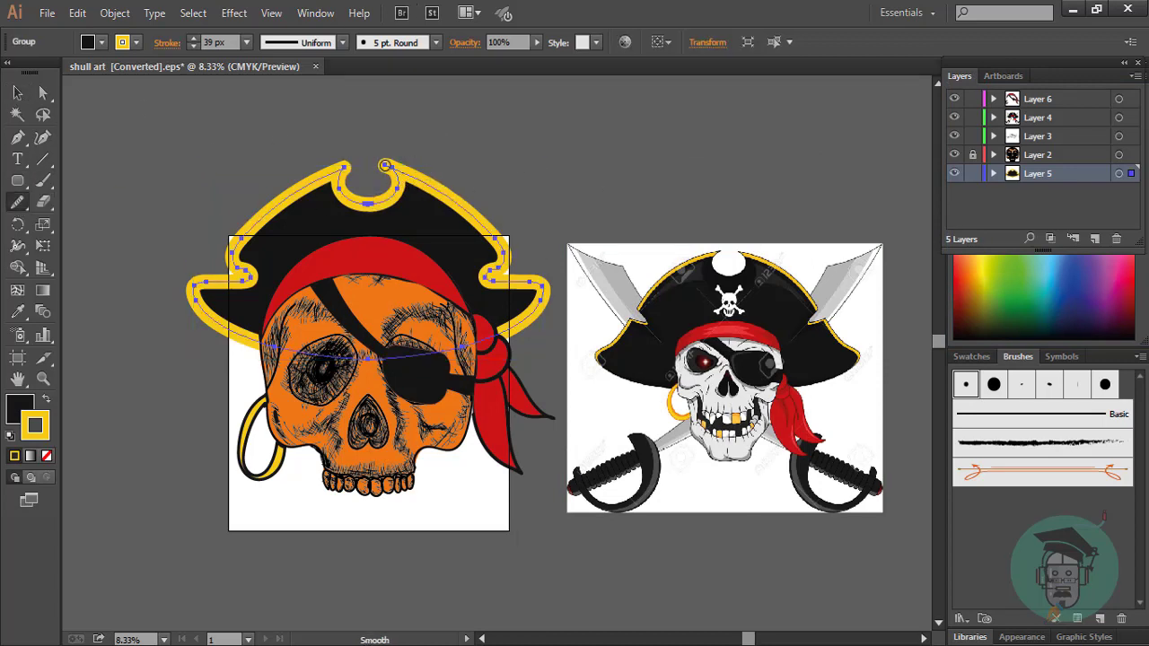
pyautogui.press('v')
pyautogui.click(359, 113)
pyautogui.scroll(-2, 597, 314)
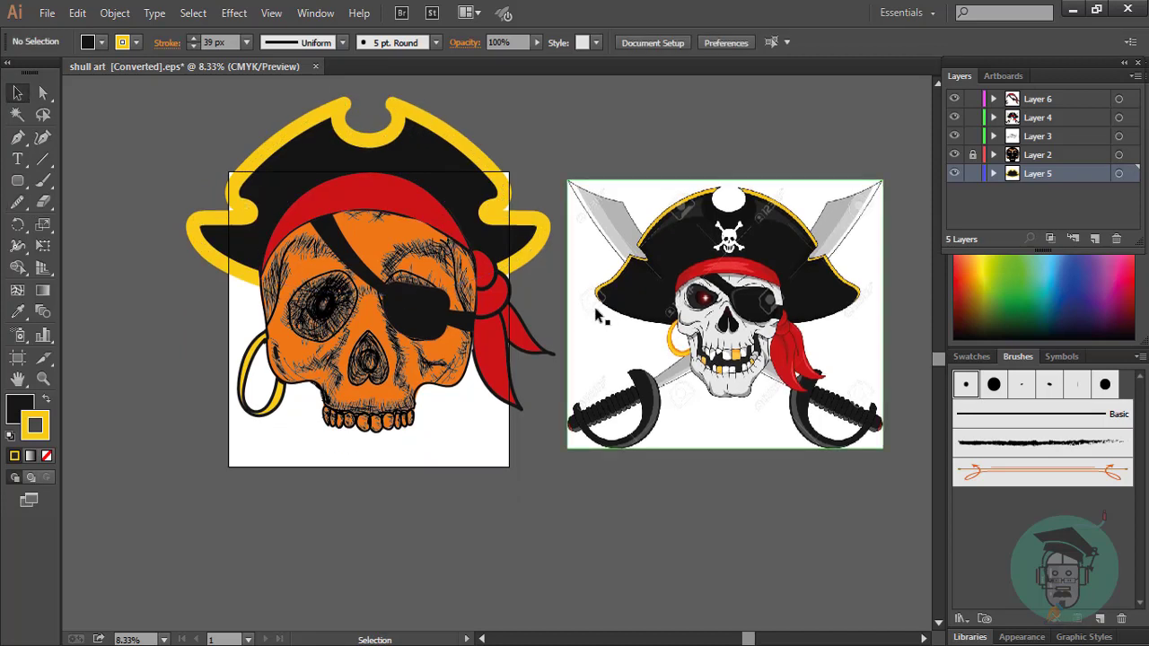
pyautogui.scroll(2, 597, 314)
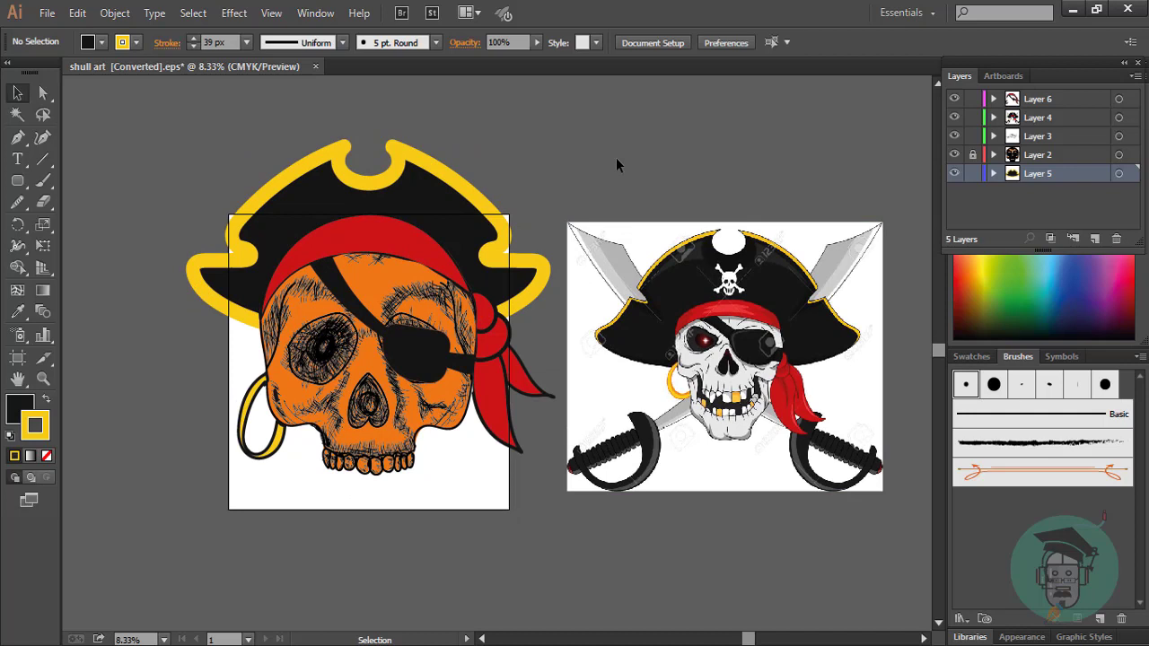
pyautogui.click(280, 454)
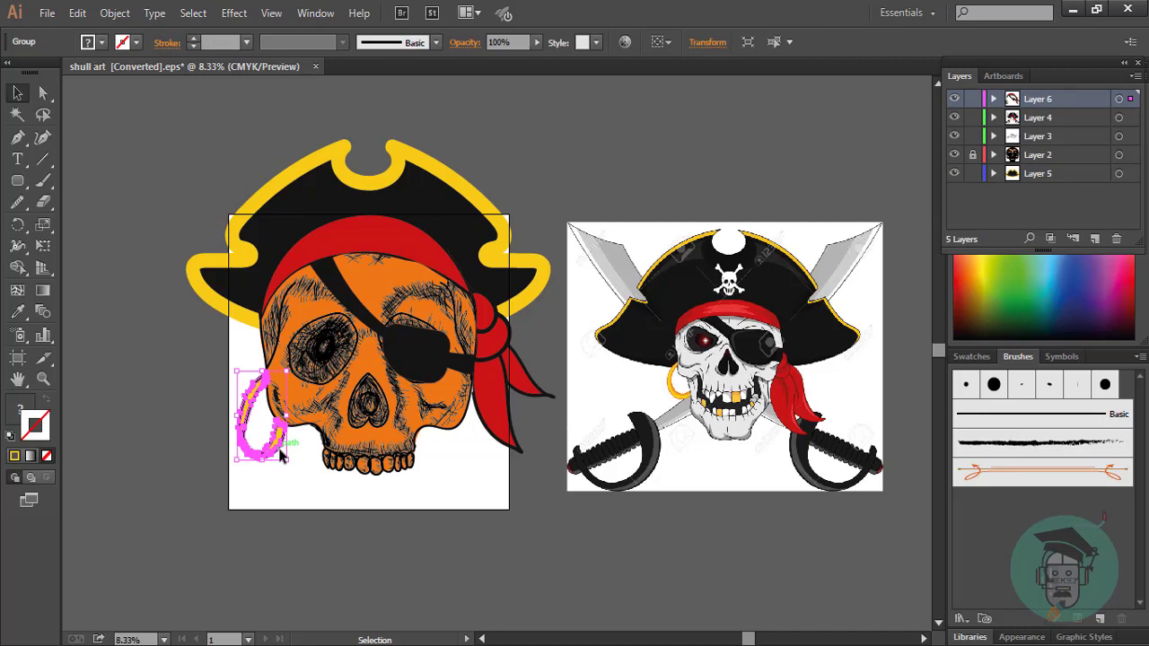
pyautogui.press('b')
pyautogui.scroll(-1, 492, 359)
pyautogui.hotkey('ctrl', 'shift', 'a')
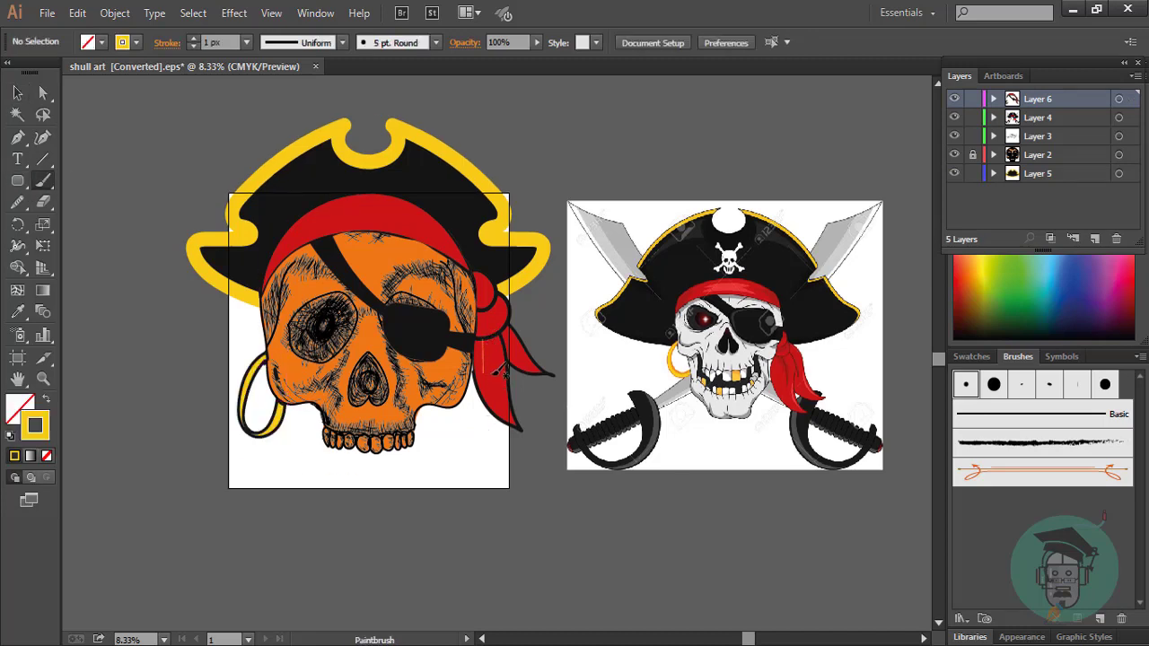
pyautogui.hotkey('ctrl', 'z')
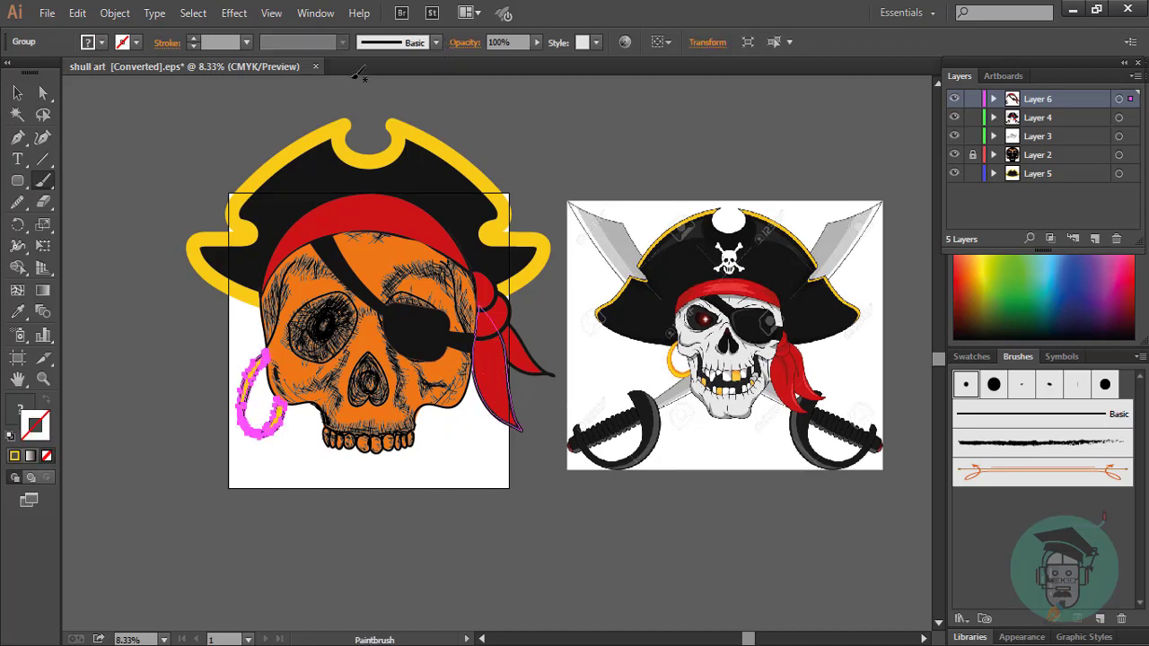
pyautogui.click(435, 42)
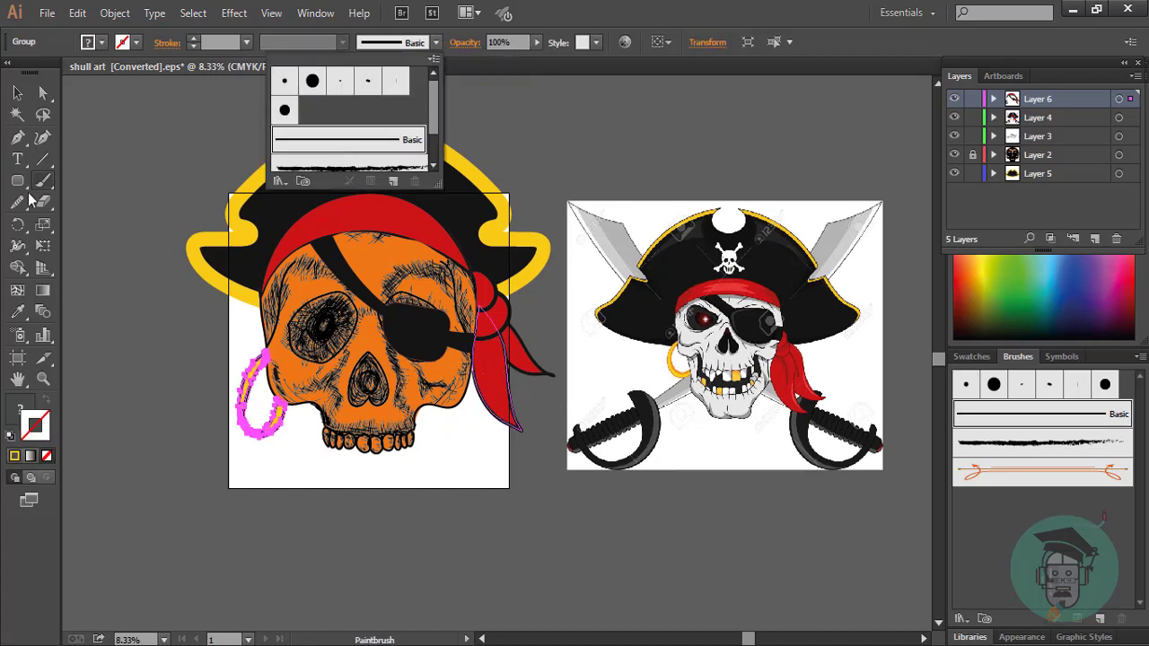
pyautogui.moveTo(31, 201); pyautogui.dragTo(77, 197)
pyautogui.click(435, 42)
pyautogui.click(247, 45)
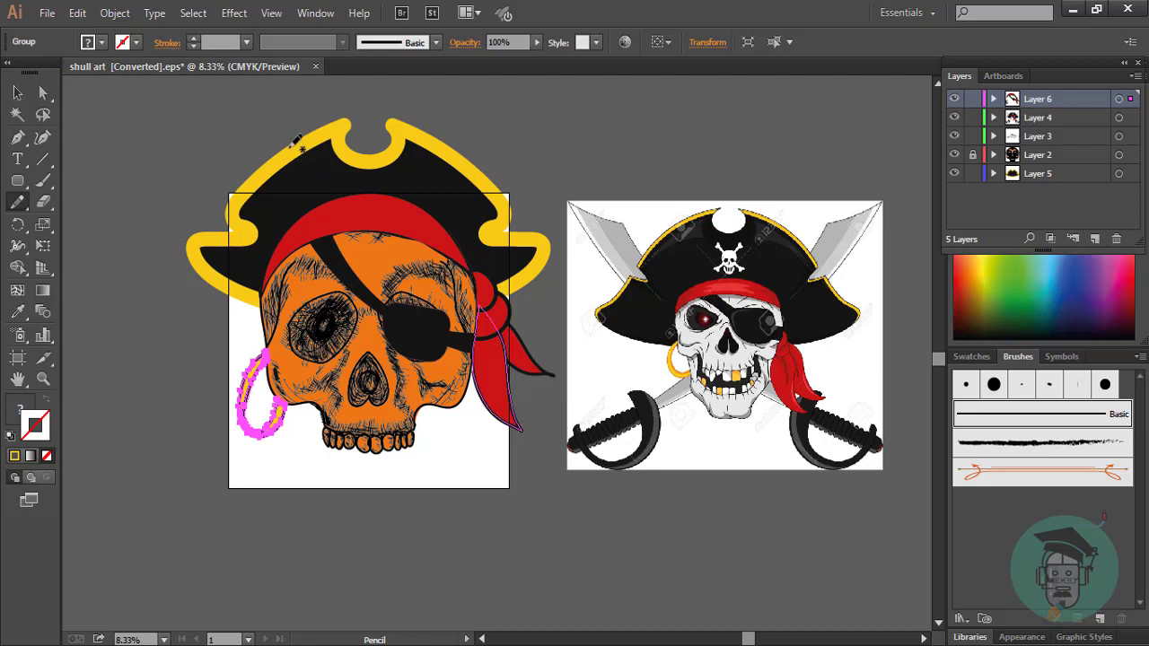
pyautogui.press('v')
pyautogui.click(260, 395)
# - Lock every layer except the skull artwork's layer and select the whole skull
pyautogui.click(972, 154)
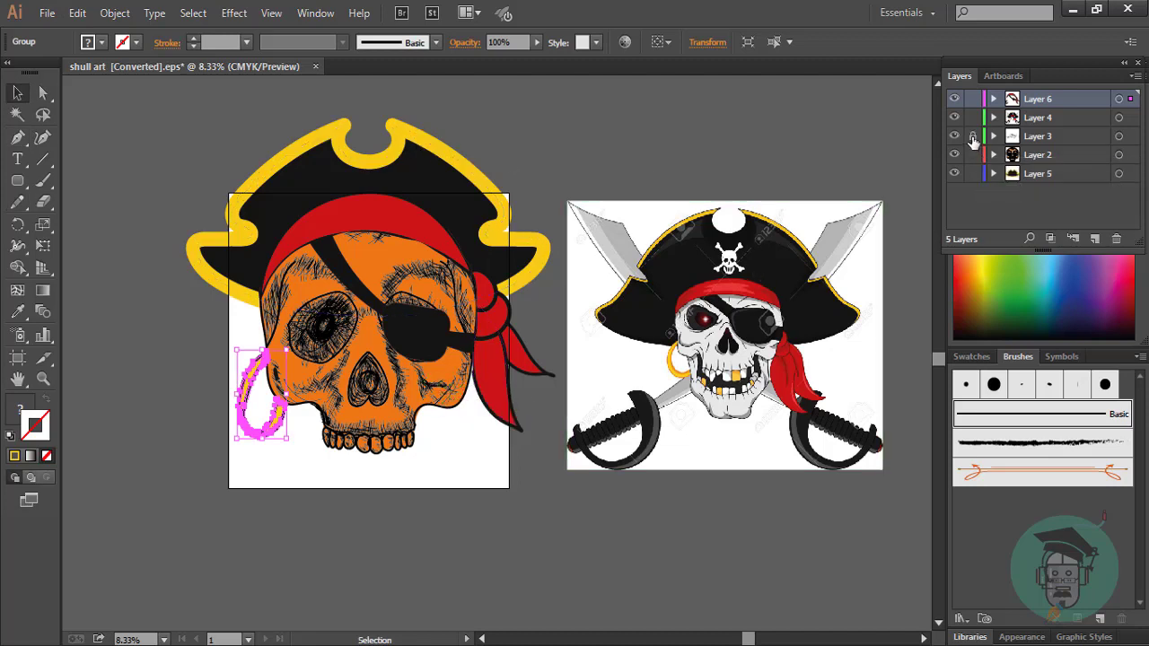
pyautogui.moveTo(972, 136); pyautogui.dragTo(971, 98)
pyautogui.click(972, 173)
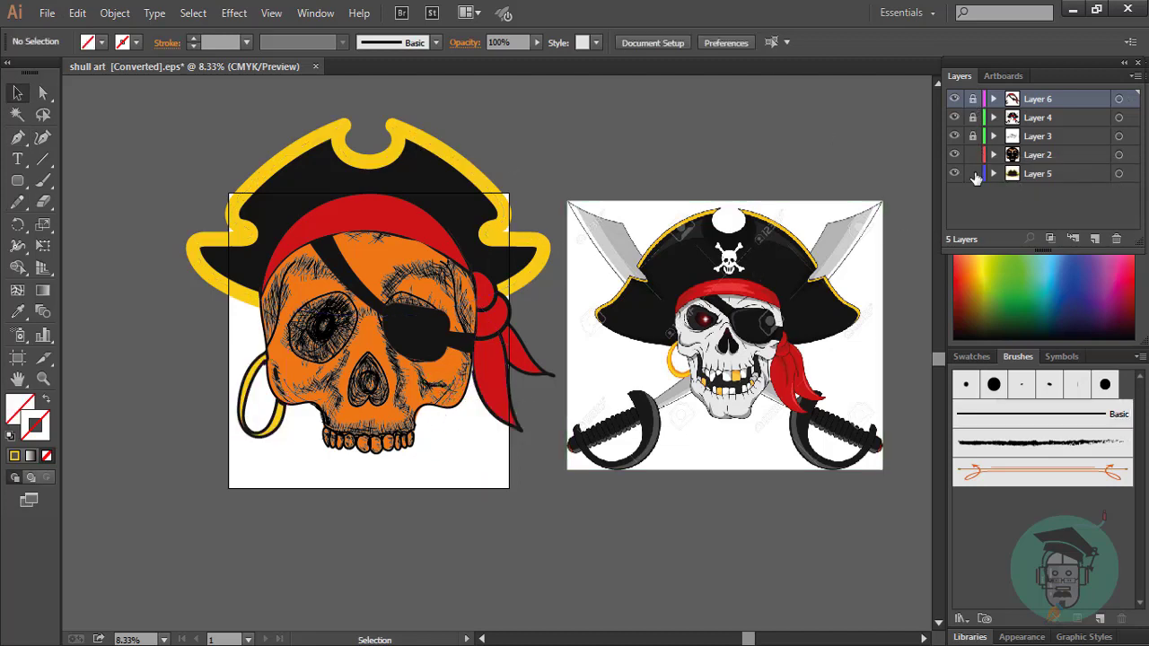
pyautogui.click(415, 439)
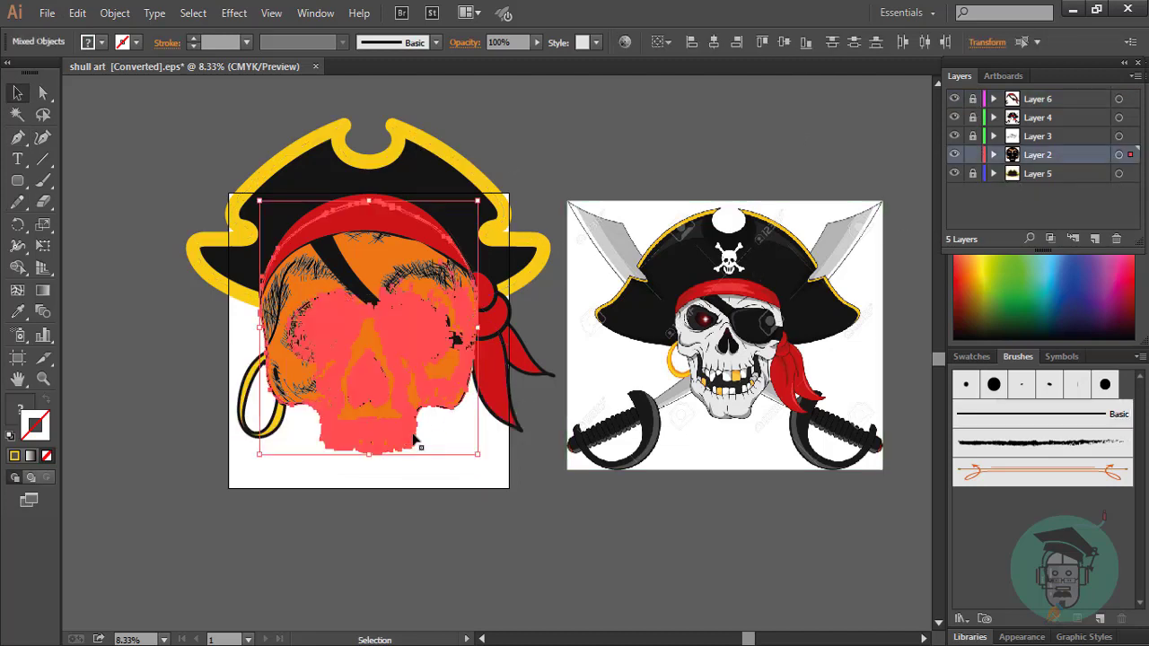
pyautogui.click(467, 500)
pyautogui.moveTo(238, 141); pyautogui.dragTo(487, 561)
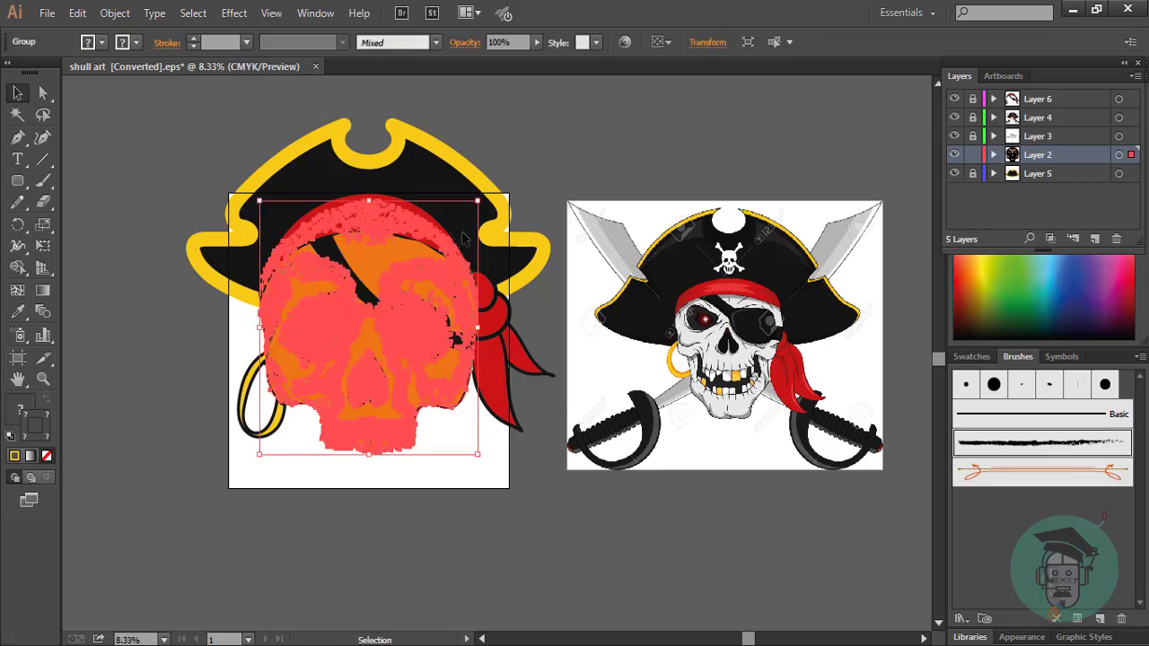
# - Alt-drag a copy of the skull below the artboard and bring up the Pathfinder panel
pyautogui.moveTo(439, 308)
pyautogui.mouseDown()
pyautogui.moveTo(444, 525)
pyautogui.moveTo(495, 522)
pyautogui.mouseUp()
pyautogui.scroll(-3, 494, 522)
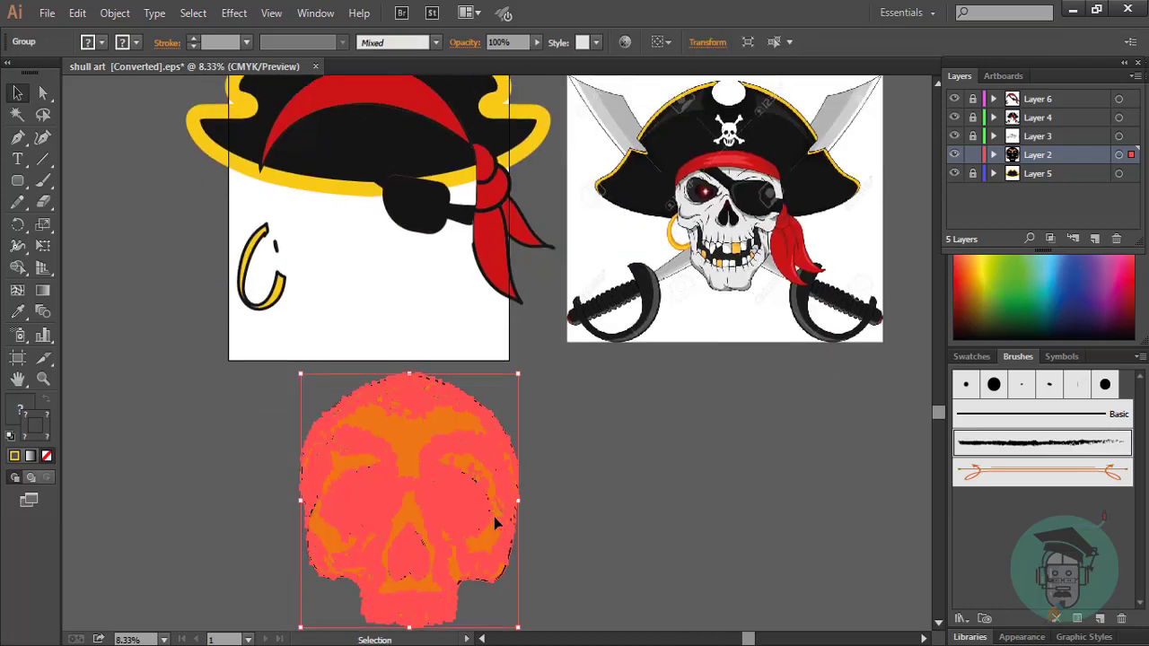
pyautogui.hotkey('ctrl', 'z')
pyautogui.moveTo(411, 292); pyautogui.dragTo(544, 481)
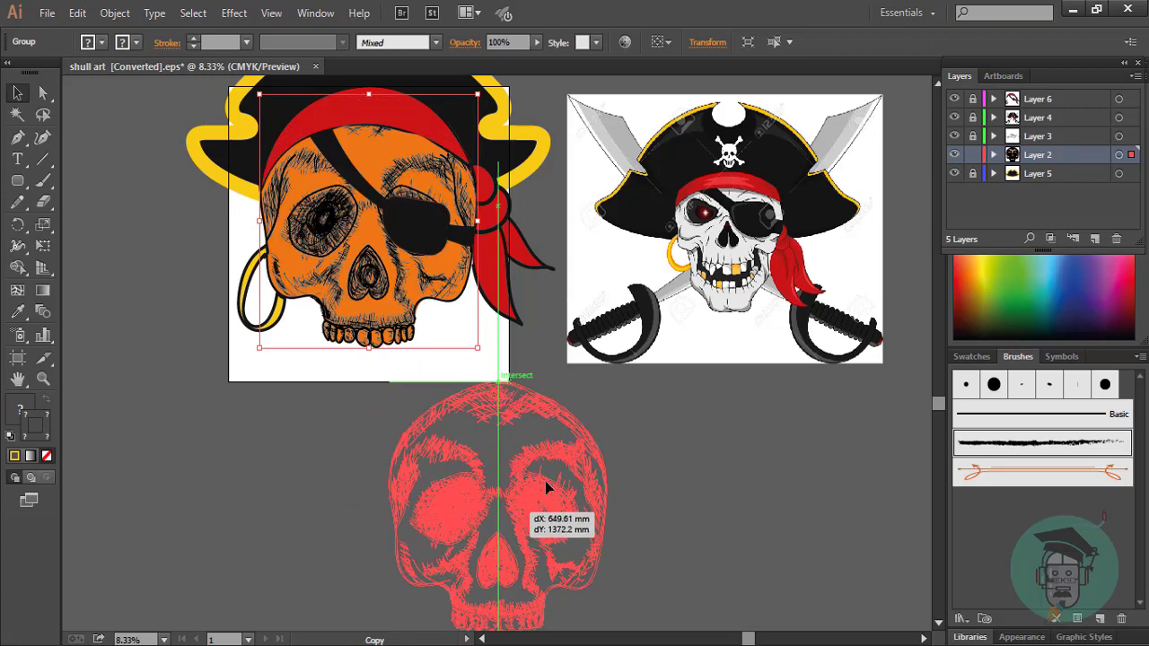
pyautogui.scroll(1, 601, 448)
pyautogui.scroll(1, 601, 448)
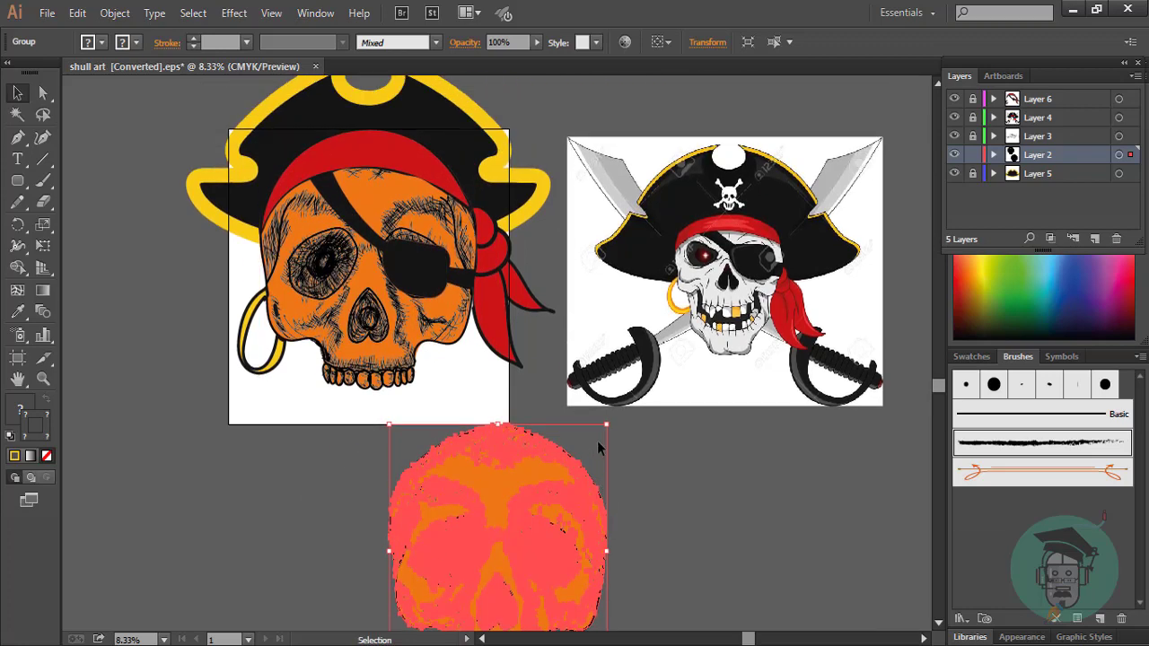
pyautogui.click(315, 13)
pyautogui.click(394, 573)
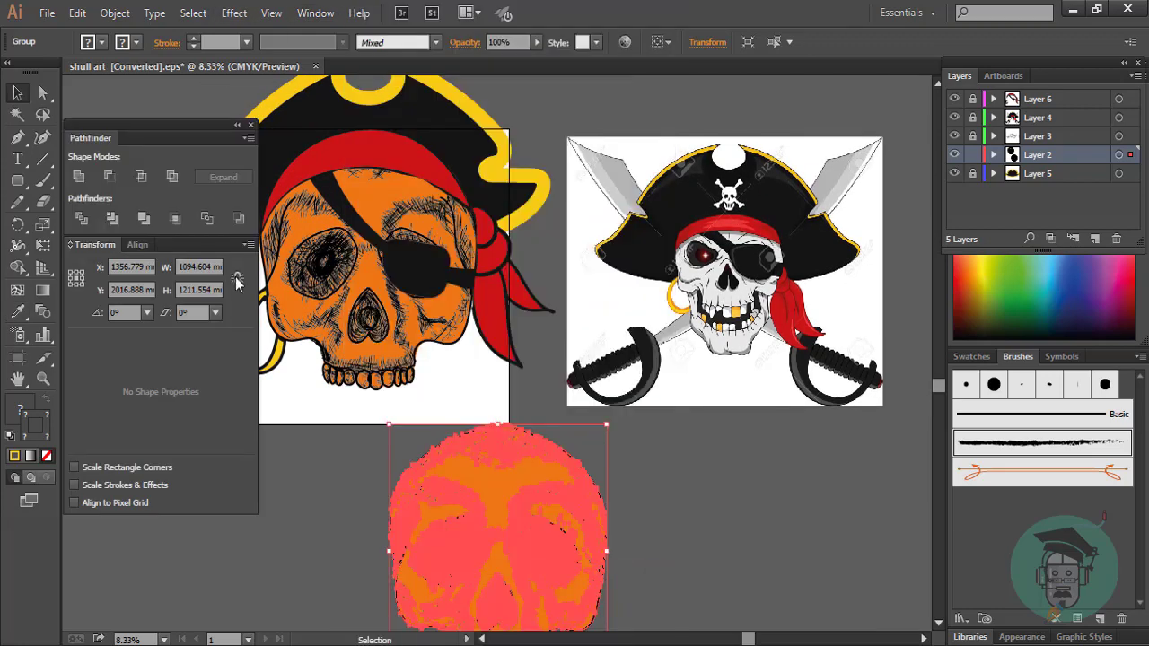
# - Apply Pathfinder Unite to fuse the copied skull pieces into one black shape
pyautogui.click(79, 178)
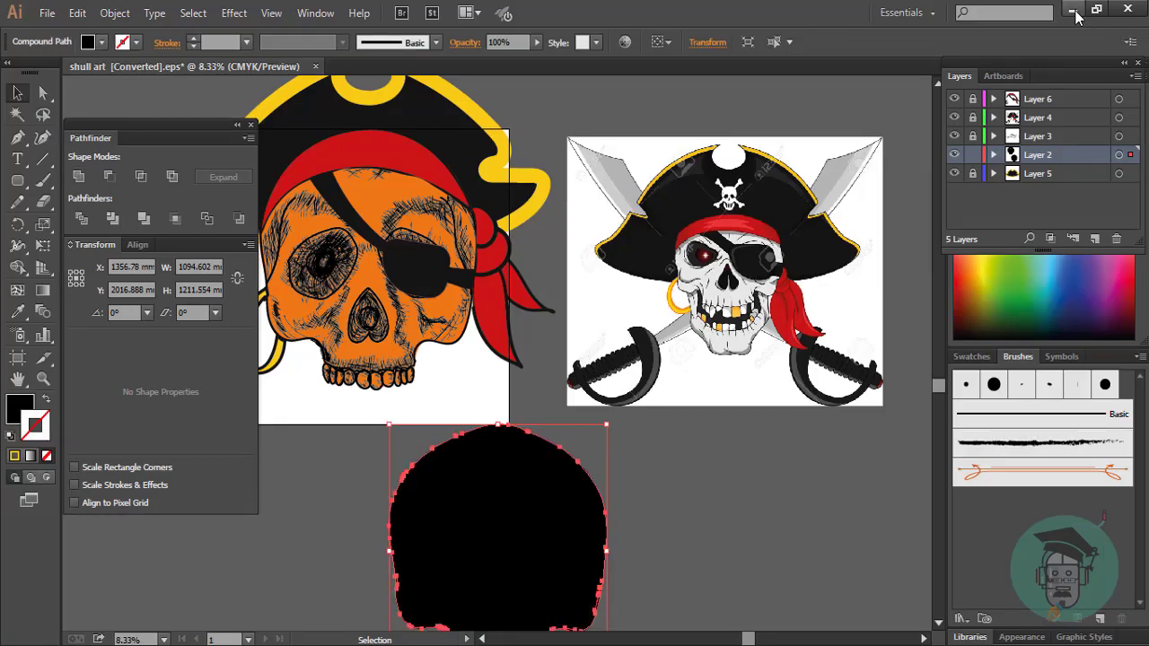
pyautogui.scroll(-3, 668, 278)
pyautogui.scroll(1, 668, 278)
# - Close Pathfinder and paint an oval eye outline beside the black skull silhouette
pyautogui.click(250, 123)
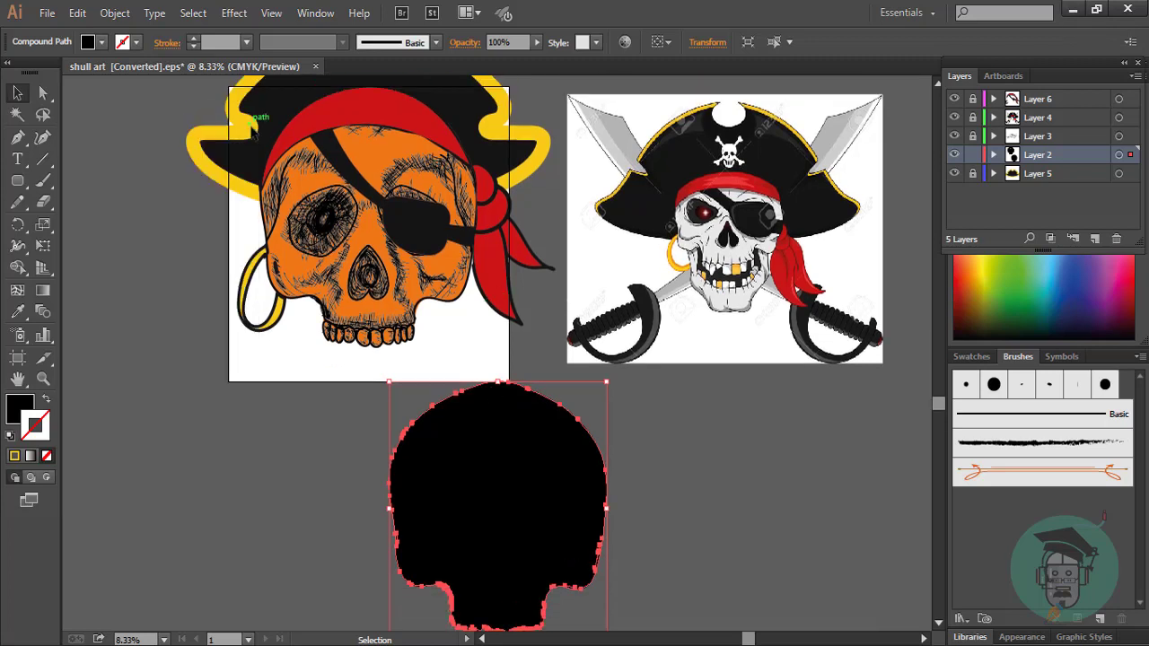
pyautogui.click(42, 180)
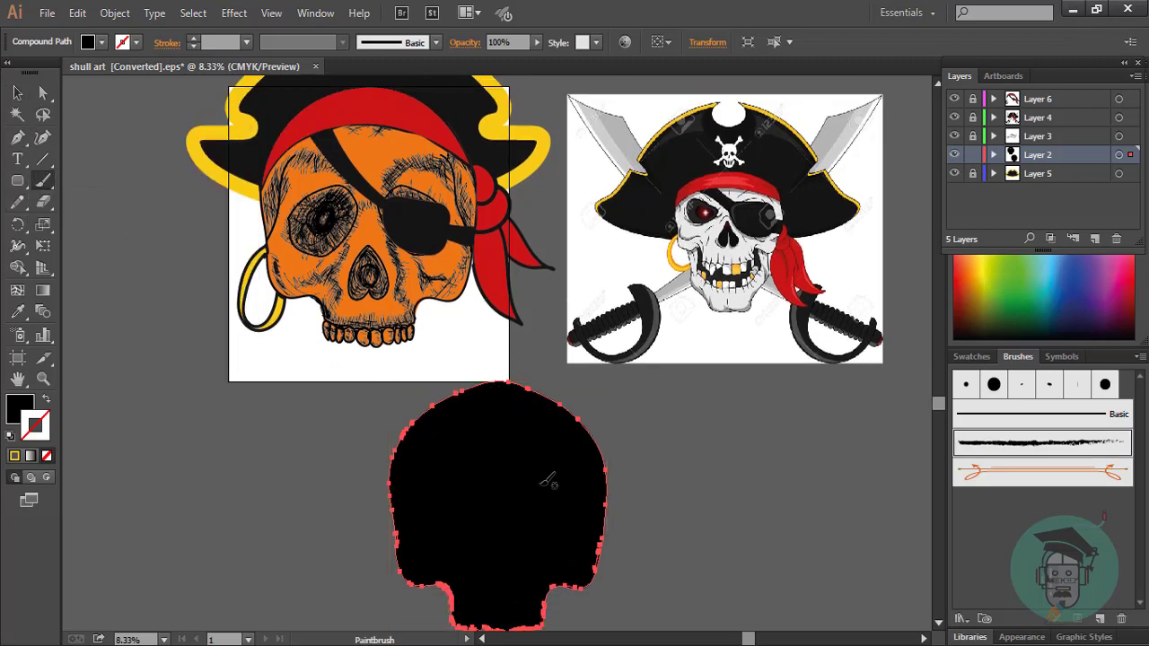
pyautogui.moveTo(529, 469); pyautogui.dragTo(523, 468)
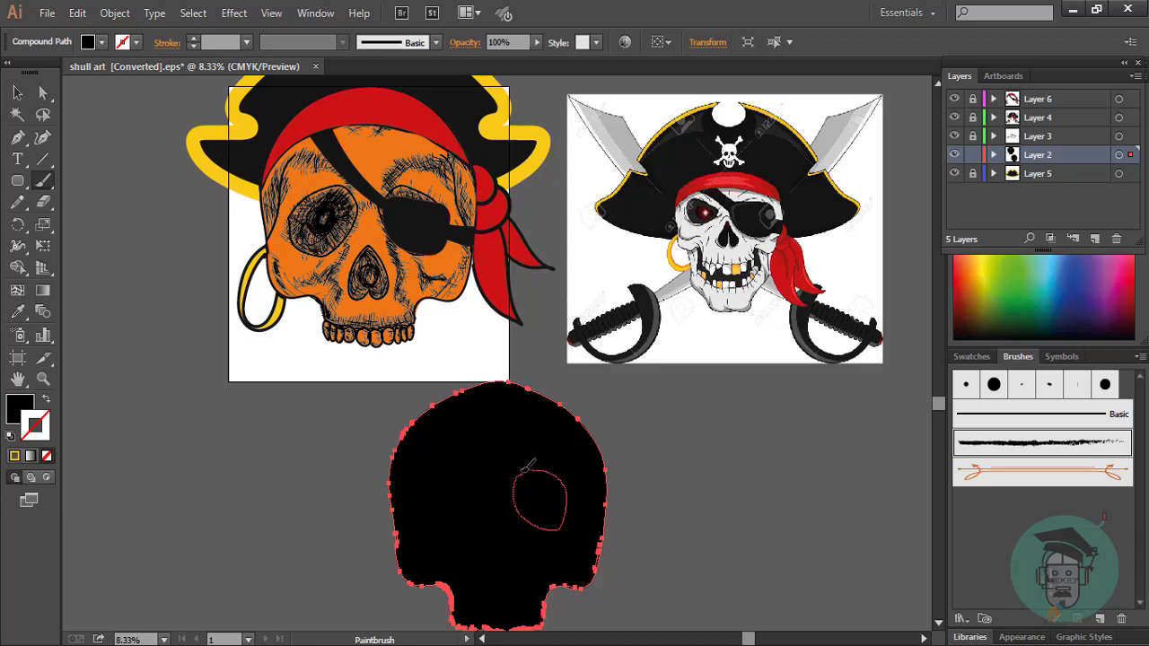
pyautogui.press('v')
pyautogui.moveTo(459, 513); pyautogui.dragTo(265, 520)
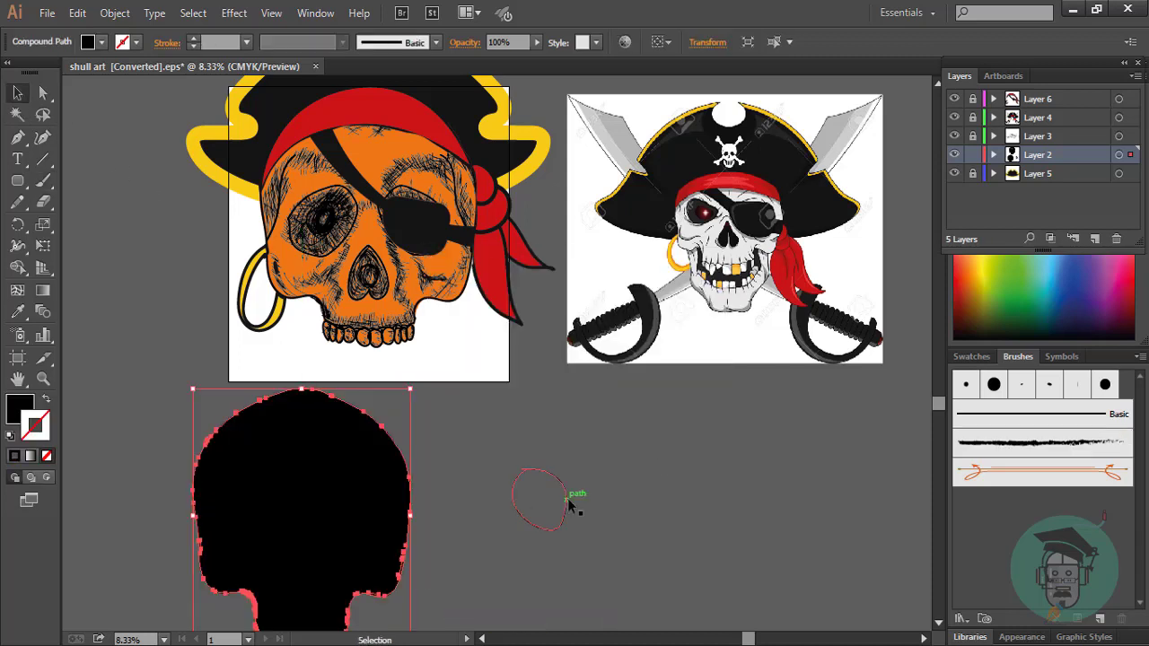
# - Fill the oval white with the Eyedropper and move it into the black skull
pyautogui.click(572, 507)
pyautogui.press('i')
pyautogui.click(718, 331)
pyautogui.press('v')
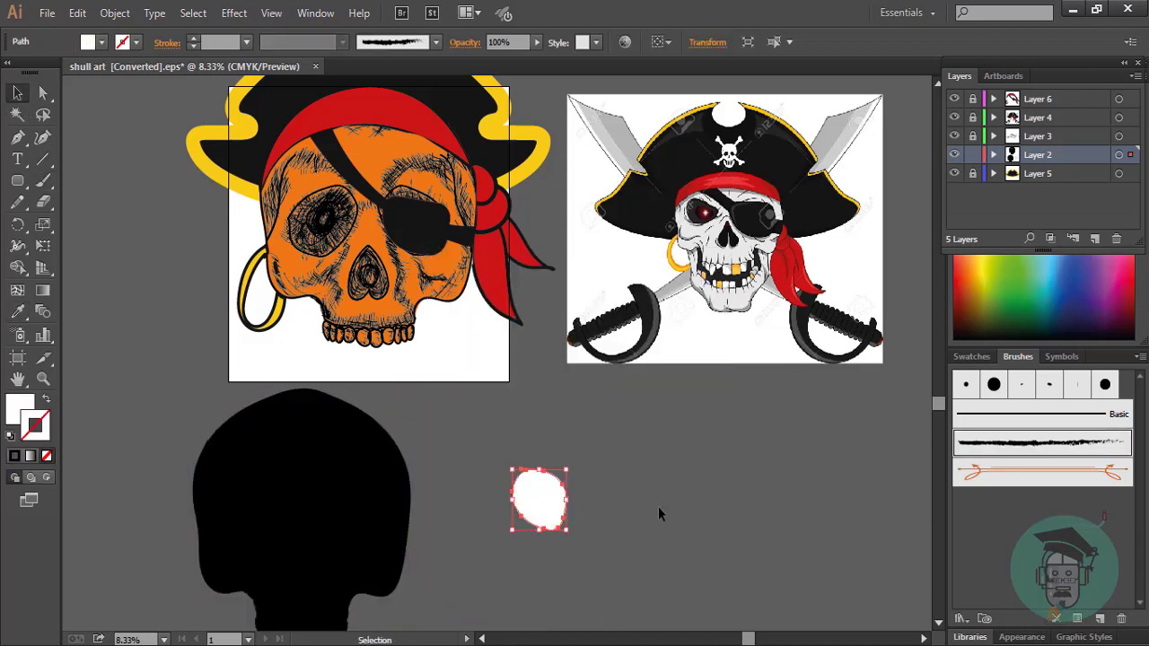
pyautogui.moveTo(539, 499); pyautogui.dragTo(347, 497)
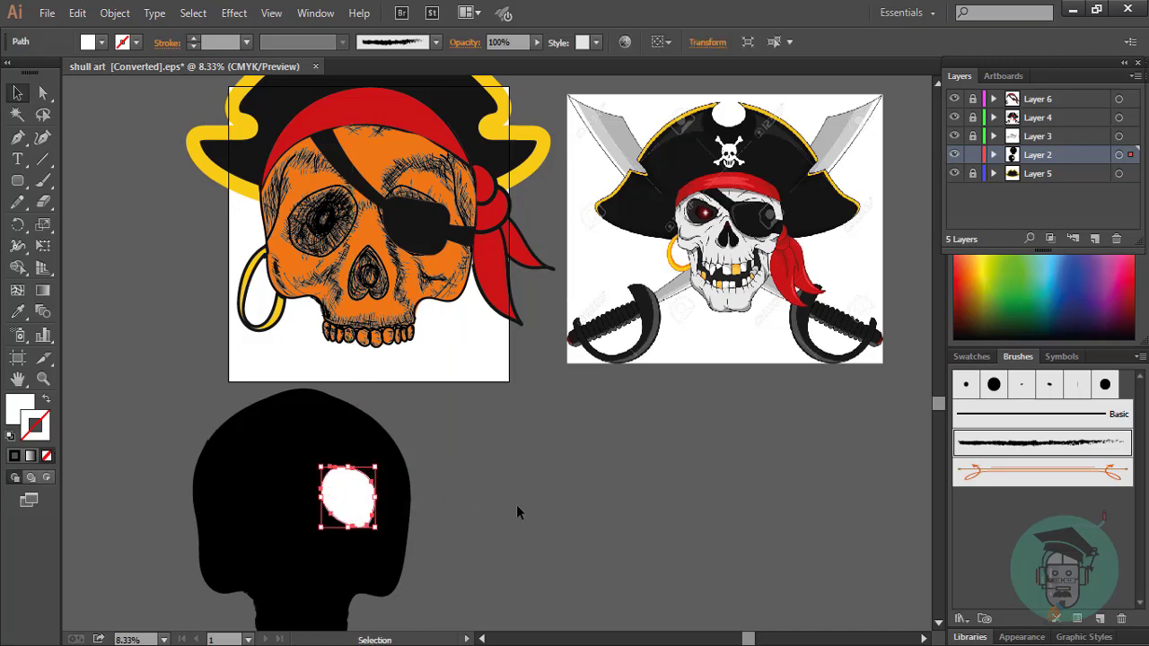
pyautogui.click(517, 513)
pyautogui.click(368, 499)
# - Zoom in and smooth the white eye's outline with the Smooth tool
pyautogui.scroll(2, 498, 500)
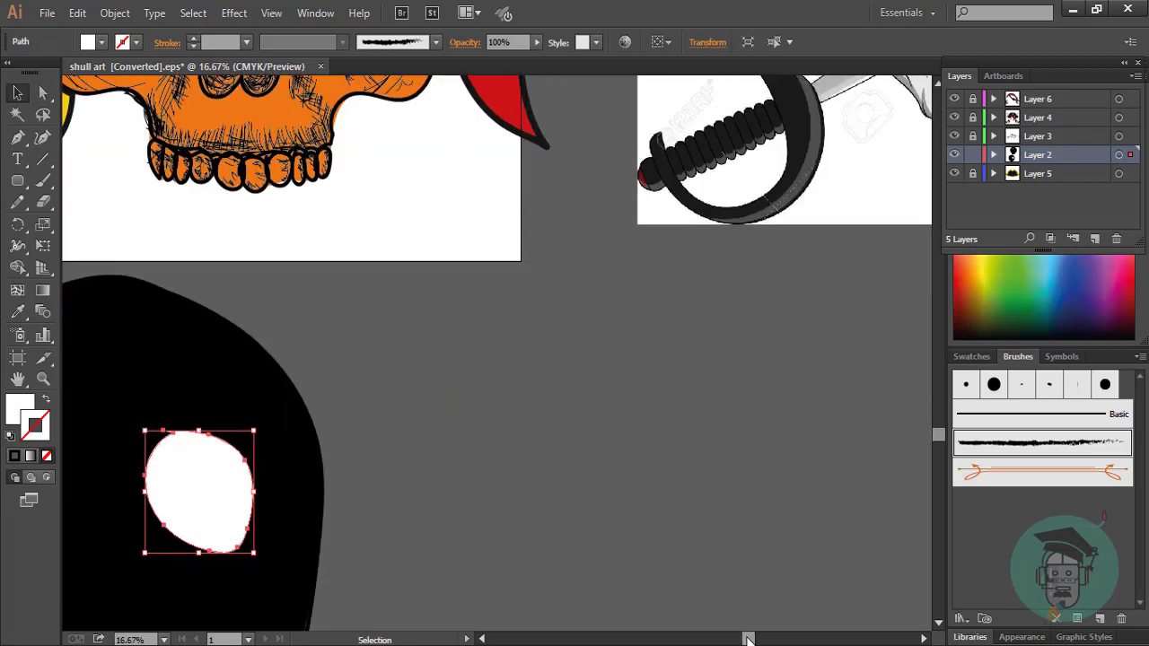
pyautogui.moveTo(748, 639); pyautogui.dragTo(709, 639)
pyautogui.click(17, 202)
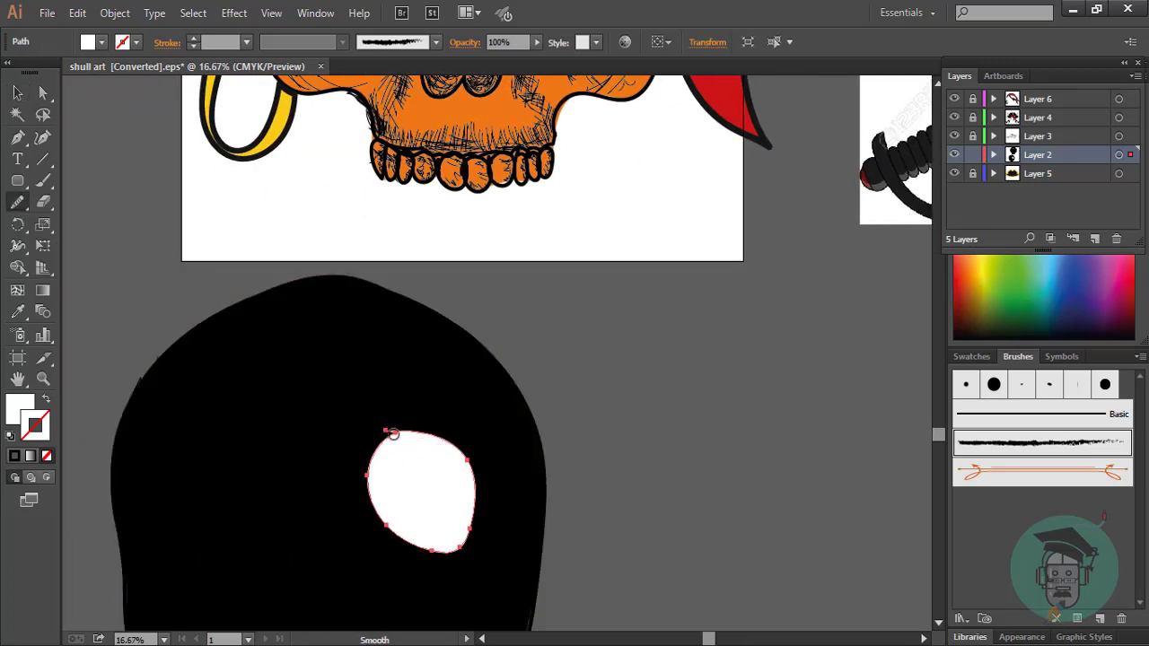
pyautogui.moveTo(392, 433); pyautogui.dragTo(386, 431)
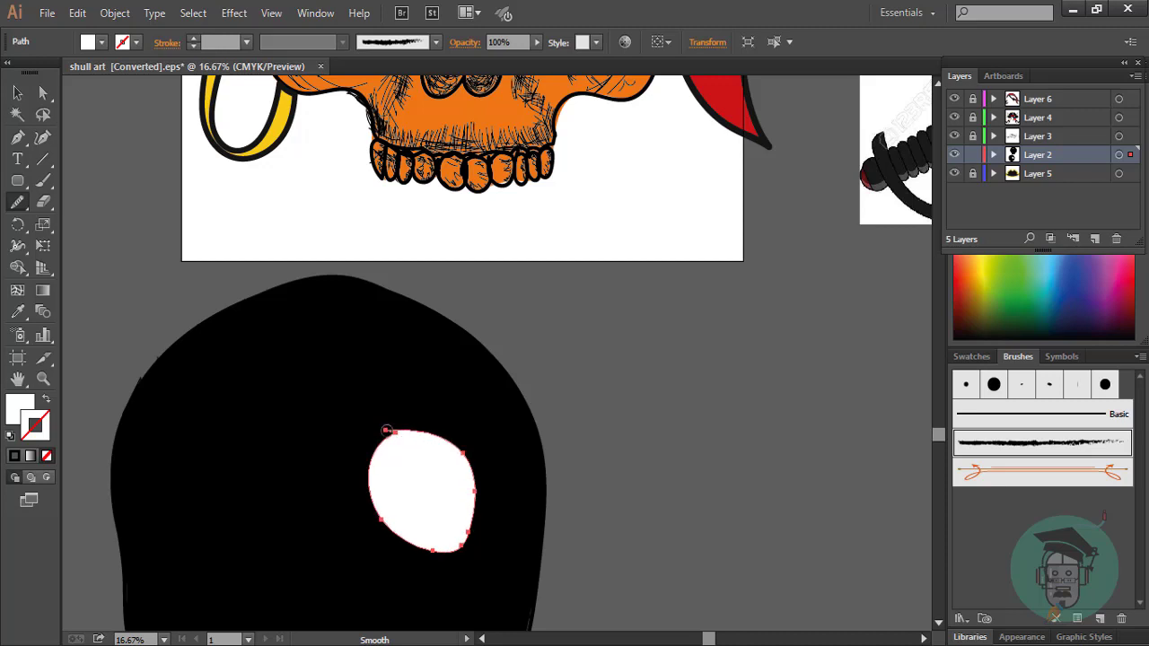
pyautogui.click(42, 137)
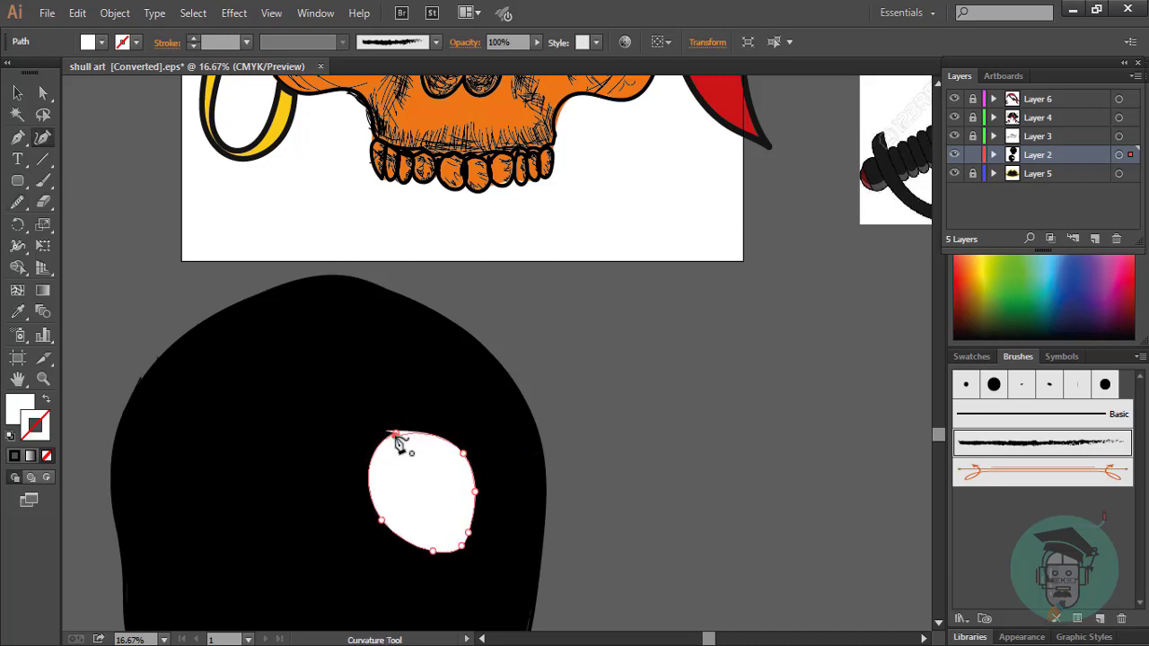